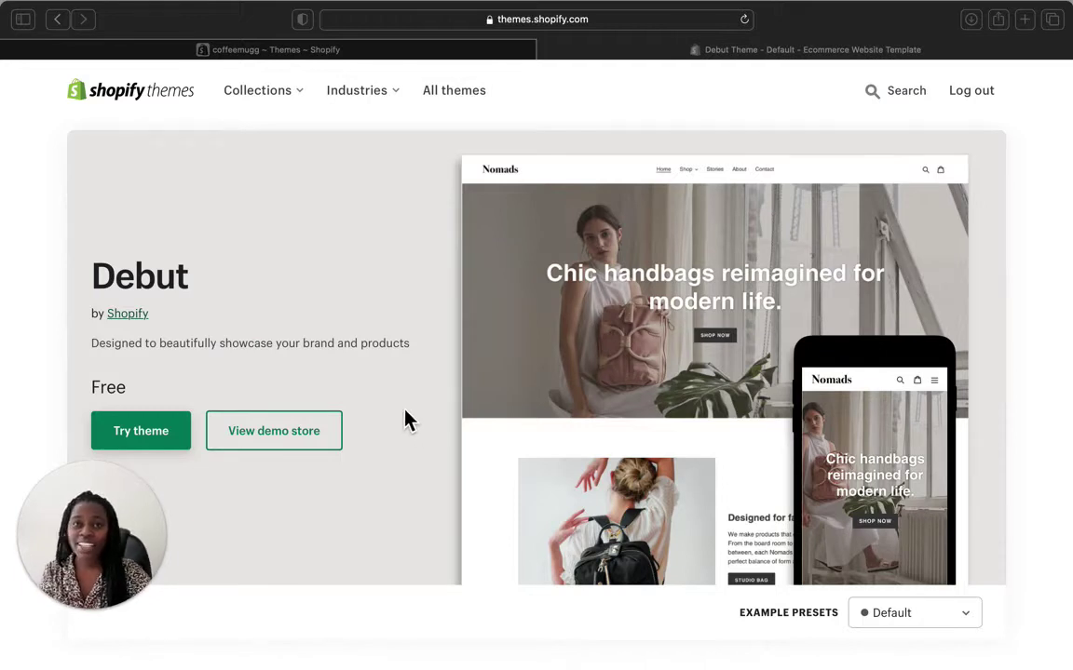
- Preview Debut with the Light example preset, then switch back to the Default preset
{"action": "scroll", "coordinate": [342, 400], "scroll_direction": "down", "scroll_amount": 1}
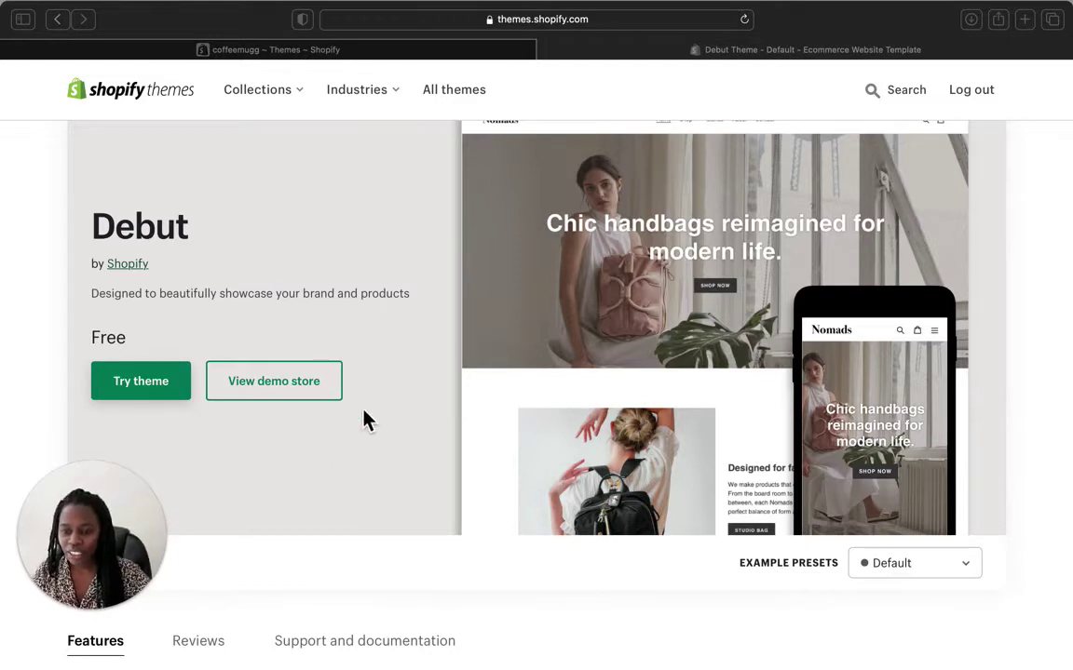
{"action": "scroll", "coordinate": [396, 417], "scroll_direction": "down", "scroll_amount": 1}
{"action": "scroll", "coordinate": [395, 416], "scroll_direction": "up", "scroll_amount": 2}
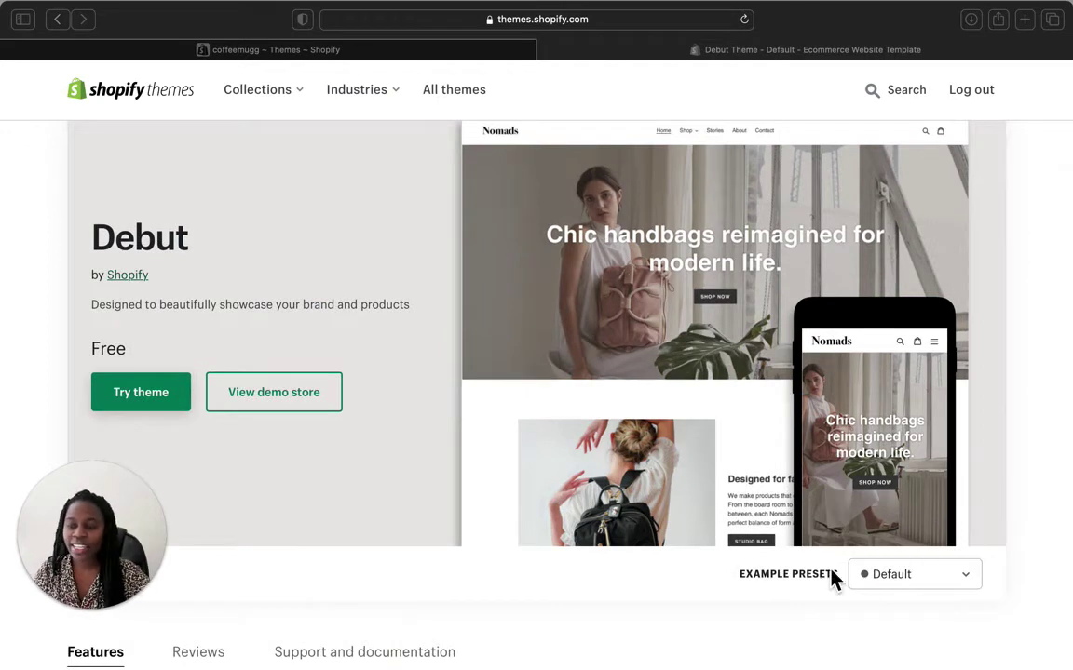
{"action": "left_click", "coordinate": [966, 591]}
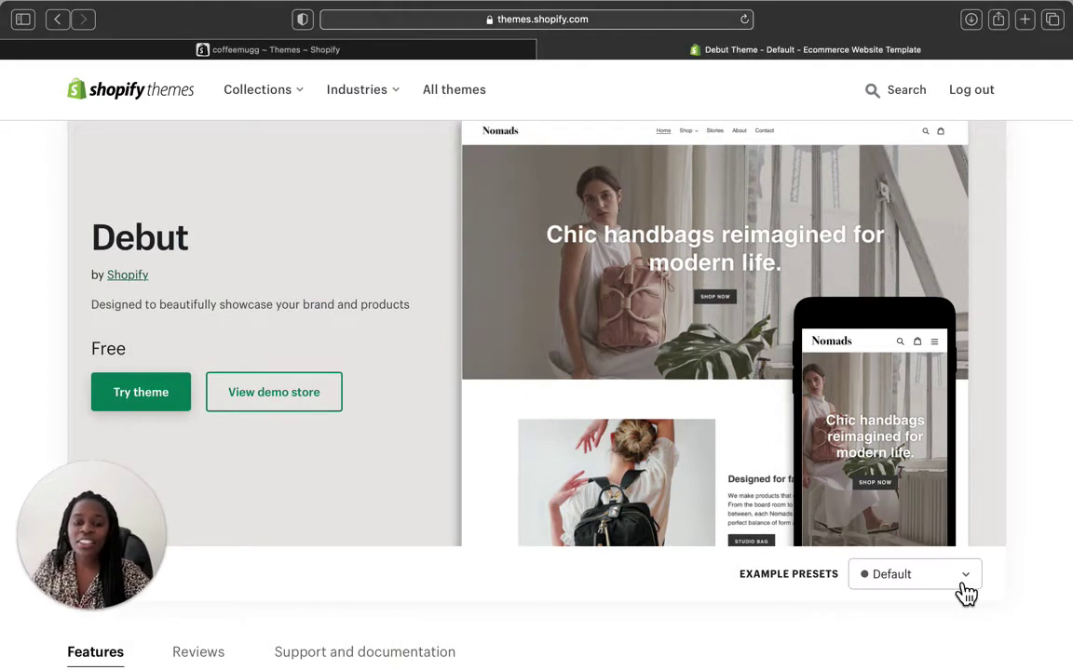
{"action": "left_click", "coordinate": [966, 593]}
{"action": "scroll", "coordinate": [940, 610], "scroll_direction": "down", "scroll_amount": 1}
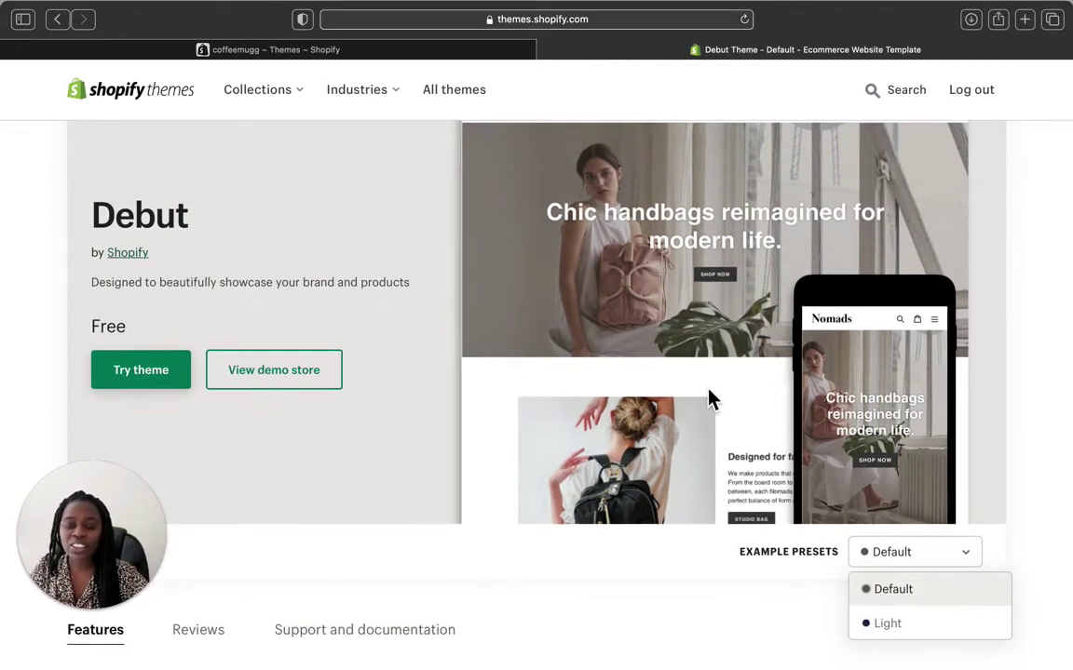
{"action": "left_click", "coordinate": [931, 628]}
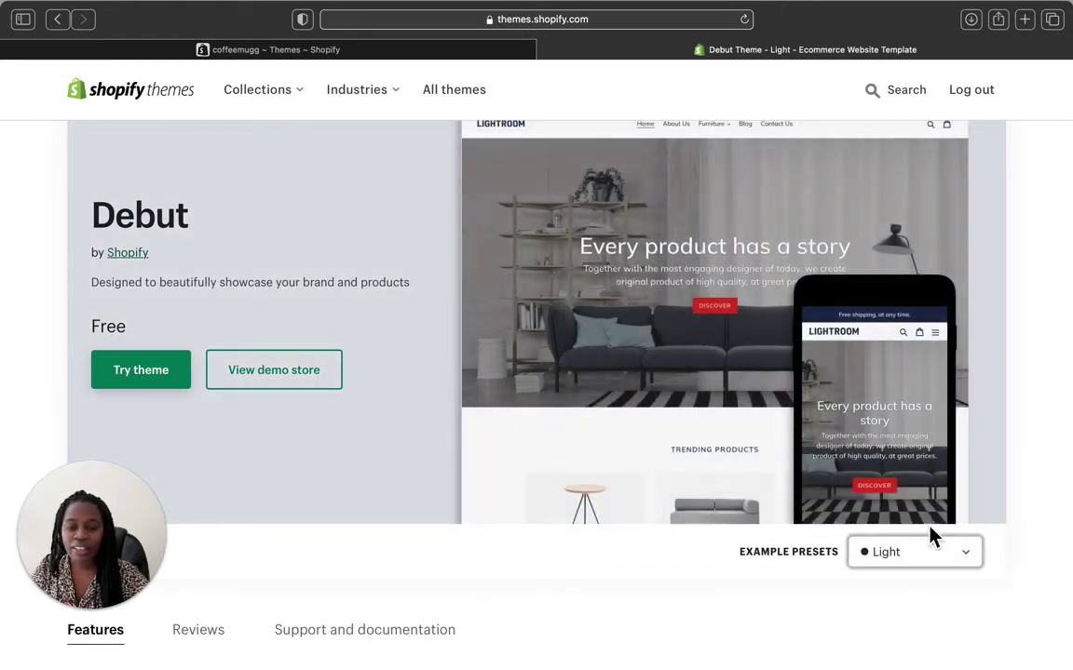
{"action": "left_click", "coordinate": [973, 562]}
{"action": "left_click", "coordinate": [957, 592]}
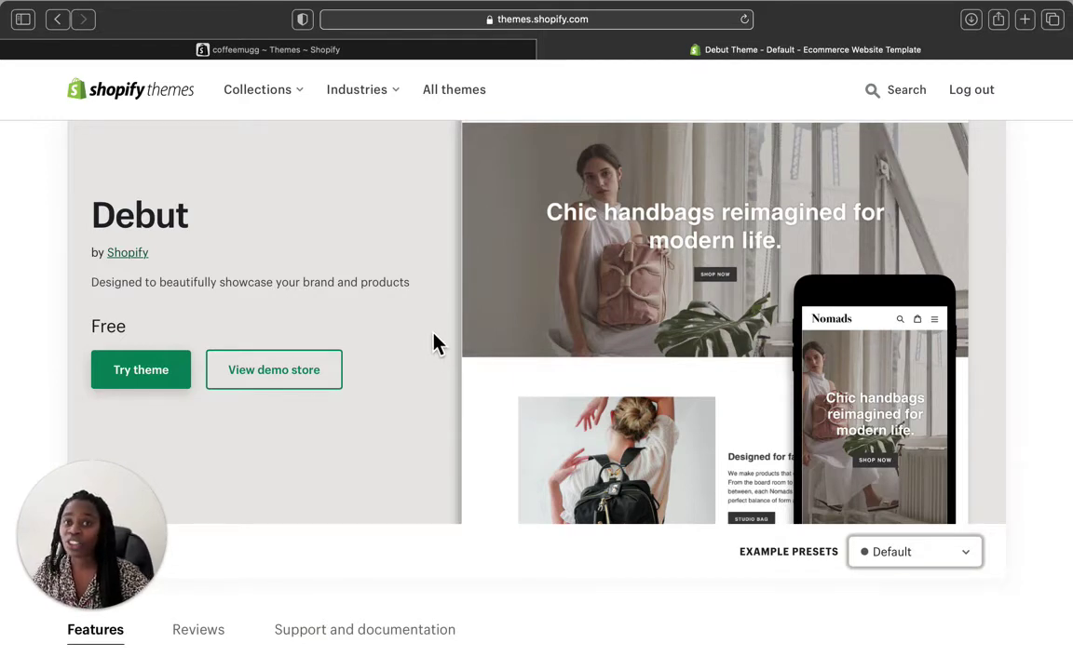
- Scroll down to Debut's feature grid, from Pickup availability through Product filtering
{"action": "scroll", "coordinate": [434, 335], "scroll_direction": "down", "scroll_amount": 5}
{"action": "scroll", "coordinate": [434, 347], "scroll_direction": "down", "scroll_amount": 1}
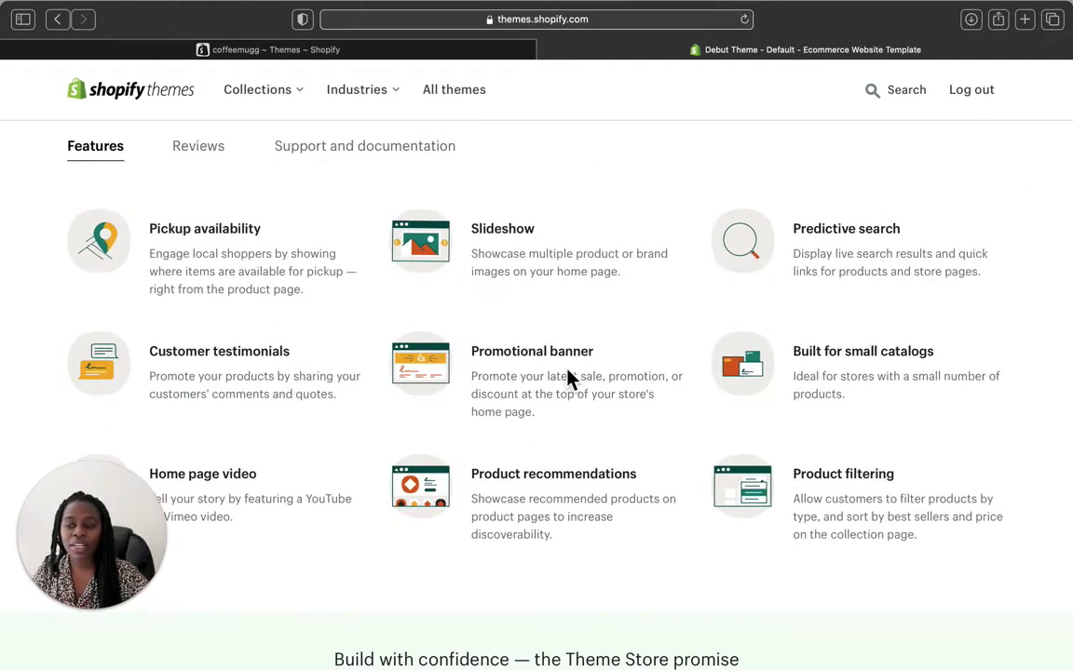
{"action": "scroll", "coordinate": [570, 377], "scroll_direction": "up", "scroll_amount": 5}
{"action": "scroll", "coordinate": [570, 380], "scroll_direction": "down", "scroll_amount": 2}
{"action": "scroll", "coordinate": [568, 378], "scroll_direction": "down", "scroll_amount": 2}
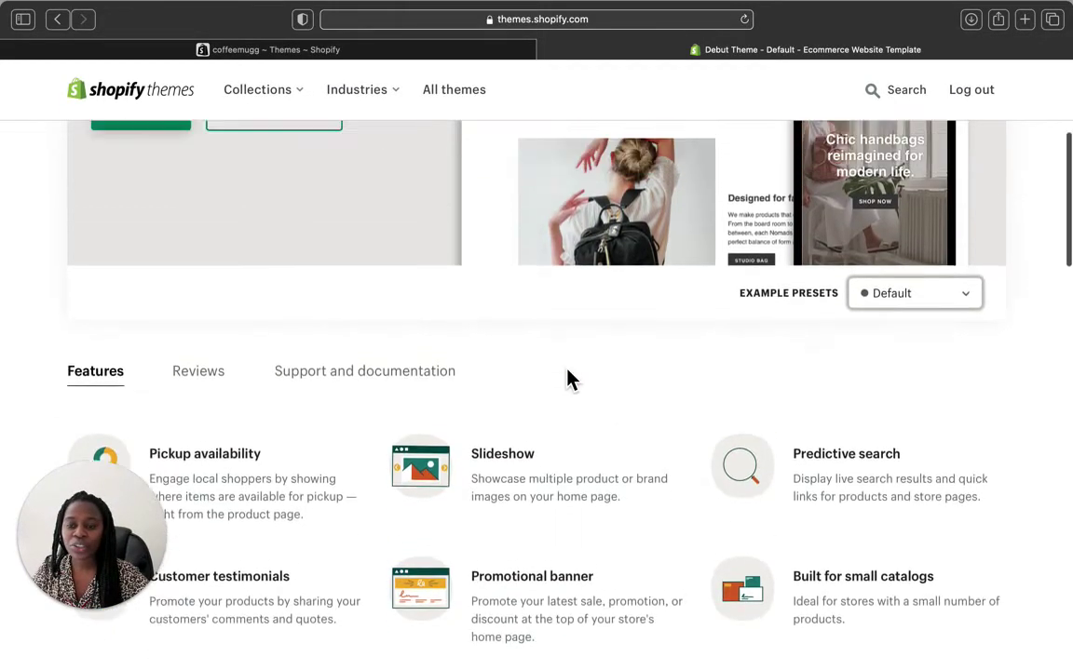
{"action": "scroll", "coordinate": [568, 378], "scroll_direction": "up", "scroll_amount": 3}
{"action": "scroll", "coordinate": [568, 378], "scroll_direction": "down", "scroll_amount": 5}
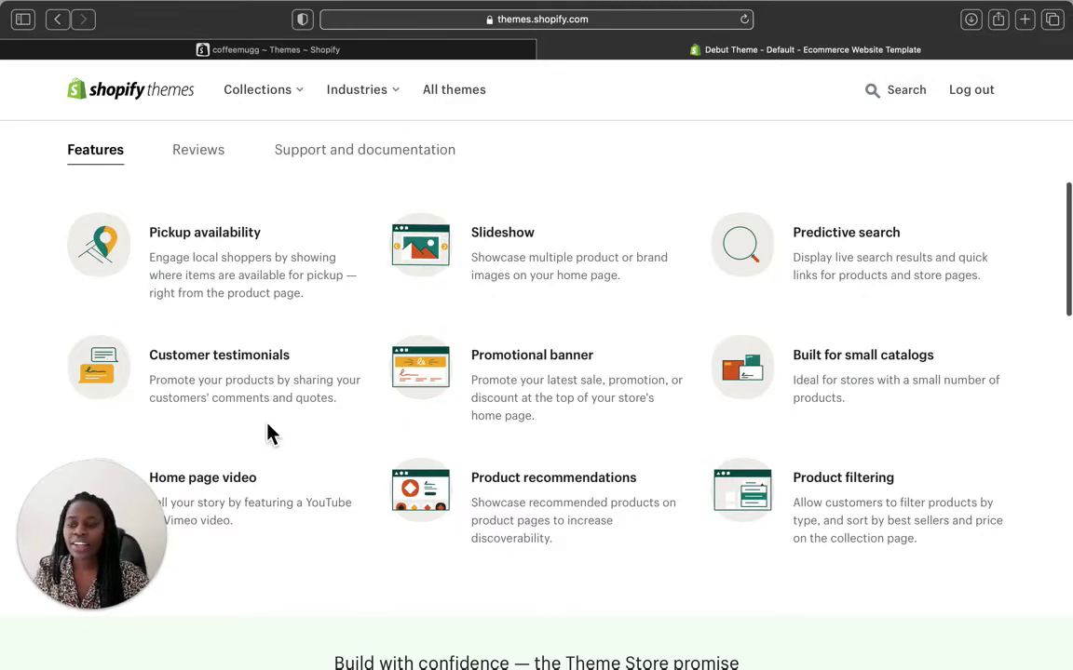
{"action": "scroll", "coordinate": [267, 433], "scroll_direction": "down", "scroll_amount": 1}
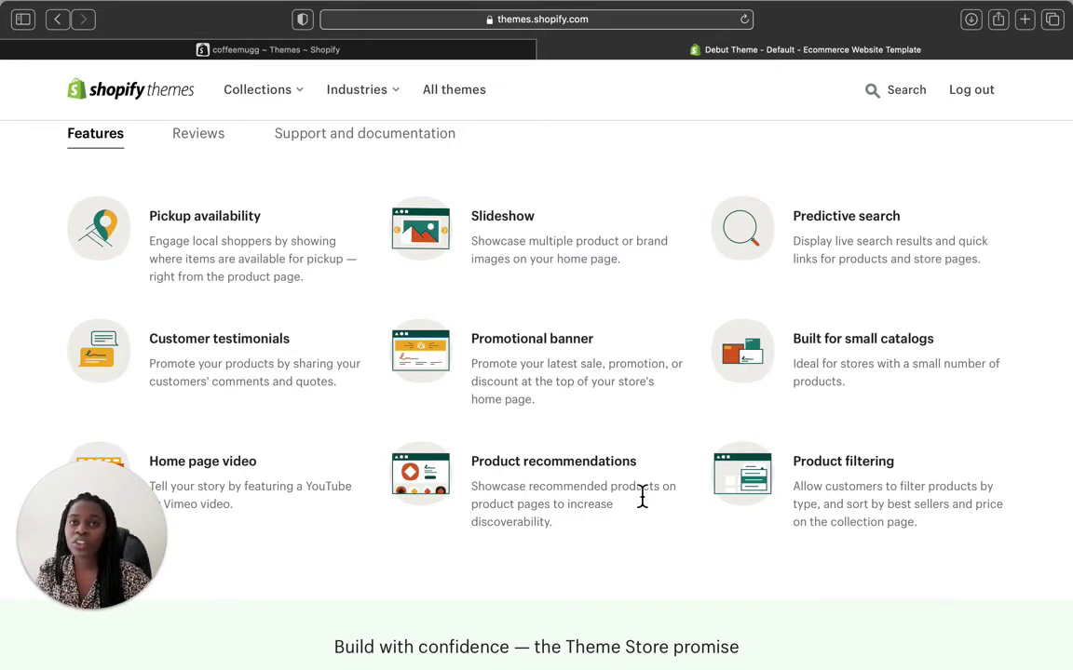
{"action": "scroll", "coordinate": [642, 498], "scroll_direction": "down", "scroll_amount": 2}
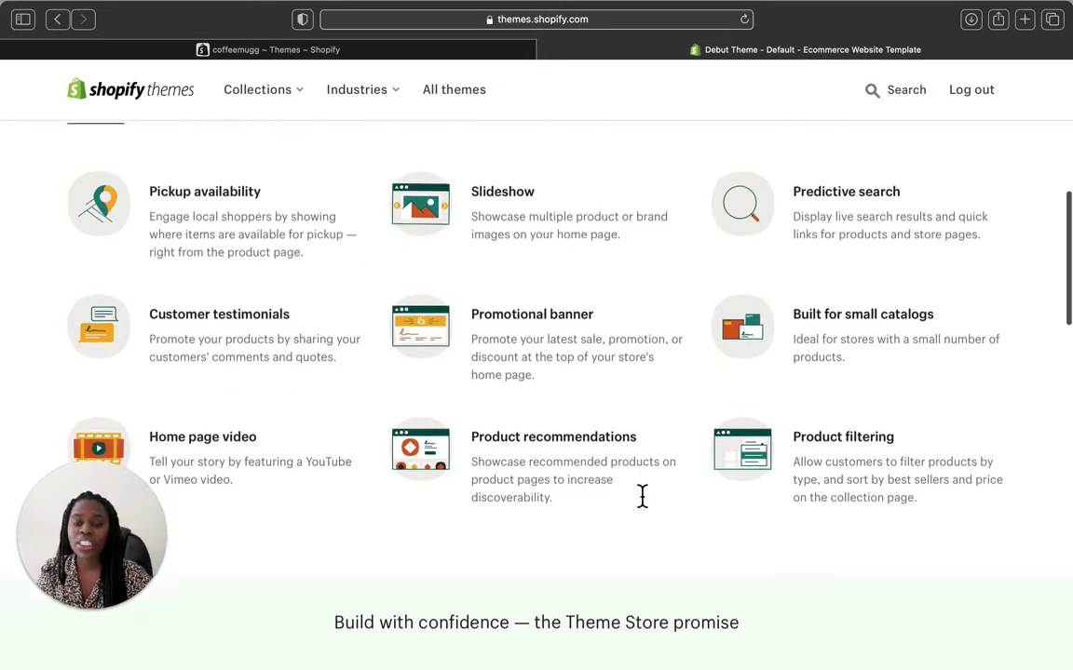
{"action": "scroll", "coordinate": [726, 457], "scroll_direction": "up", "scroll_amount": 2}
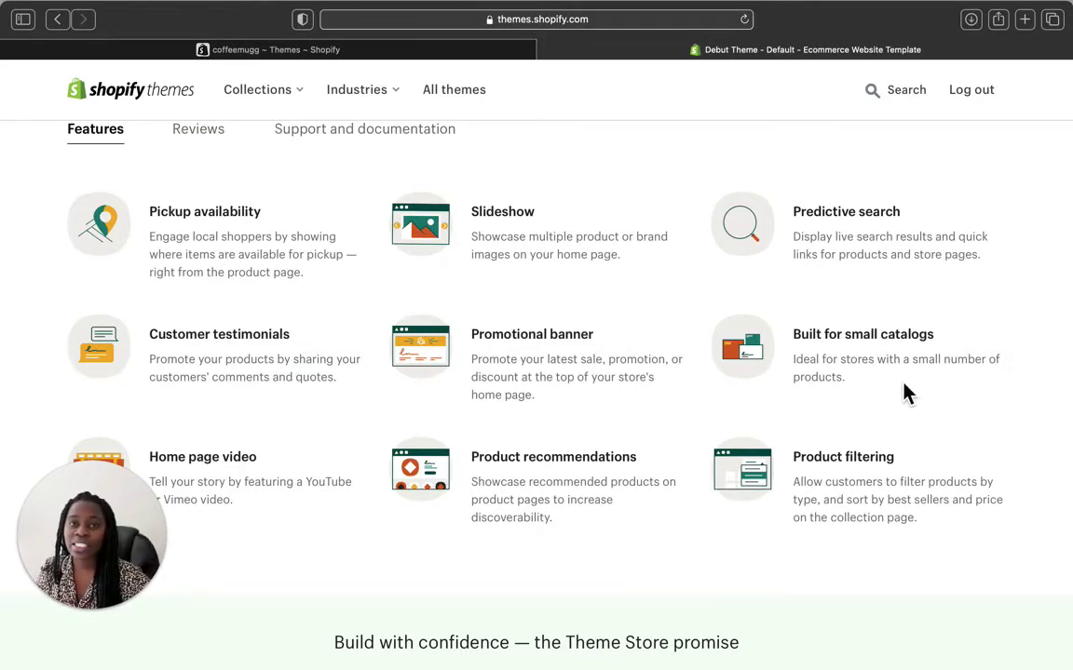
{"action": "scroll", "coordinate": [978, 391], "scroll_direction": "up", "scroll_amount": 5}
{"action": "scroll", "coordinate": [978, 391], "scroll_direction": "down", "scroll_amount": 6}
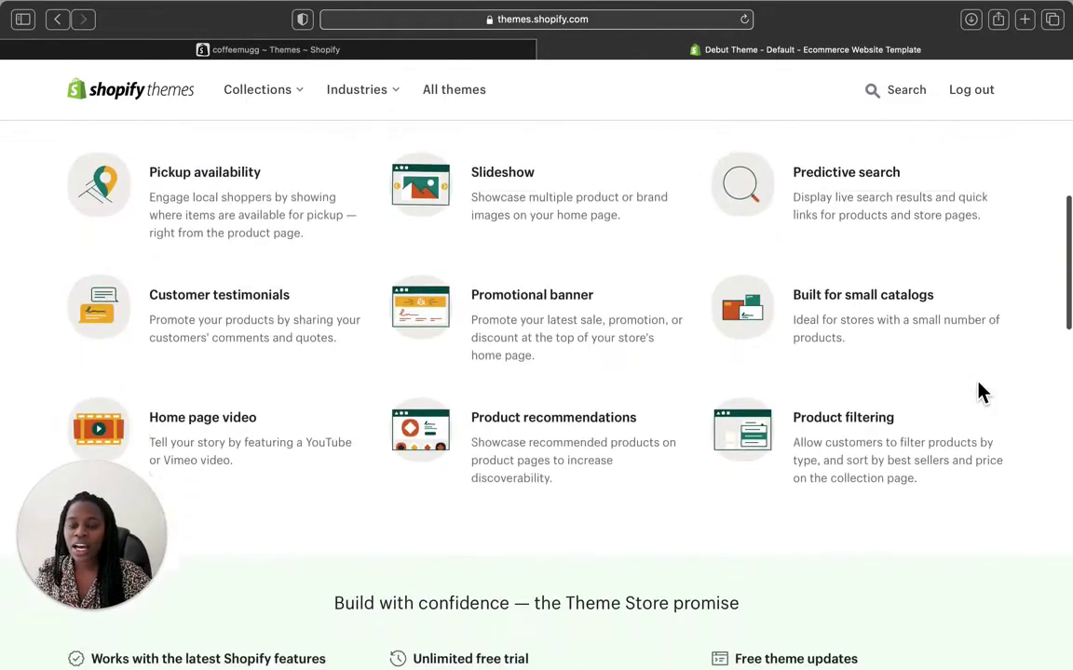
{"action": "scroll", "coordinate": [982, 392], "scroll_direction": "up", "scroll_amount": 1}
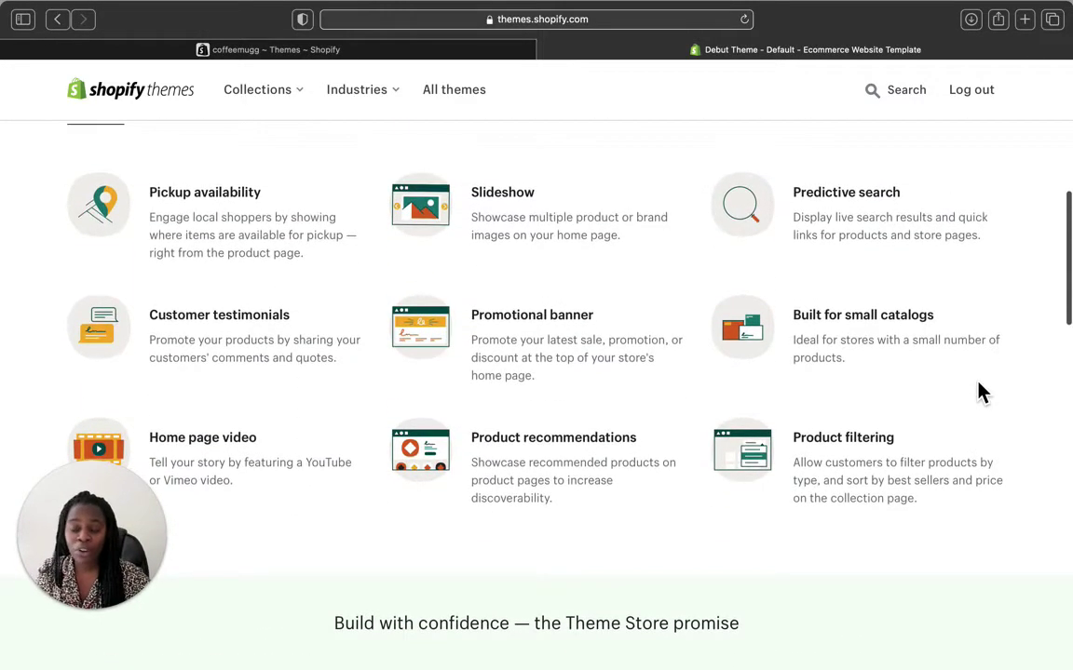
{"action": "scroll", "coordinate": [982, 392], "scroll_direction": "down", "scroll_amount": 1}
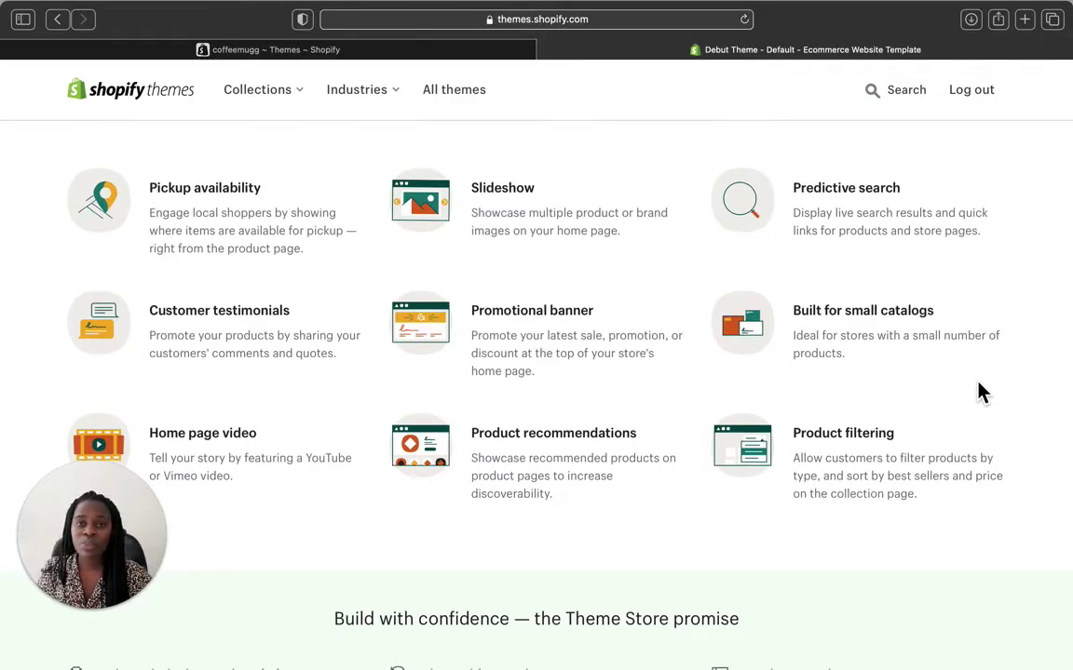
{"action": "scroll", "coordinate": [982, 393], "scroll_direction": "down", "scroll_amount": 2}
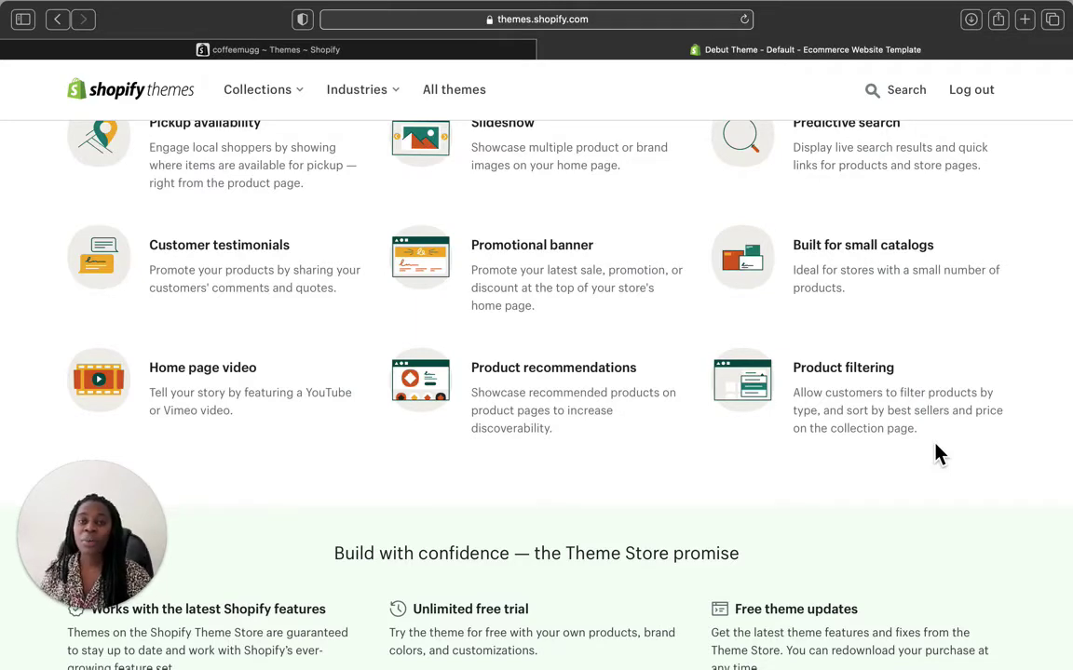
- Scroll back up Debut's Theme Store page toward its header with the Default preset preview
{"action": "scroll", "coordinate": [938, 453], "scroll_direction": "down", "scroll_amount": 3}
{"action": "scroll", "coordinate": [938, 454], "scroll_direction": "up", "scroll_amount": 10}
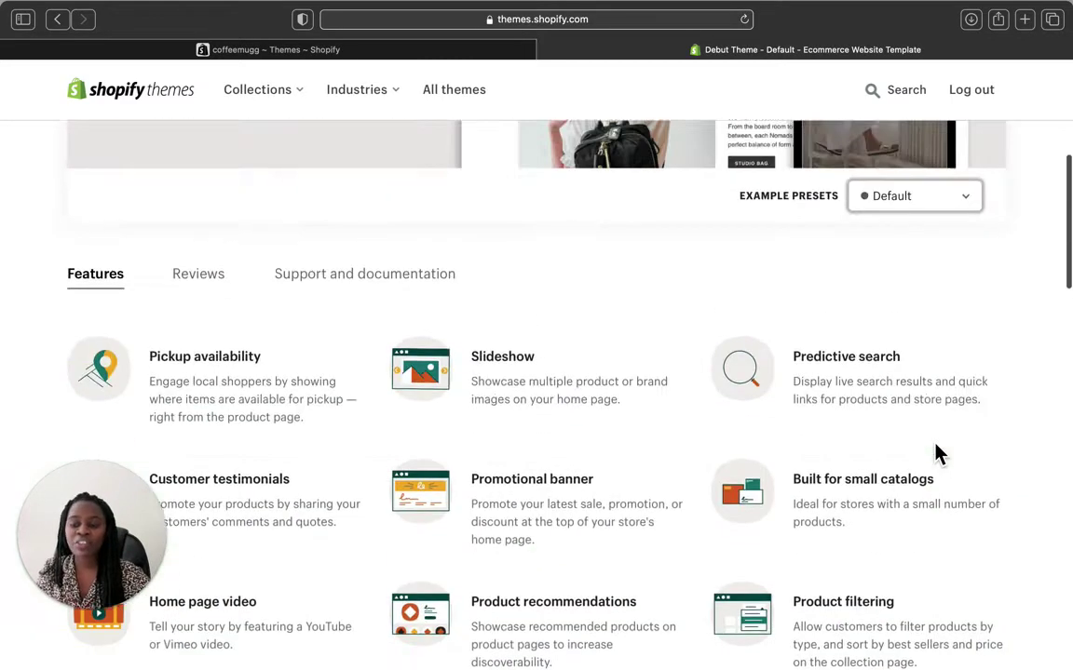
{"action": "scroll", "coordinate": [938, 453], "scroll_direction": "down", "scroll_amount": 5}
{"action": "scroll", "coordinate": [939, 454], "scroll_direction": "up", "scroll_amount": 5}
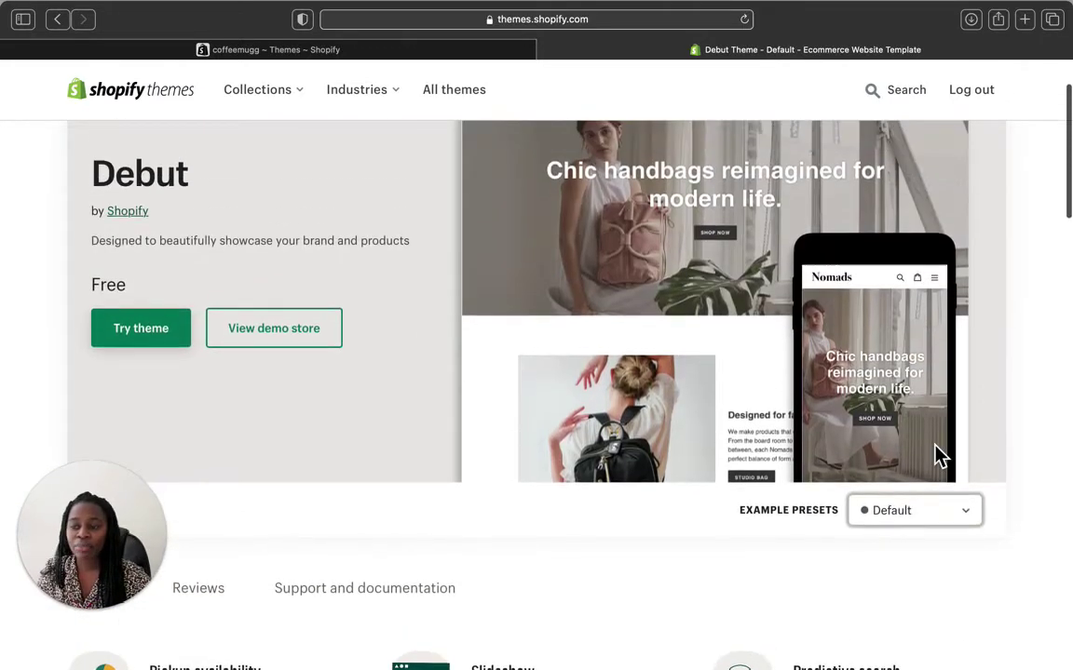
{"action": "scroll", "coordinate": [939, 454], "scroll_direction": "up", "scroll_amount": 1}
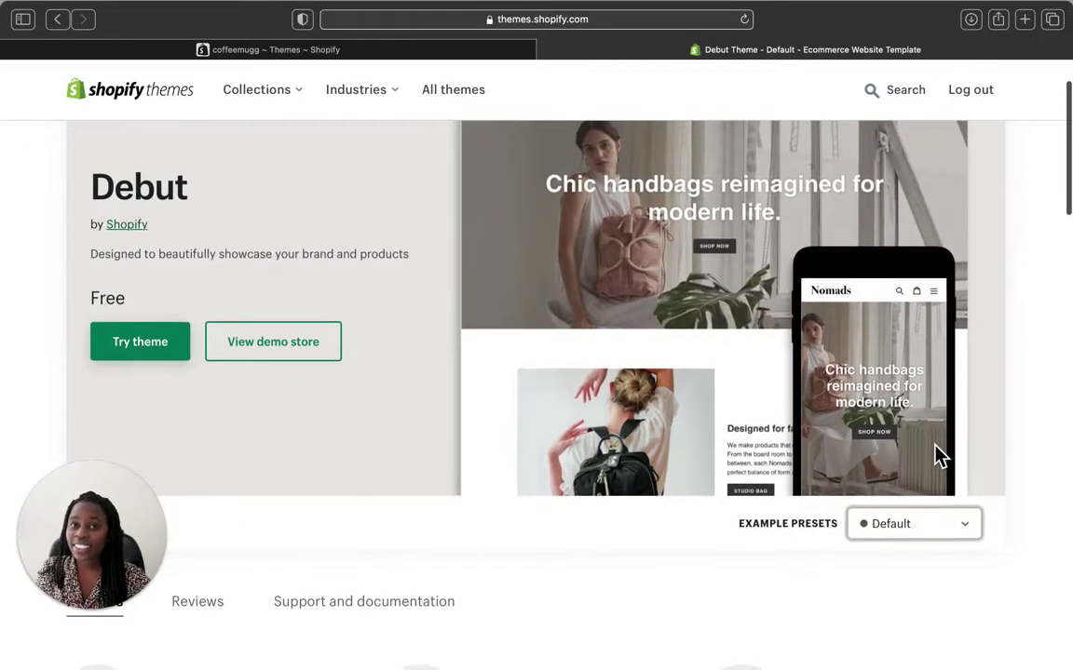
{"action": "scroll", "coordinate": [939, 454], "scroll_direction": "up", "scroll_amount": 1}
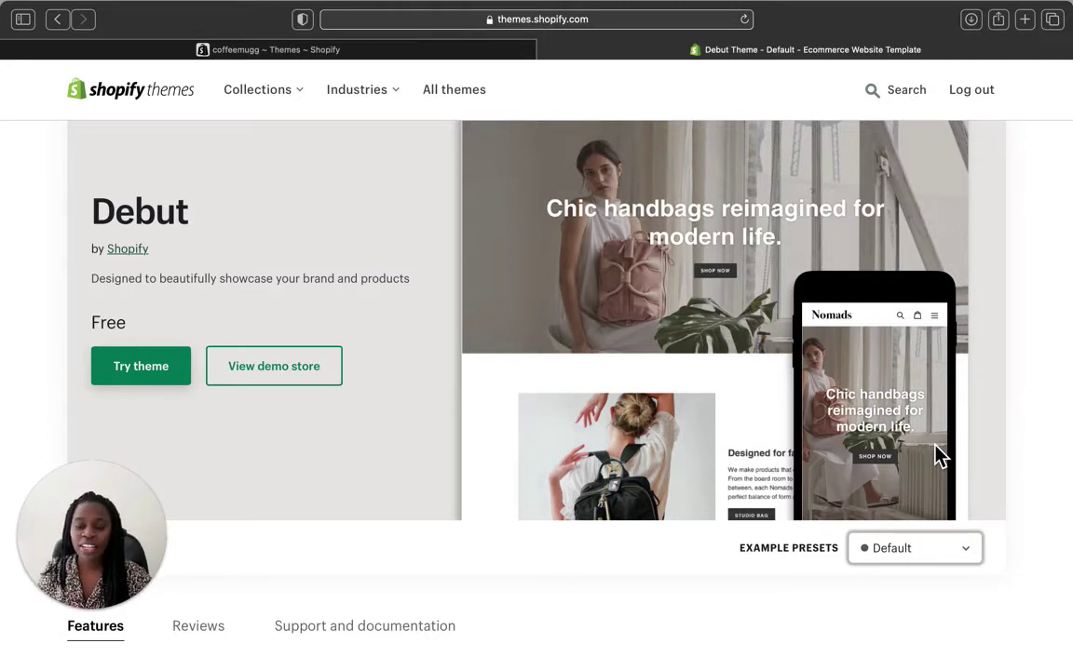
{"action": "left_click", "coordinate": [305, 373]}
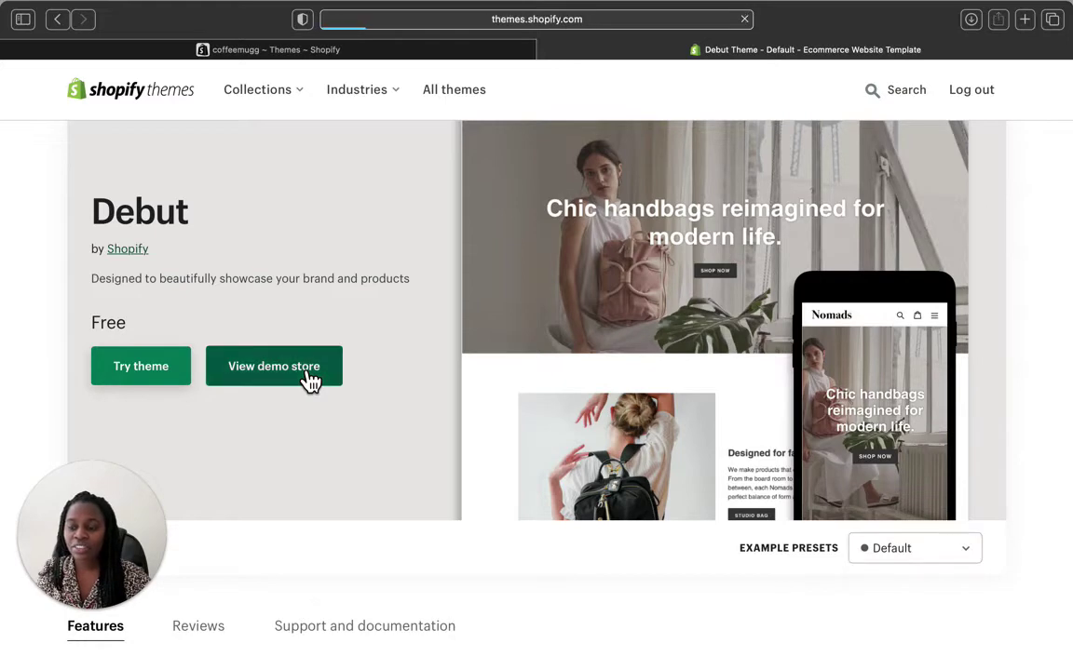
{"action": "scroll", "coordinate": [532, 476], "scroll_direction": "down", "scroll_amount": 3}
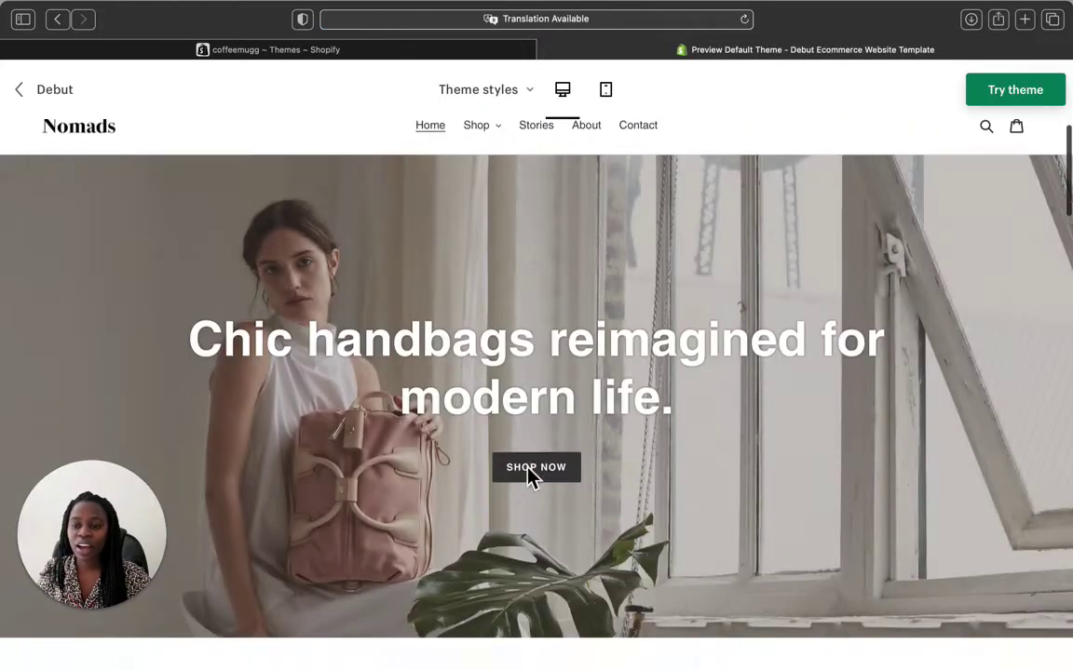
{"action": "scroll", "coordinate": [503, 470], "scroll_direction": "up", "scroll_amount": 3}
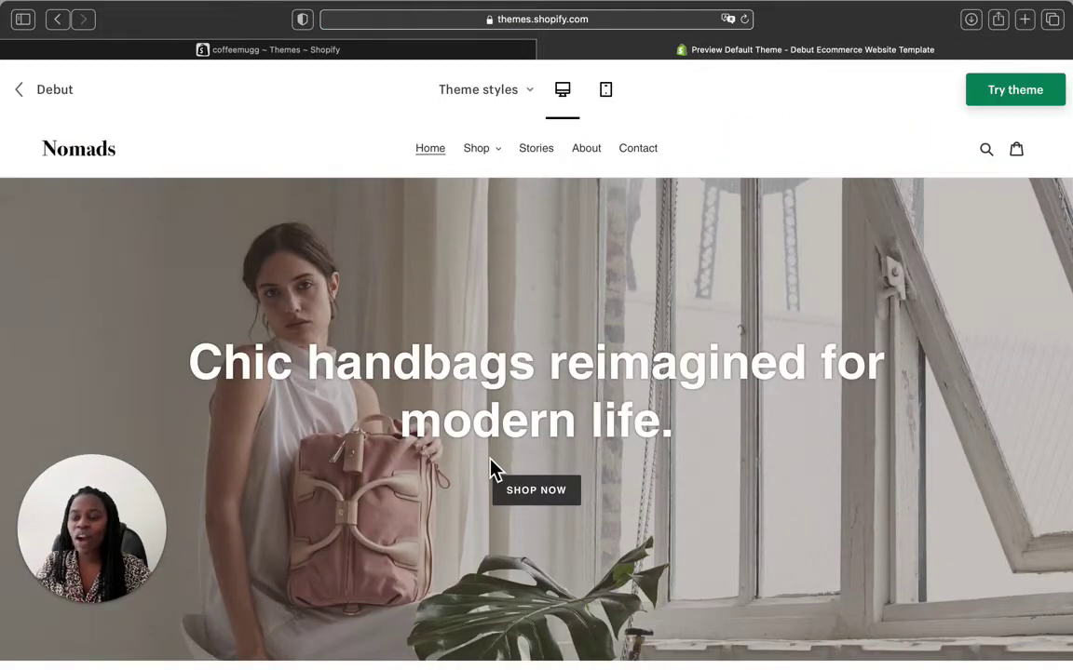
{"action": "scroll", "coordinate": [490, 459], "scroll_direction": "down", "scroll_amount": 10}
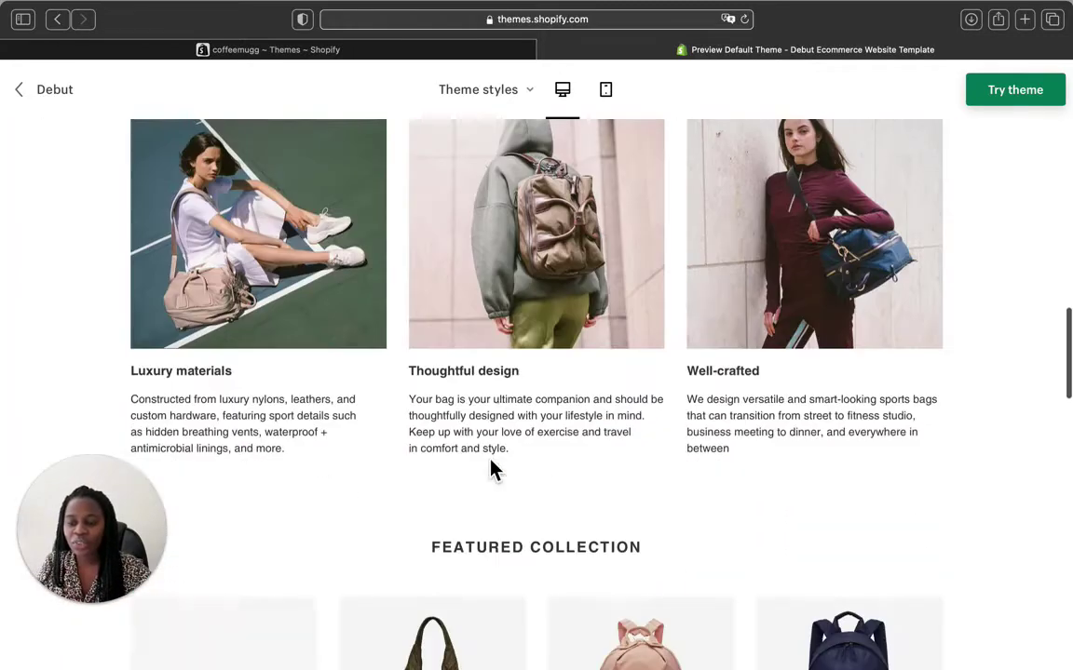
{"action": "scroll", "coordinate": [494, 470], "scroll_direction": "down", "scroll_amount": 10}
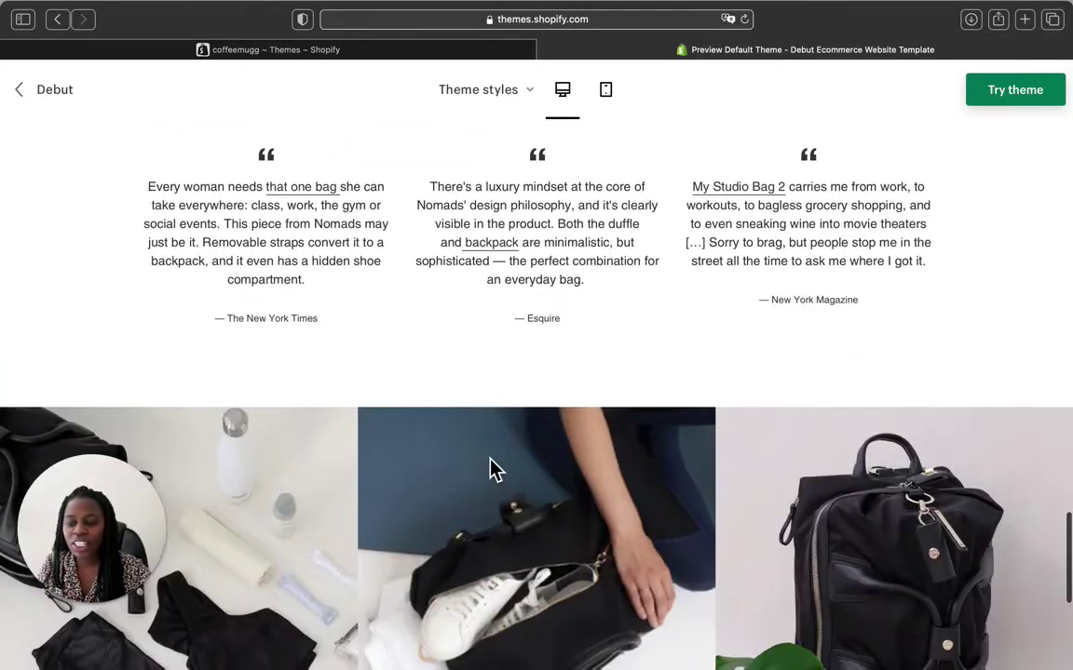
{"action": "scroll", "coordinate": [498, 471], "scroll_direction": "up", "scroll_amount": 8}
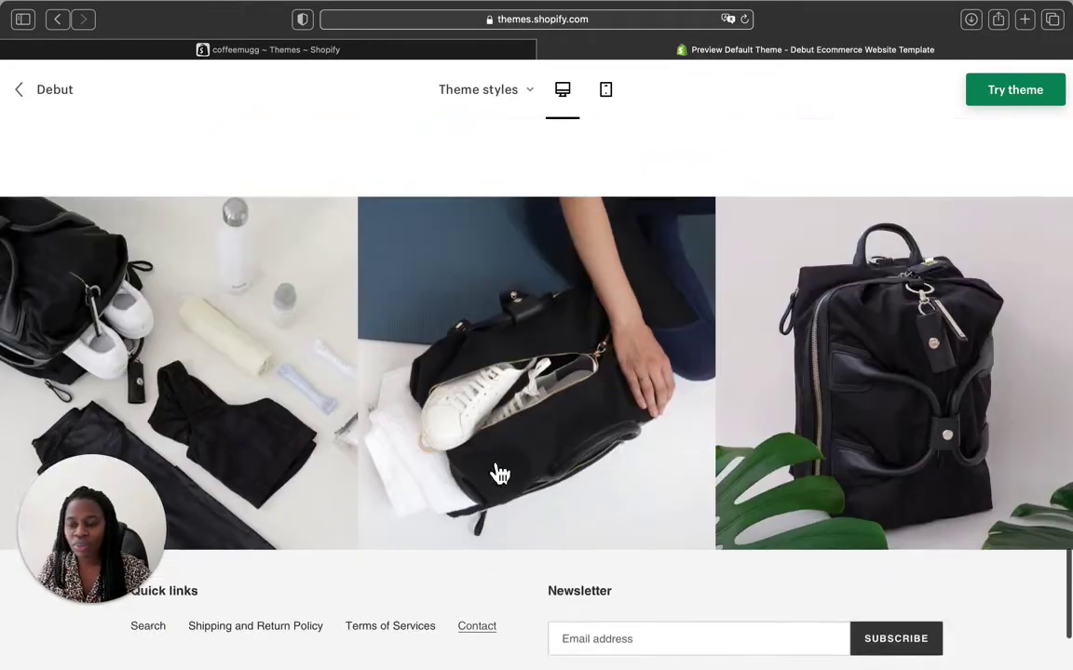
{"action": "scroll", "coordinate": [491, 460], "scroll_direction": "up", "scroll_amount": 12}
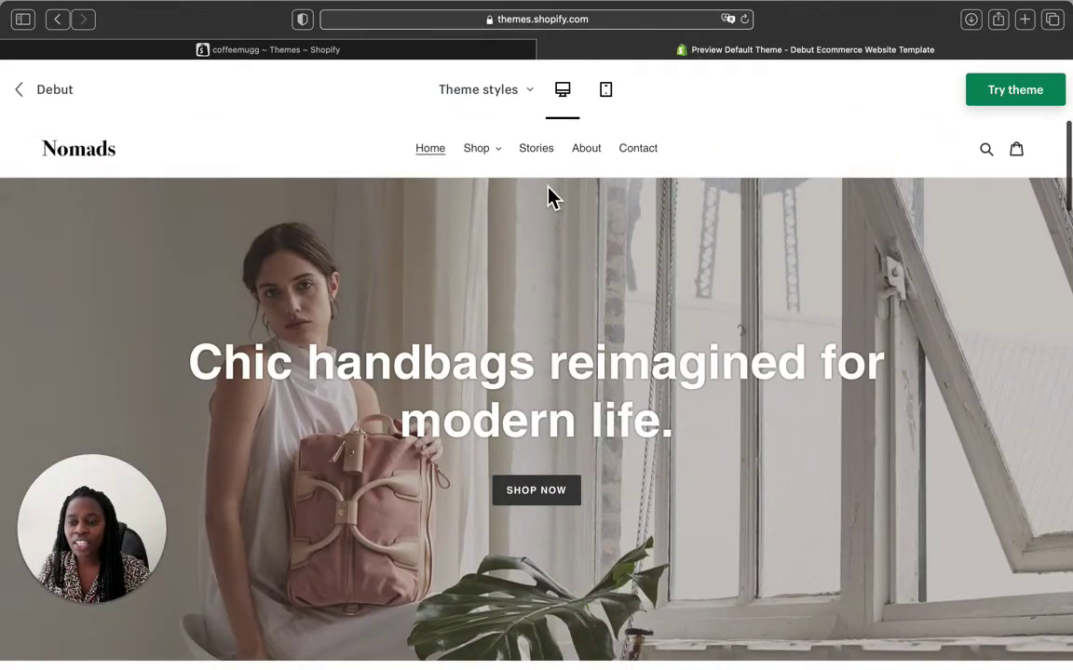
- Switch the Debut demo to mobile layout and scroll the Nomads home page to its footer
{"action": "left_click", "coordinate": [608, 100]}
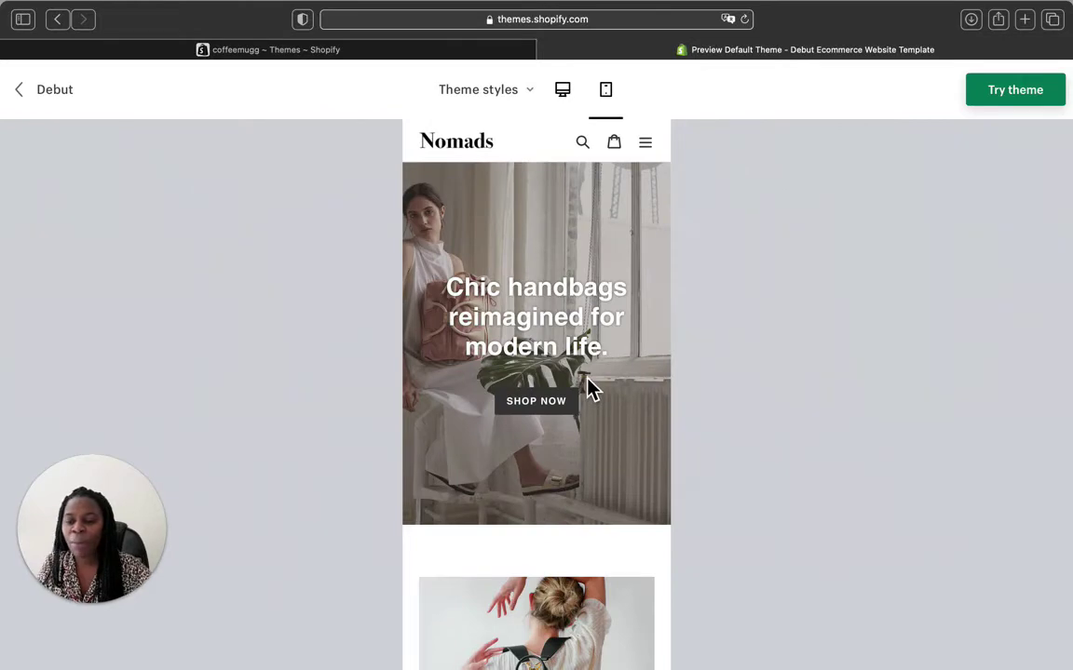
{"action": "scroll", "coordinate": [589, 388], "scroll_direction": "down", "scroll_amount": 10}
{"action": "scroll", "coordinate": [586, 382], "scroll_direction": "down", "scroll_amount": 15}
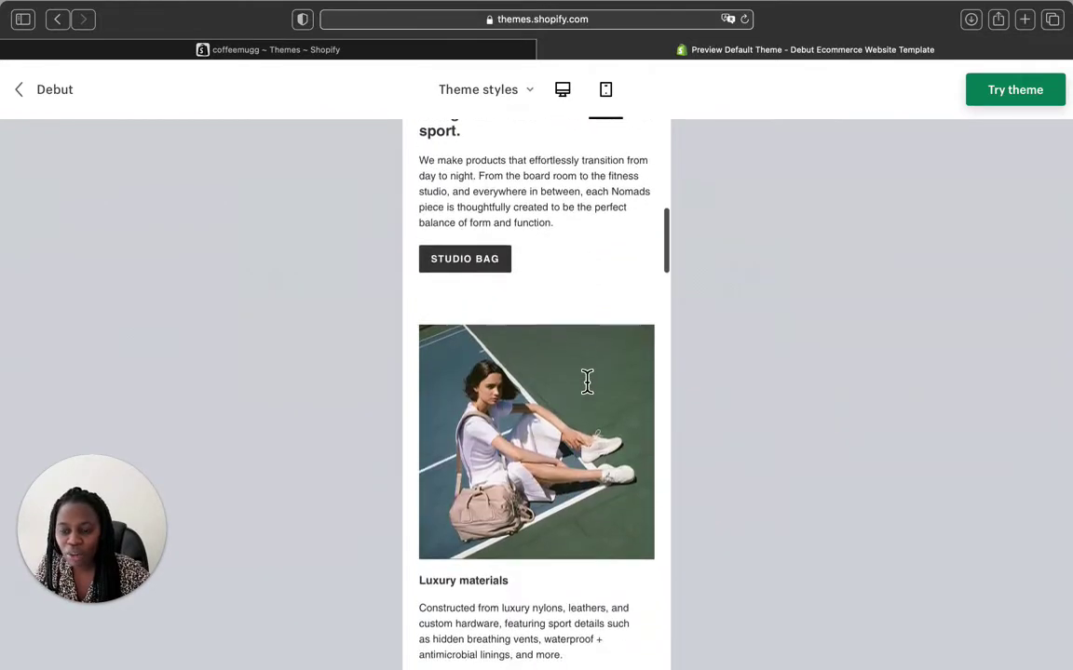
{"action": "scroll", "coordinate": [592, 390], "scroll_direction": "down", "scroll_amount": 16}
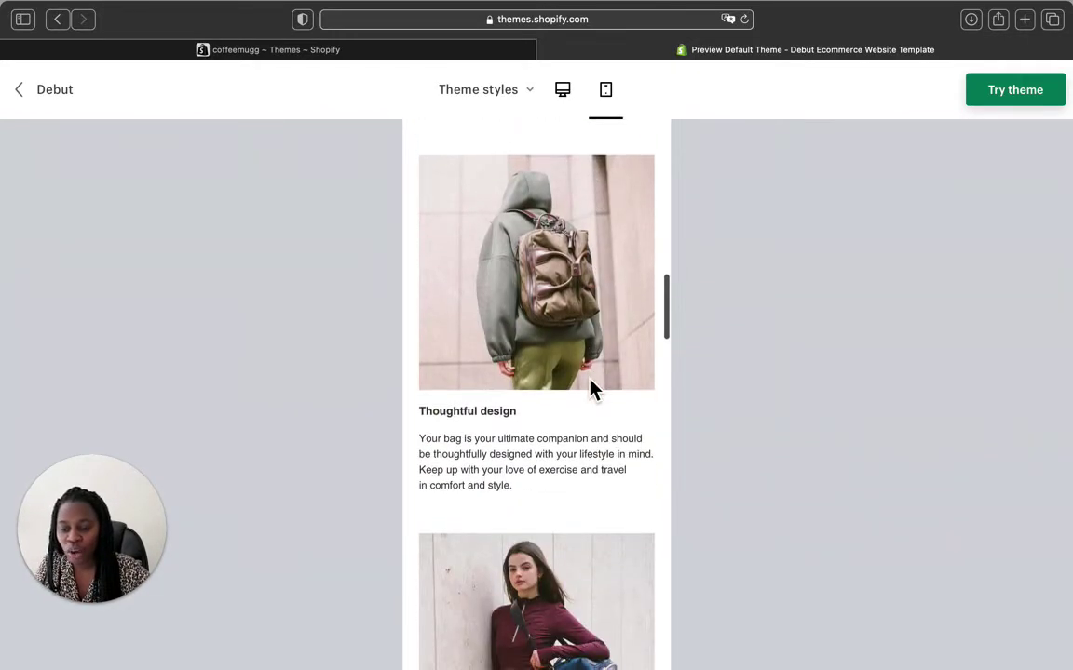
{"action": "scroll", "coordinate": [591, 383], "scroll_direction": "down", "scroll_amount": 16}
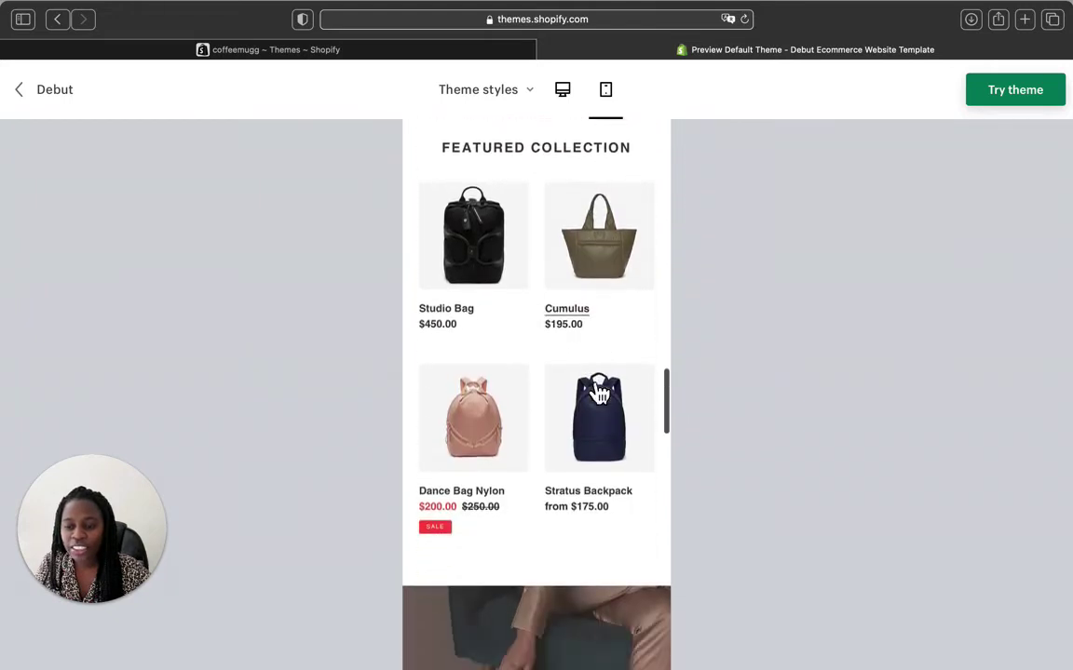
{"action": "scroll", "coordinate": [587, 373], "scroll_direction": "down", "scroll_amount": 15}
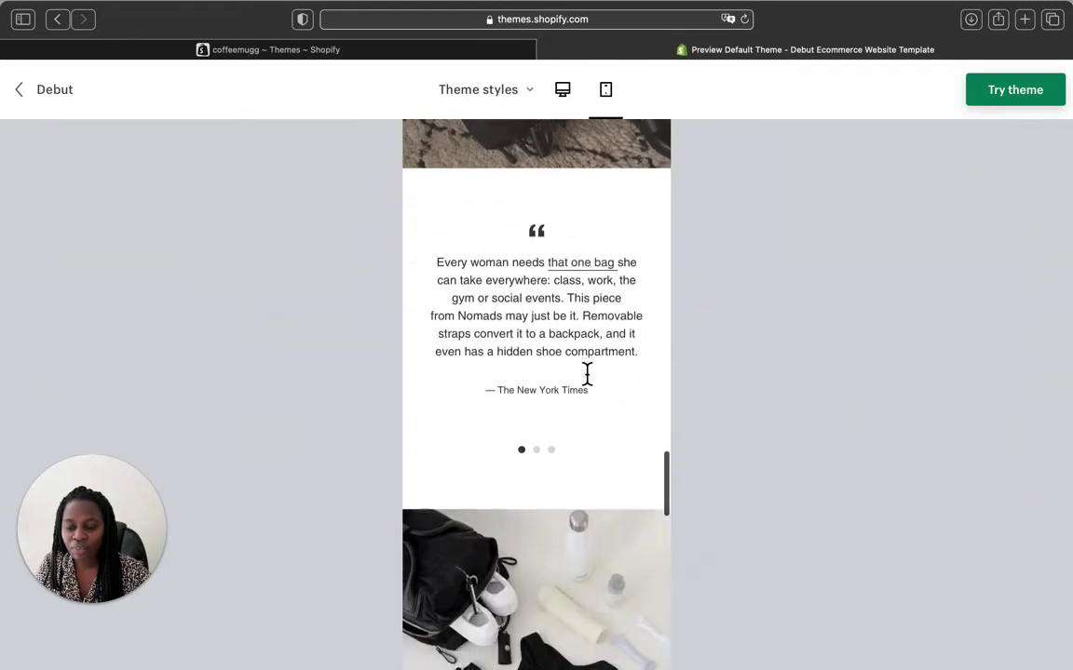
{"action": "scroll", "coordinate": [586, 378], "scroll_direction": "down", "scroll_amount": 18}
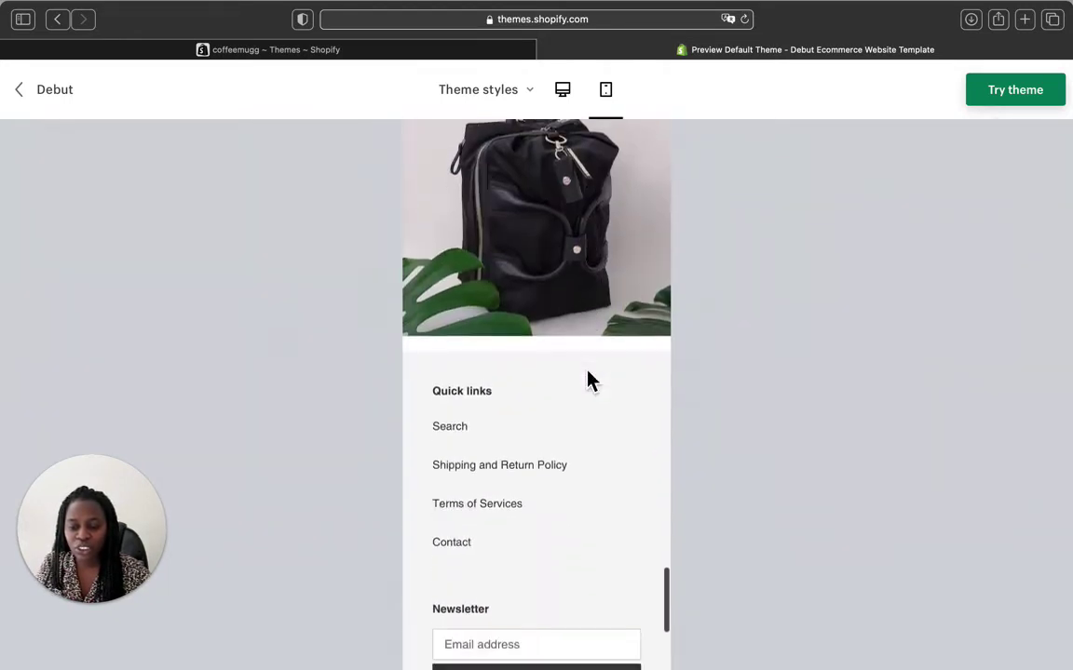
{"action": "scroll", "coordinate": [572, 372], "scroll_direction": "up", "scroll_amount": 20}
{"action": "scroll", "coordinate": [570, 358], "scroll_direction": "up", "scroll_amount": 20}
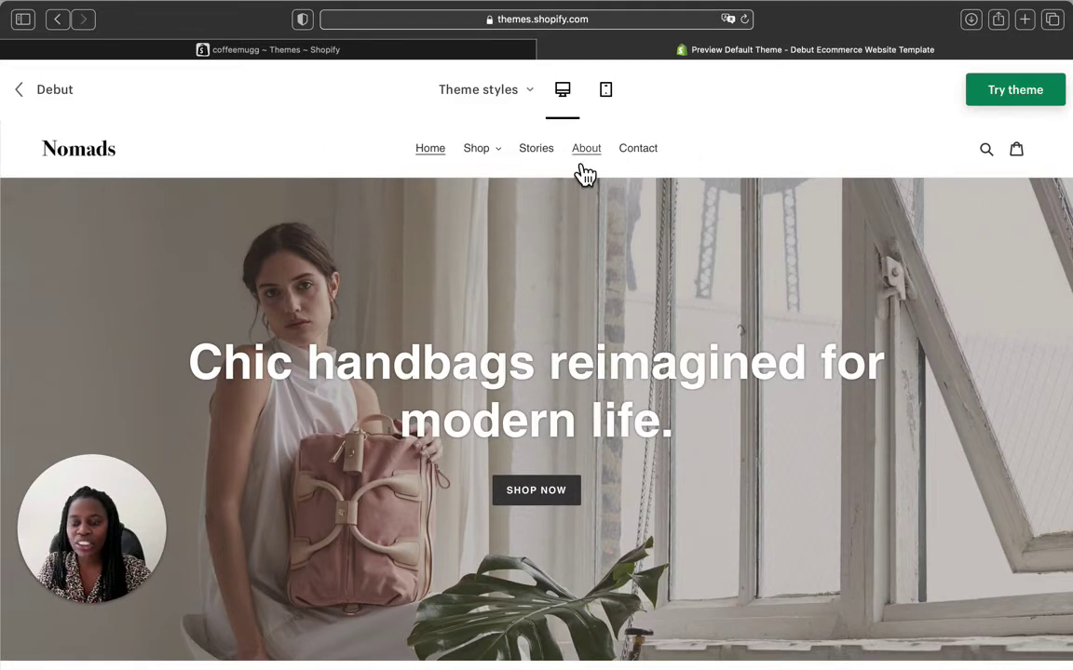
{"action": "left_click", "coordinate": [508, 157]}
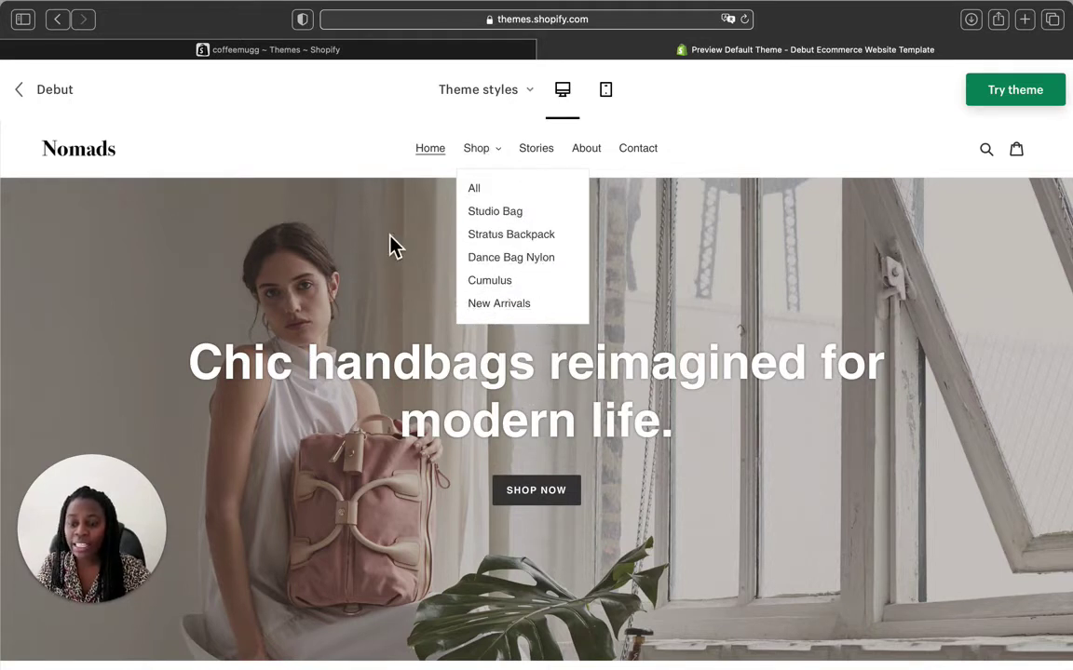
{"action": "left_click", "coordinate": [507, 159]}
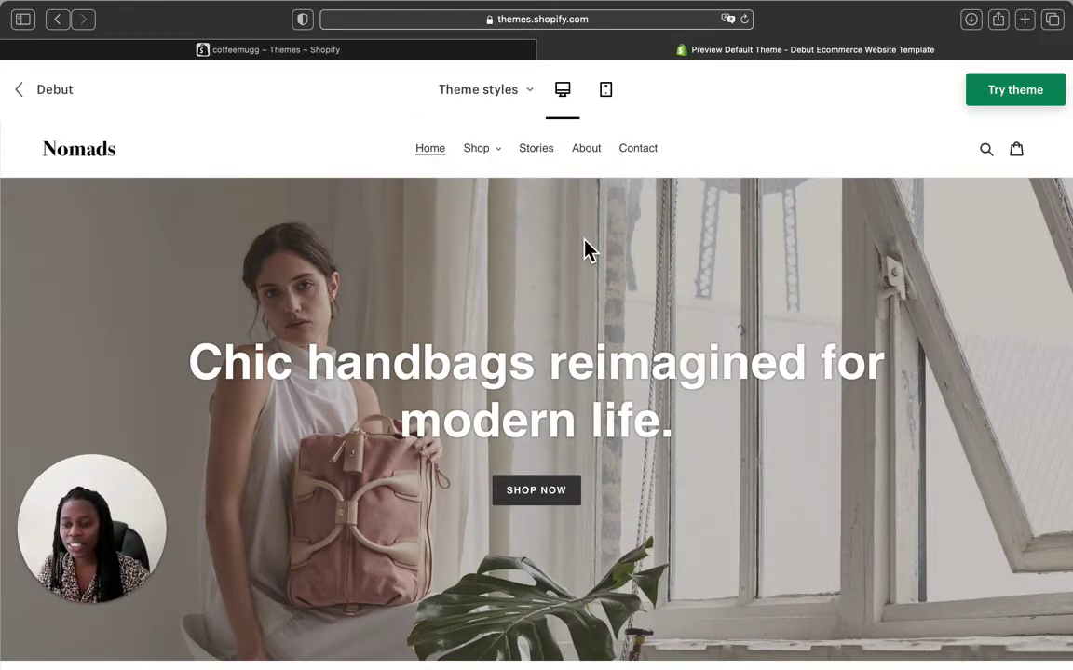
{"action": "scroll", "coordinate": [587, 247], "scroll_direction": "down", "scroll_amount": 1}
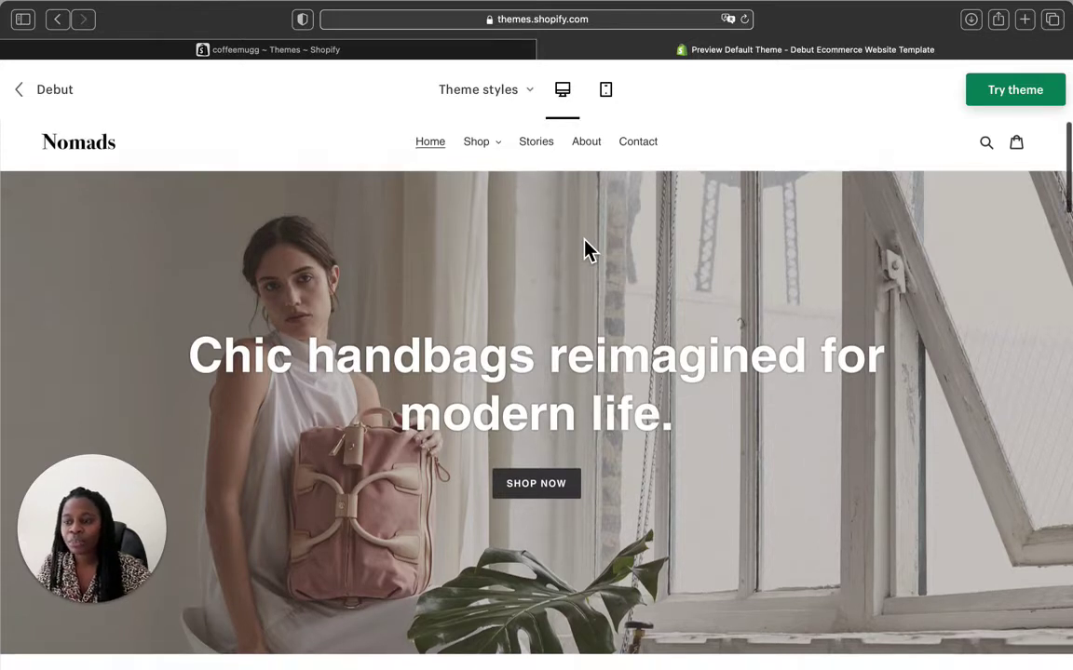
{"action": "scroll", "coordinate": [592, 219], "scroll_direction": "up", "scroll_amount": 1}
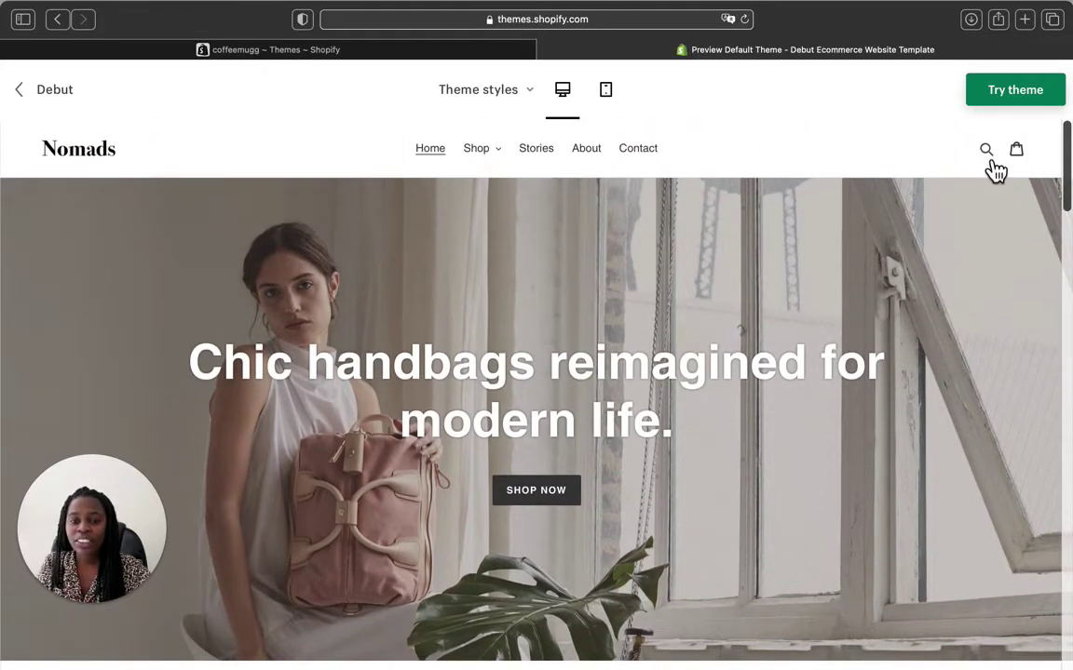
{"action": "scroll", "coordinate": [713, 341], "scroll_direction": "down", "scroll_amount": 2}
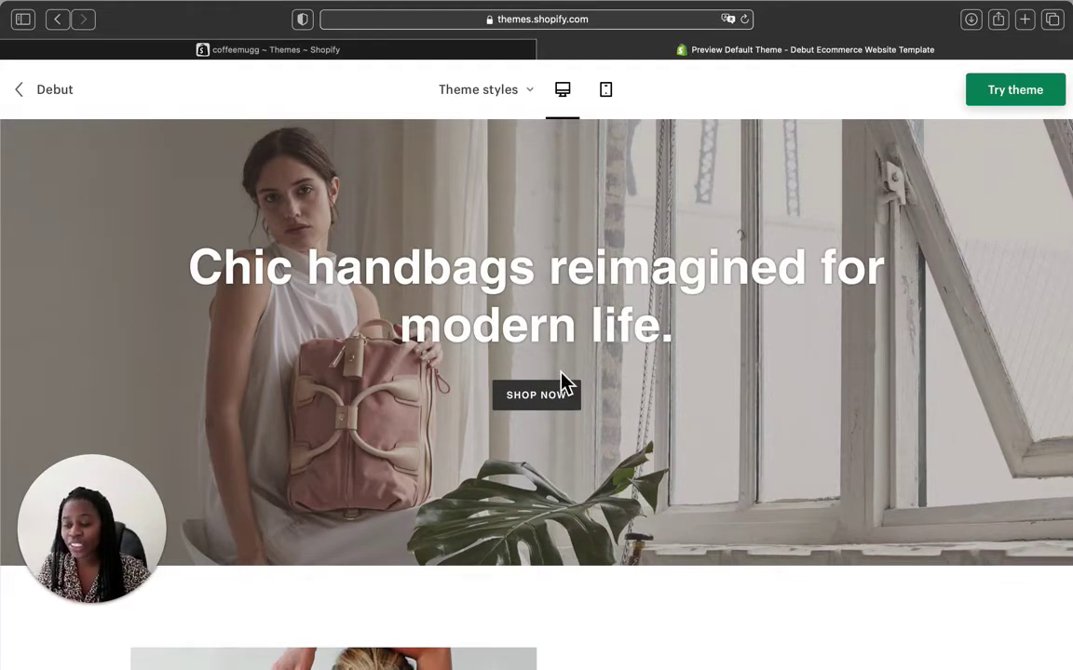
{"action": "scroll", "coordinate": [177, 238], "scroll_direction": "up", "scroll_amount": 1}
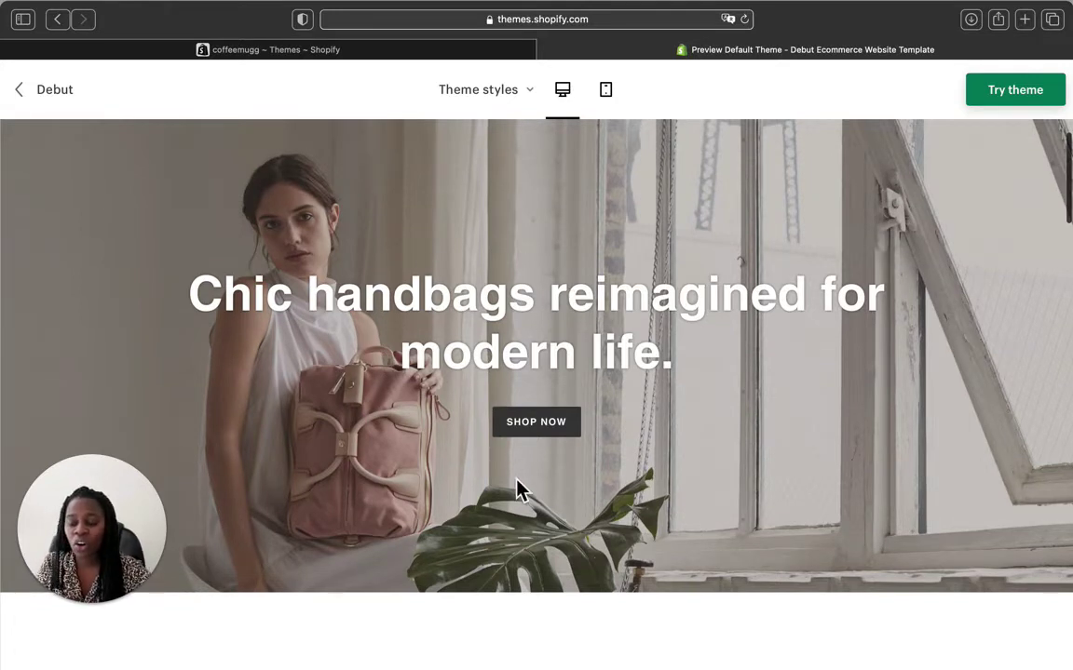
{"action": "scroll", "coordinate": [527, 496], "scroll_direction": "down", "scroll_amount": 1}
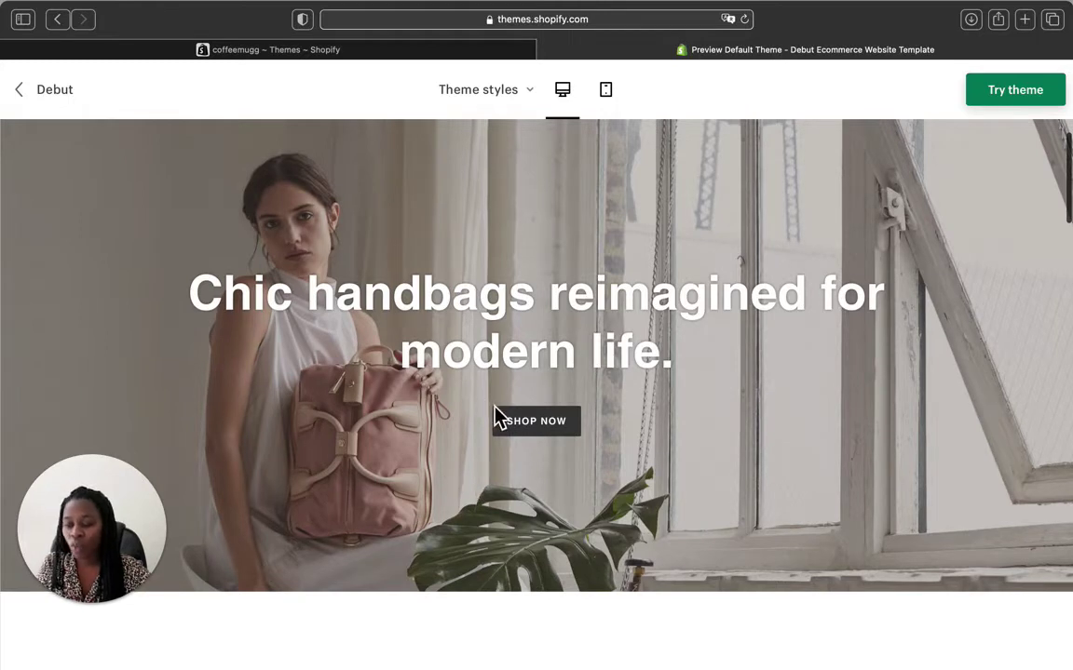
{"action": "scroll", "coordinate": [522, 428], "scroll_direction": "down", "scroll_amount": 2}
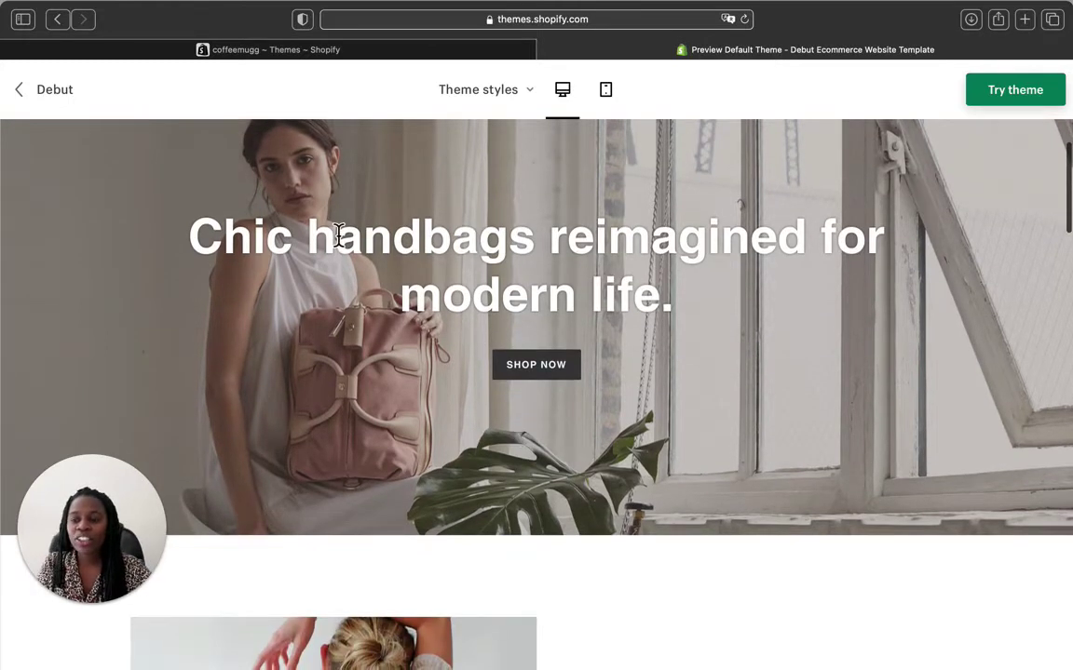
{"action": "scroll", "coordinate": [340, 234], "scroll_direction": "up", "scroll_amount": 2}
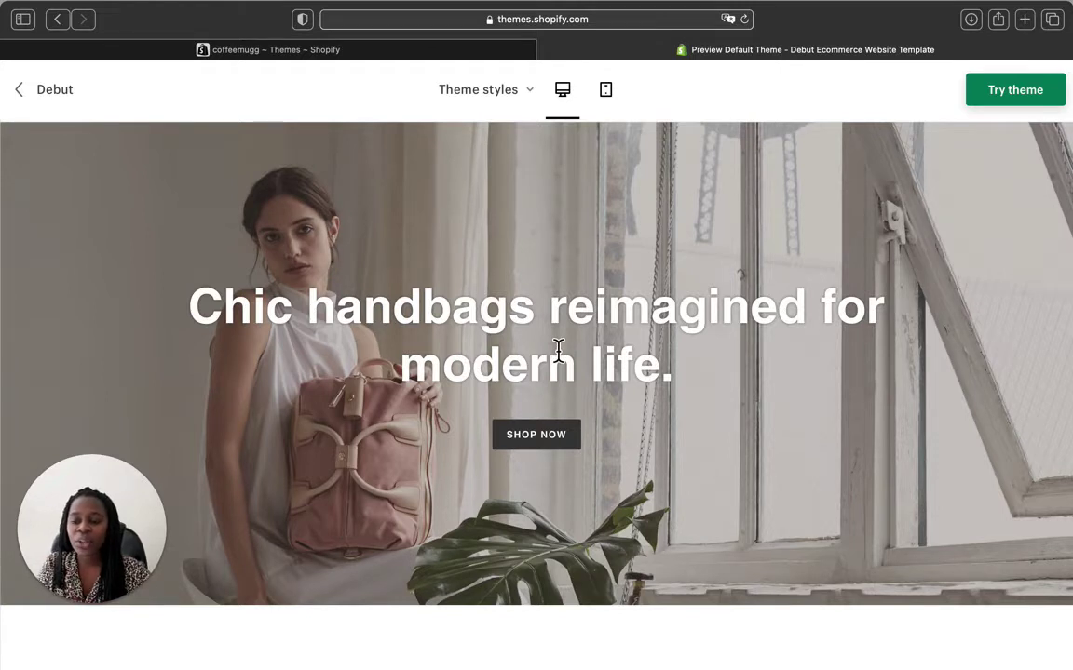
{"action": "left_click", "coordinate": [536, 435]}
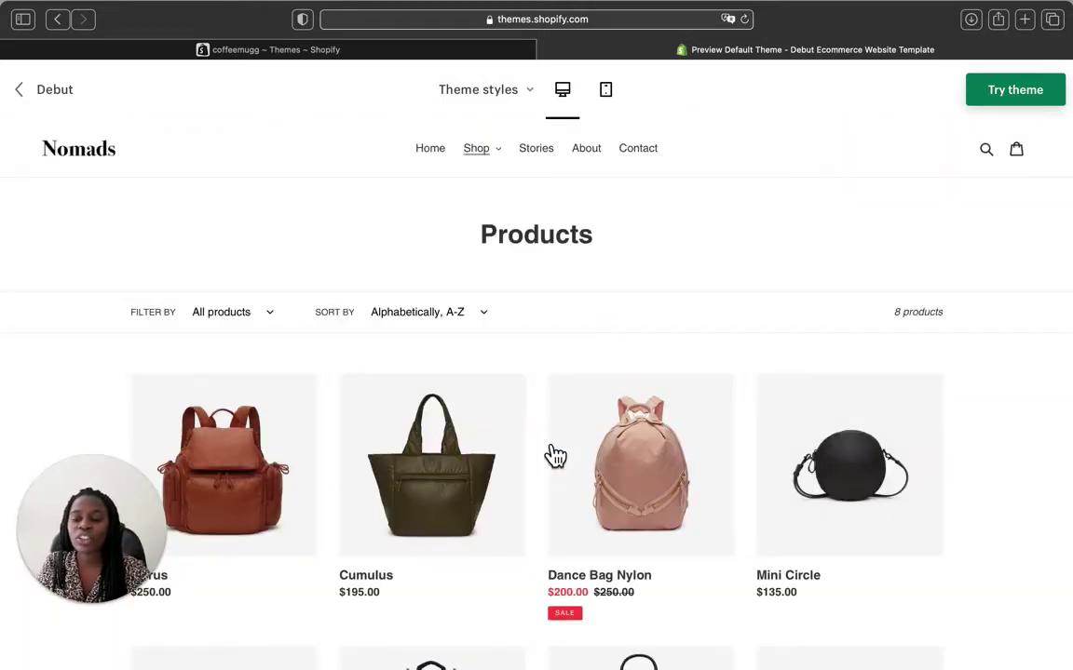
{"action": "scroll", "coordinate": [554, 455], "scroll_direction": "down", "scroll_amount": 10}
{"action": "scroll", "coordinate": [554, 455], "scroll_direction": "up", "scroll_amount": 10}
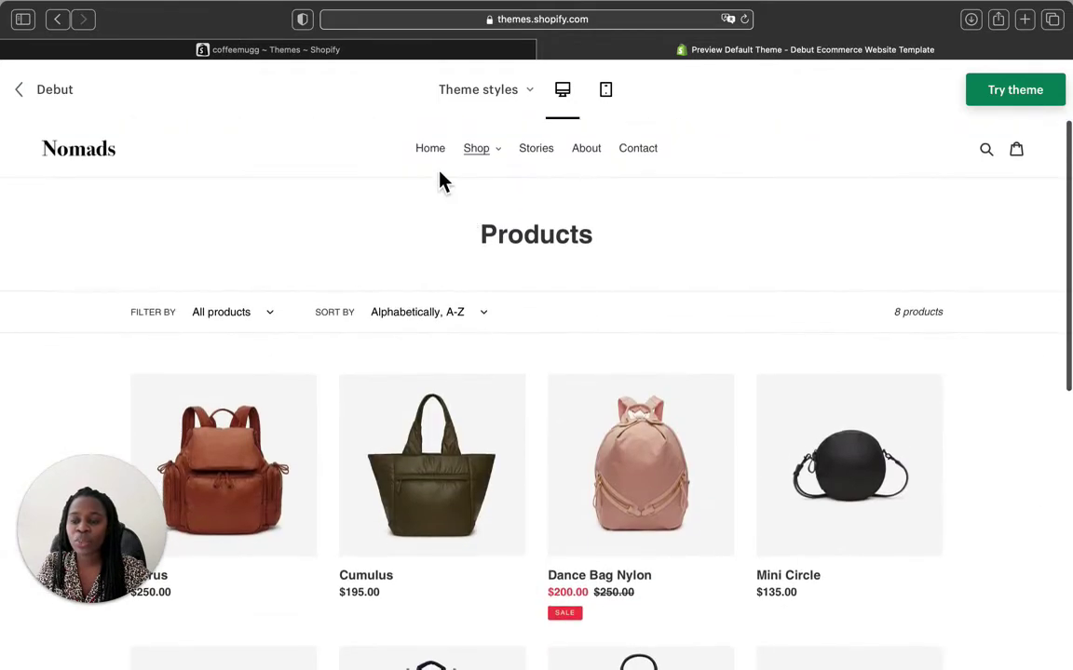
{"action": "left_click", "coordinate": [433, 154]}
{"action": "scroll", "coordinate": [505, 547], "scroll_direction": "down", "scroll_amount": 6}
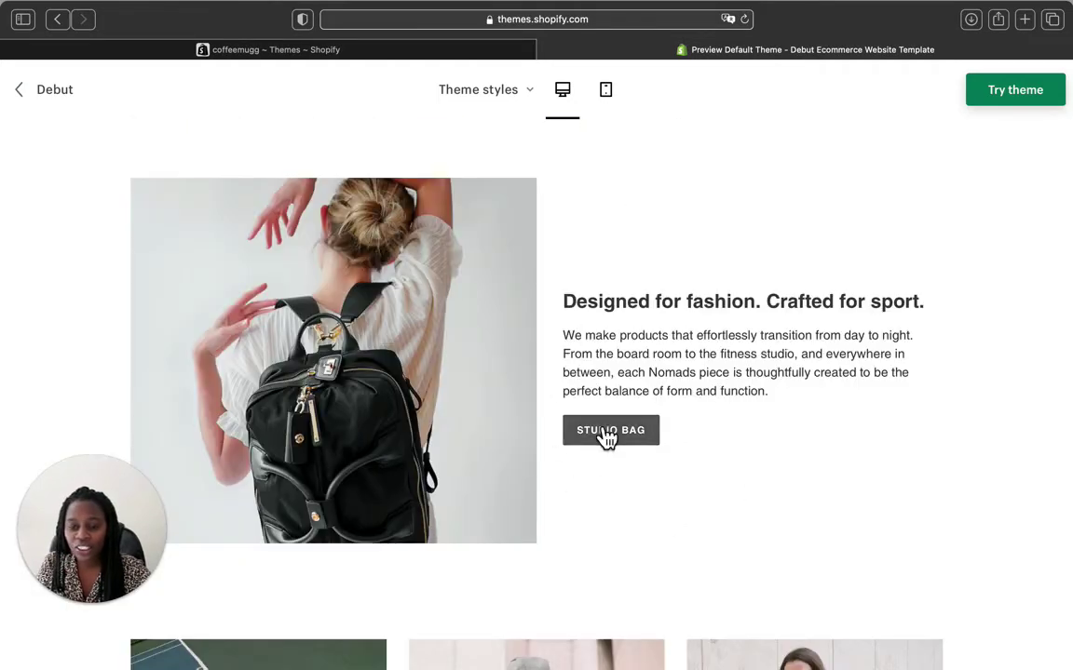
{"action": "scroll", "coordinate": [548, 437], "scroll_direction": "down", "scroll_amount": 3}
{"action": "scroll", "coordinate": [548, 438], "scroll_direction": "down", "scroll_amount": 2}
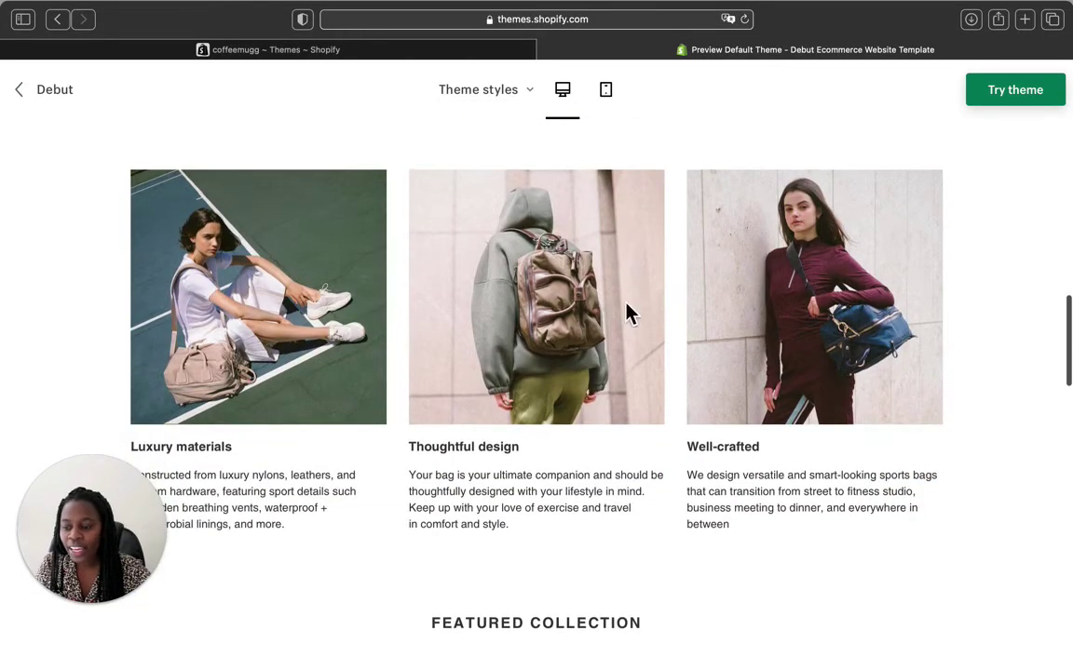
- Scroll the Nomads demo past testimonials and the bag gallery to the quick-links and newsletter footer
{"action": "scroll", "coordinate": [822, 496], "scroll_direction": "down", "scroll_amount": 2}
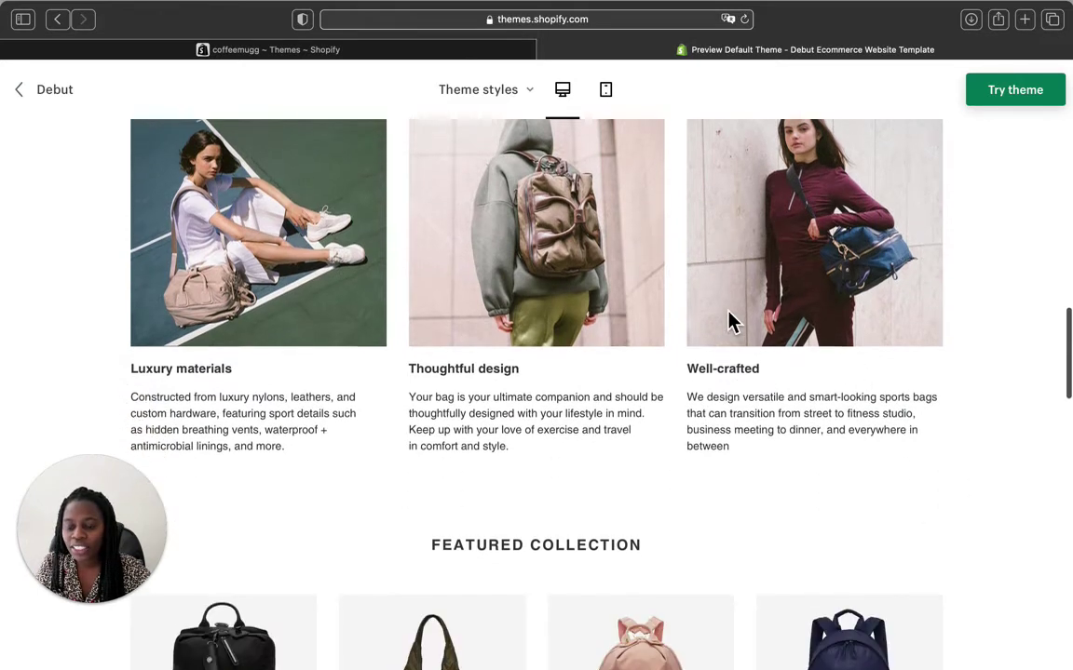
{"action": "scroll", "coordinate": [410, 381], "scroll_direction": "up", "scroll_amount": 2}
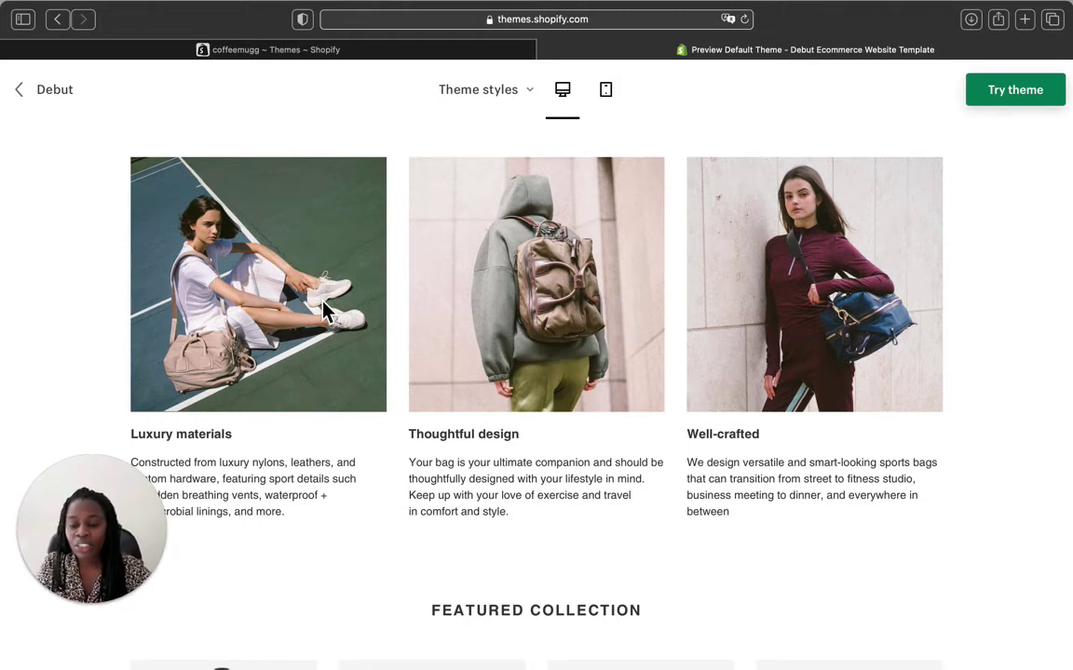
{"action": "scroll", "coordinate": [326, 311], "scroll_direction": "down", "scroll_amount": 1}
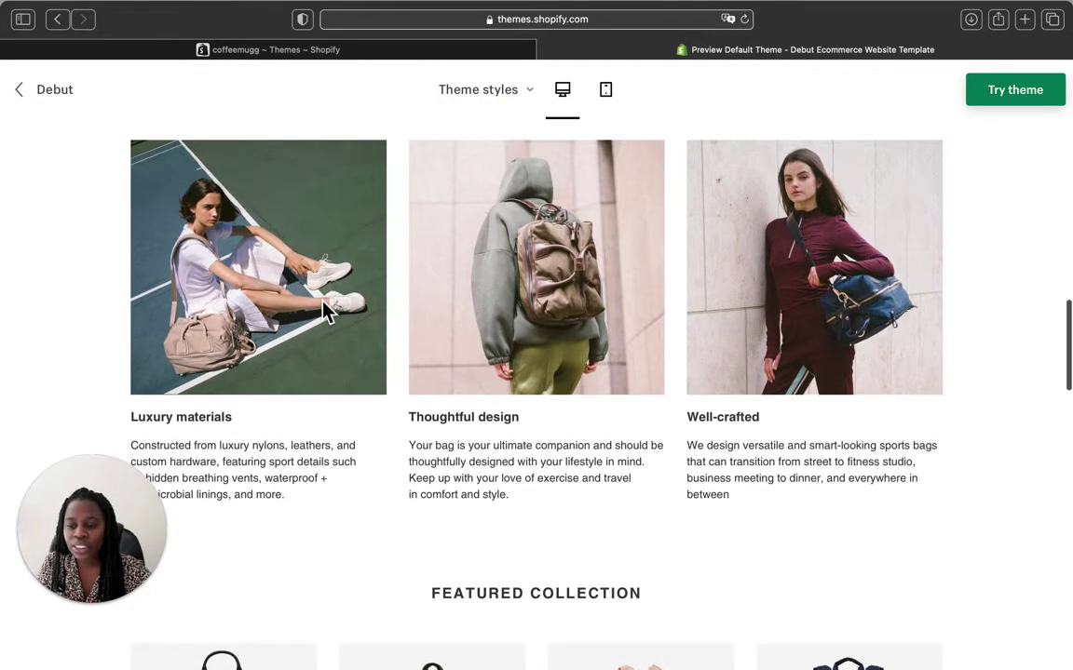
{"action": "scroll", "coordinate": [326, 312], "scroll_direction": "up", "scroll_amount": 3}
{"action": "scroll", "coordinate": [325, 312], "scroll_direction": "down", "scroll_amount": 6}
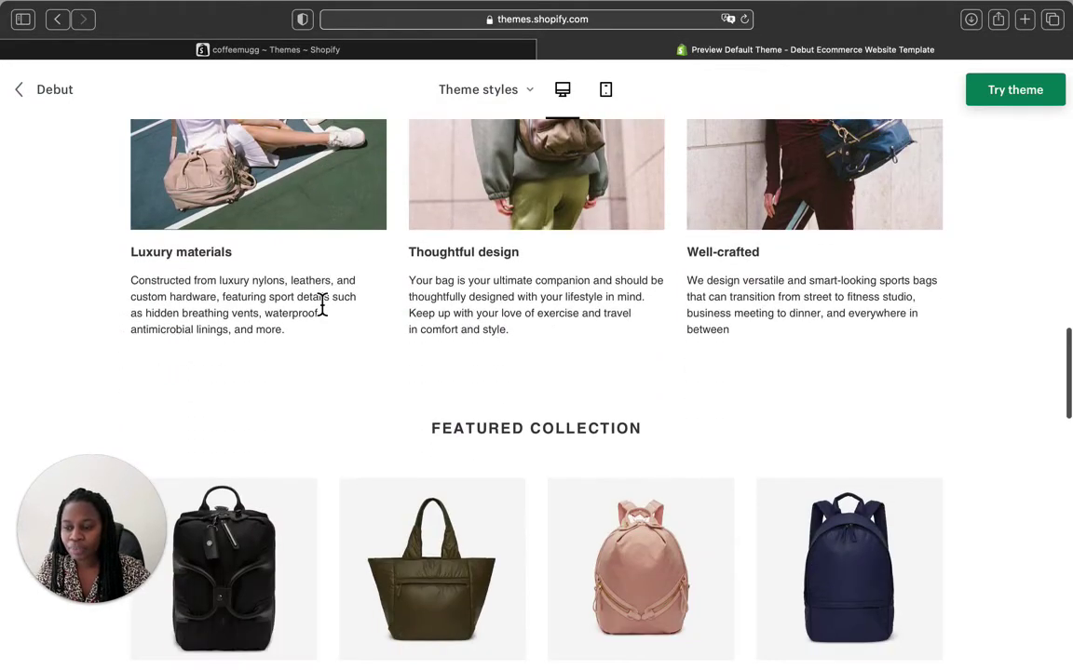
{"action": "scroll", "coordinate": [322, 304], "scroll_direction": "down", "scroll_amount": 8}
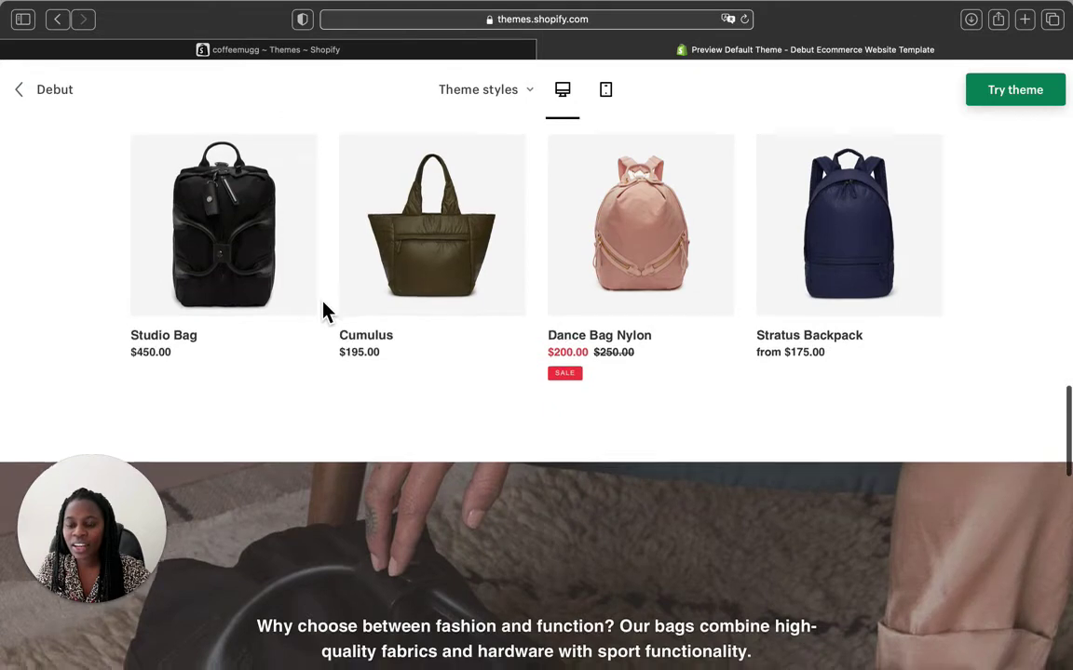
{"action": "scroll", "coordinate": [323, 311], "scroll_direction": "down", "scroll_amount": 8}
{"action": "scroll", "coordinate": [323, 307], "scroll_direction": "up", "scroll_amount": 3}
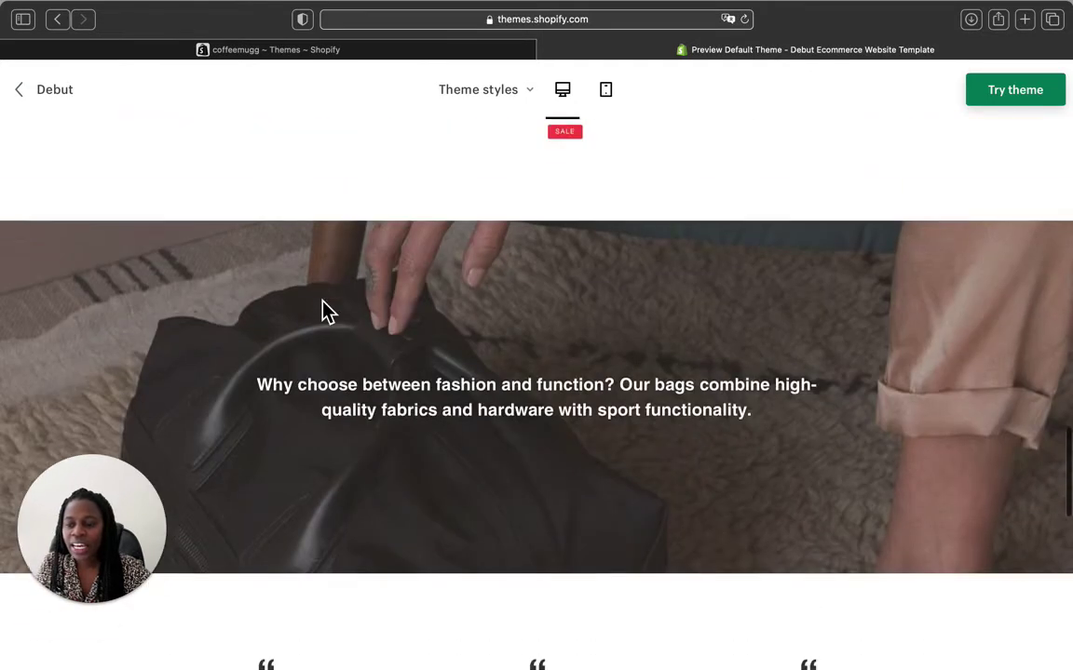
{"action": "scroll", "coordinate": [326, 312], "scroll_direction": "up", "scroll_amount": 1}
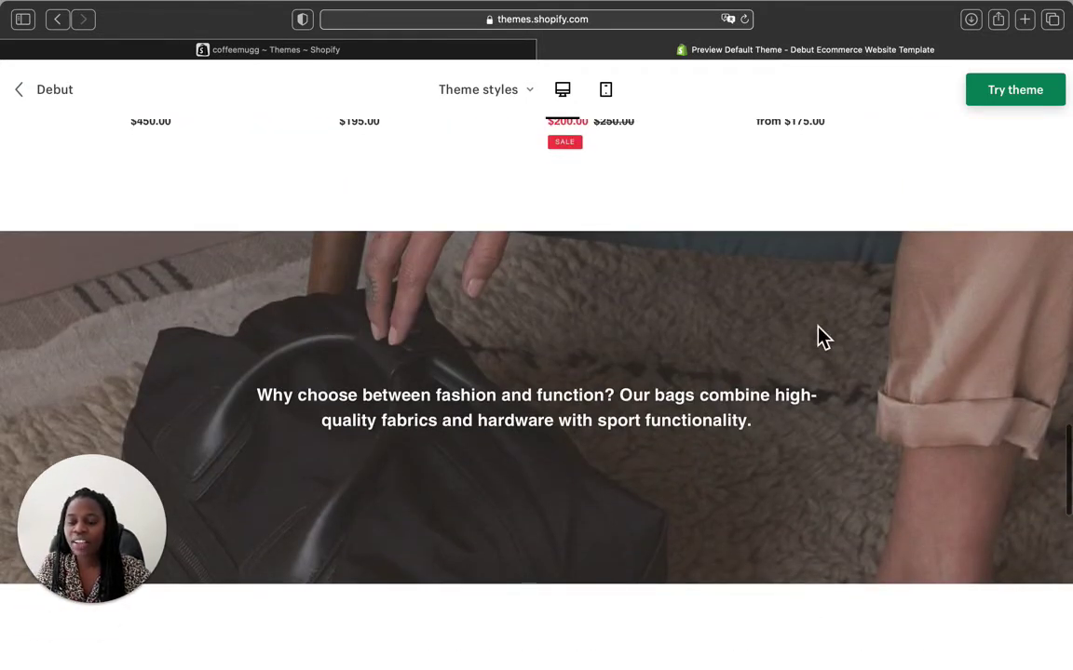
{"action": "scroll", "coordinate": [755, 363], "scroll_direction": "down", "scroll_amount": 2}
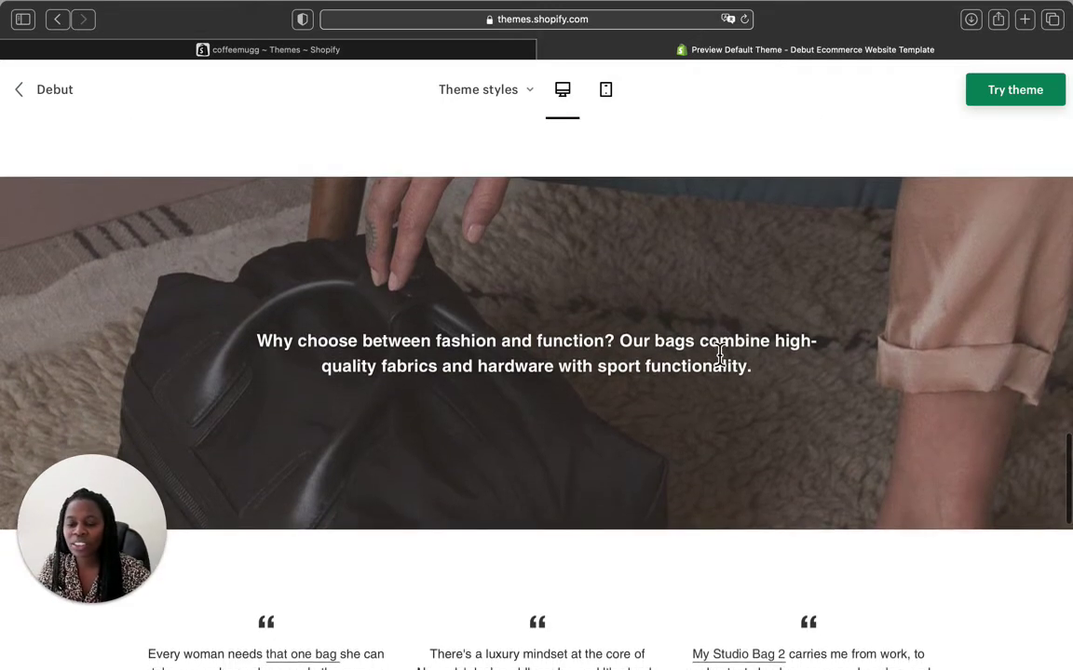
{"action": "scroll", "coordinate": [720, 353], "scroll_direction": "down", "scroll_amount": 10}
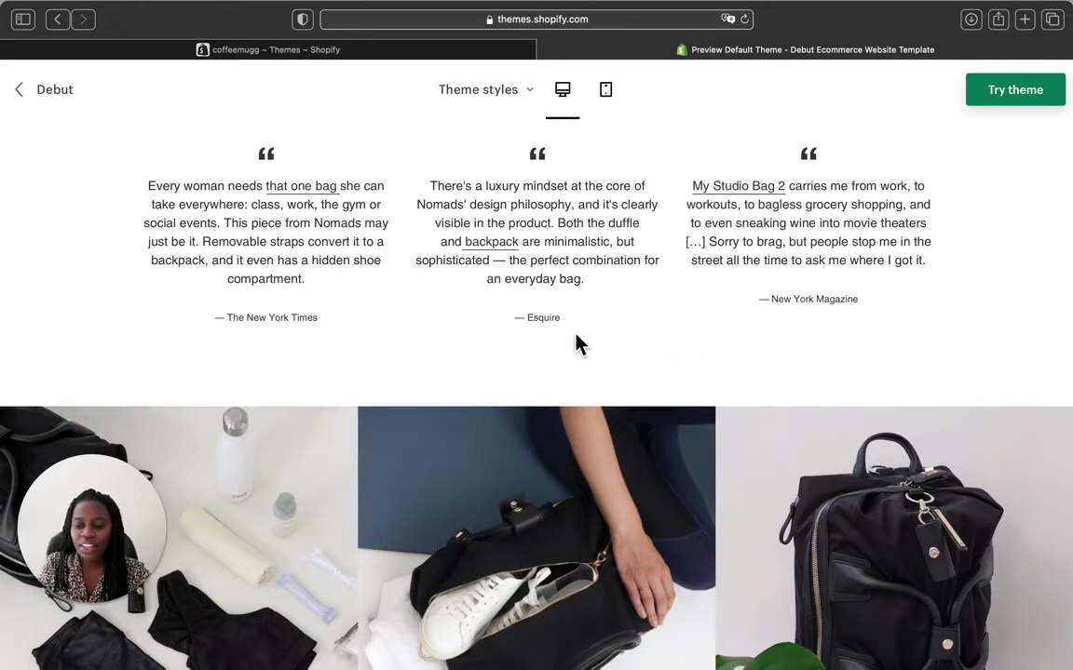
{"action": "scroll", "coordinate": [577, 345], "scroll_direction": "up", "scroll_amount": 2}
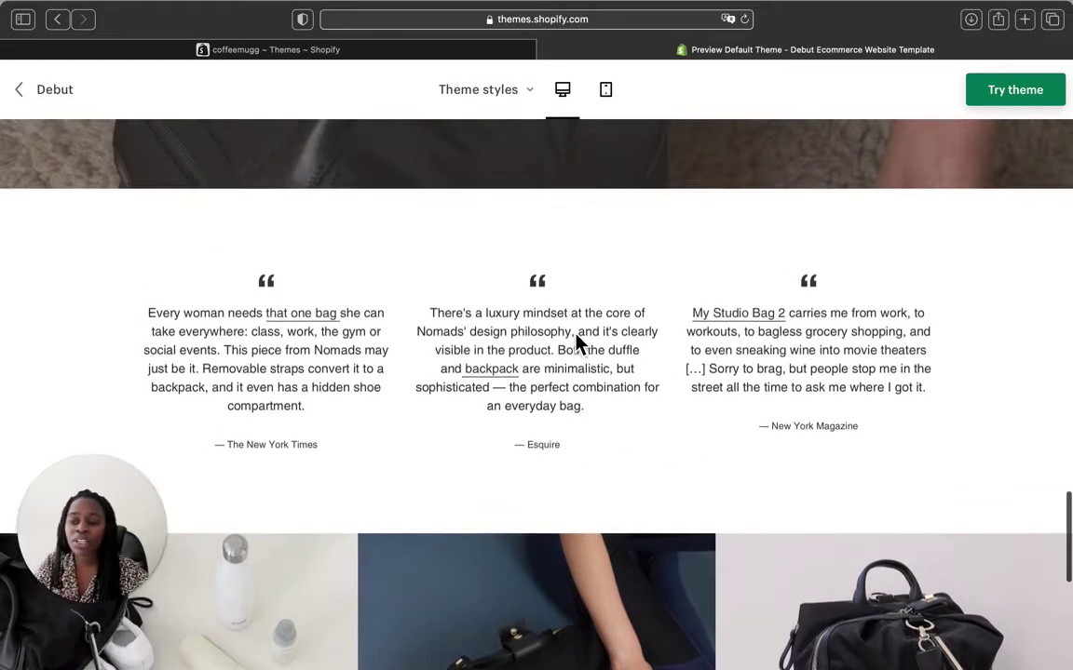
{"action": "scroll", "coordinate": [578, 345], "scroll_direction": "down", "scroll_amount": 1}
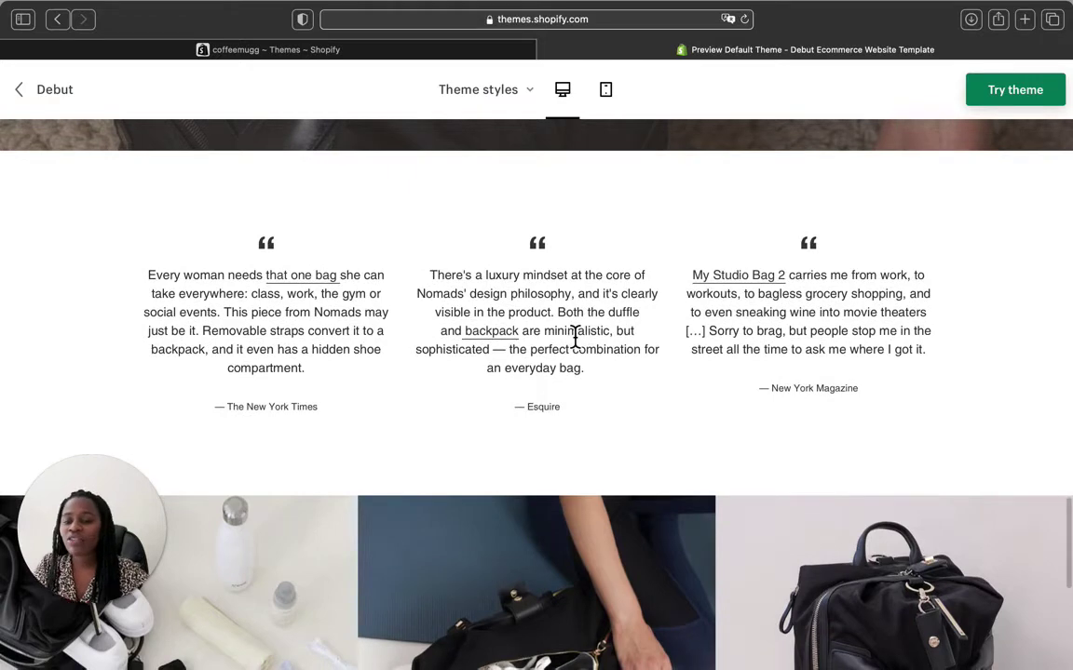
{"action": "scroll", "coordinate": [574, 337], "scroll_direction": "down", "scroll_amount": 1}
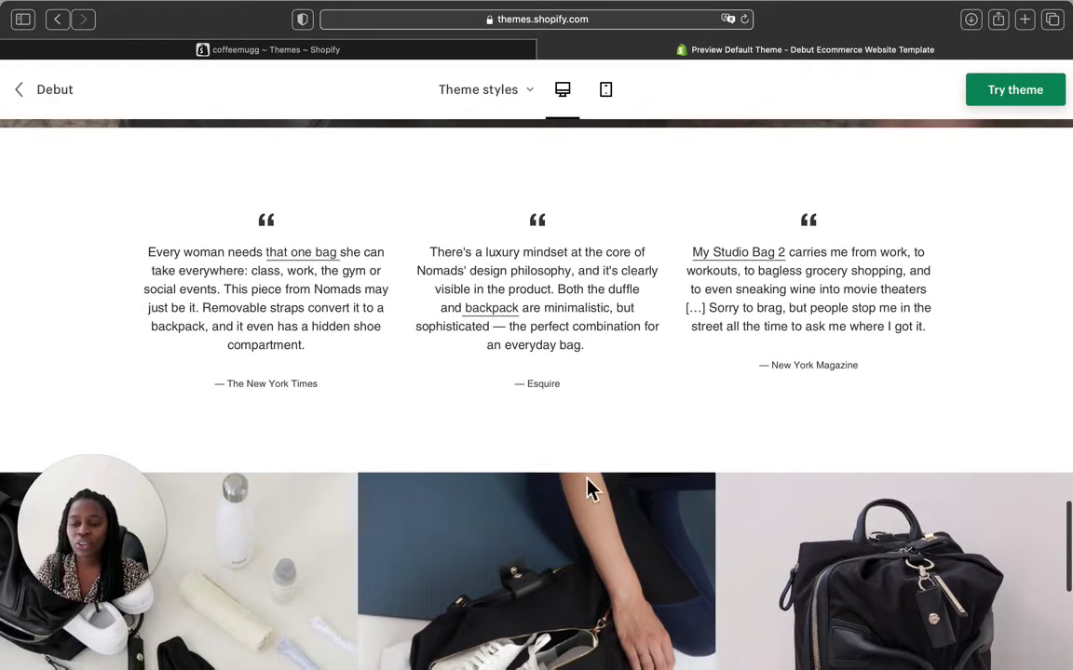
{"action": "scroll", "coordinate": [586, 480], "scroll_direction": "down", "scroll_amount": 1}
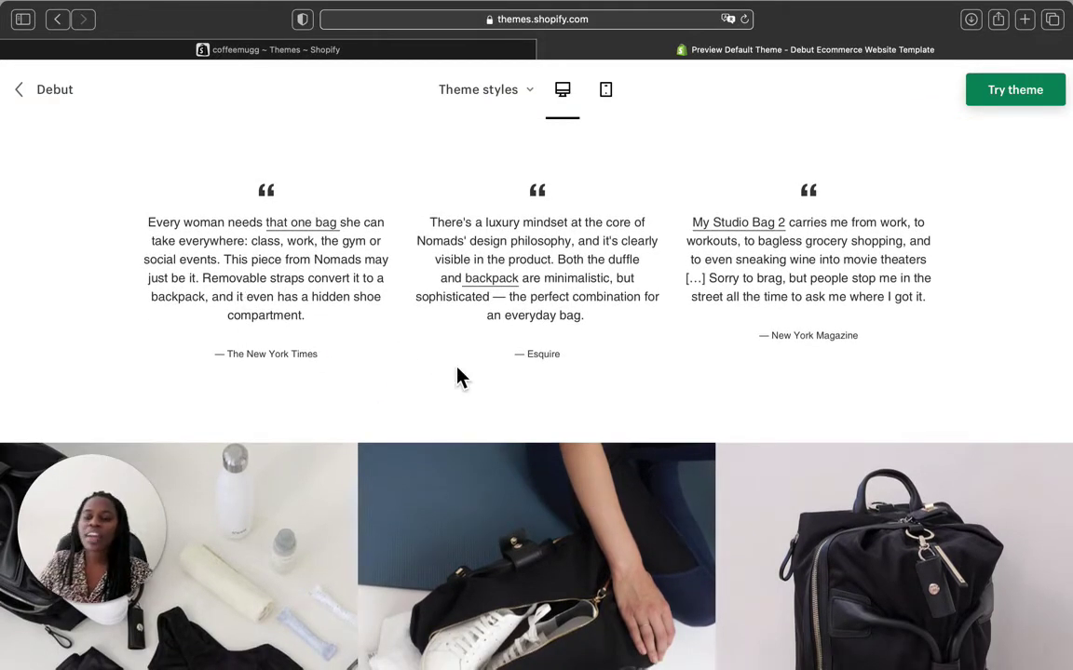
{"action": "scroll", "coordinate": [458, 376], "scroll_direction": "down", "scroll_amount": 2}
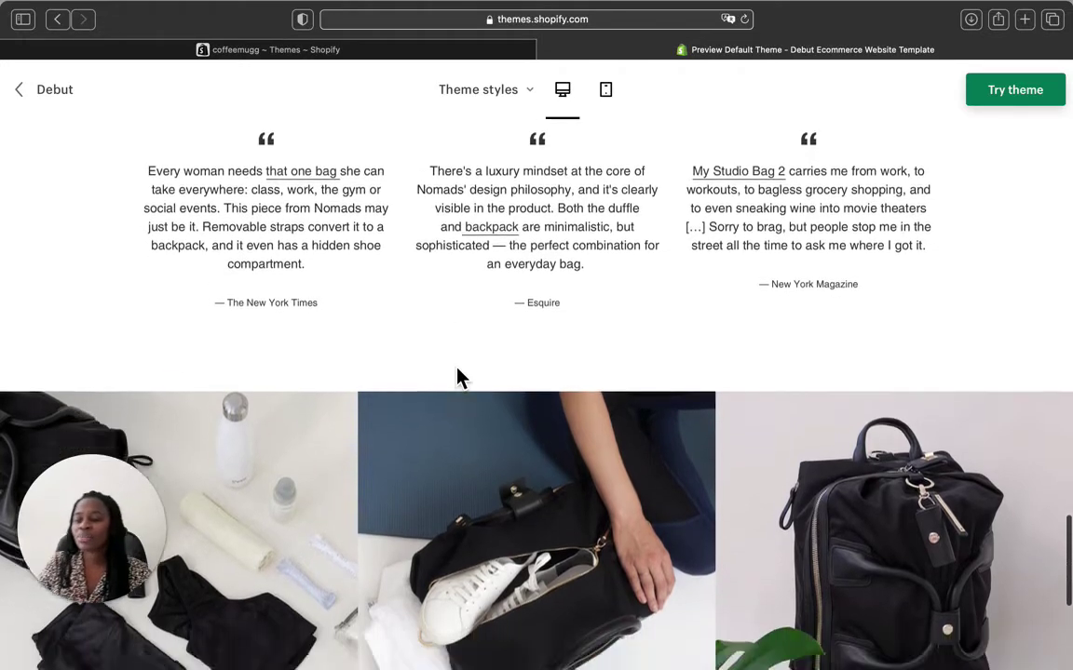
{"action": "scroll", "coordinate": [458, 376], "scroll_direction": "down", "scroll_amount": 10}
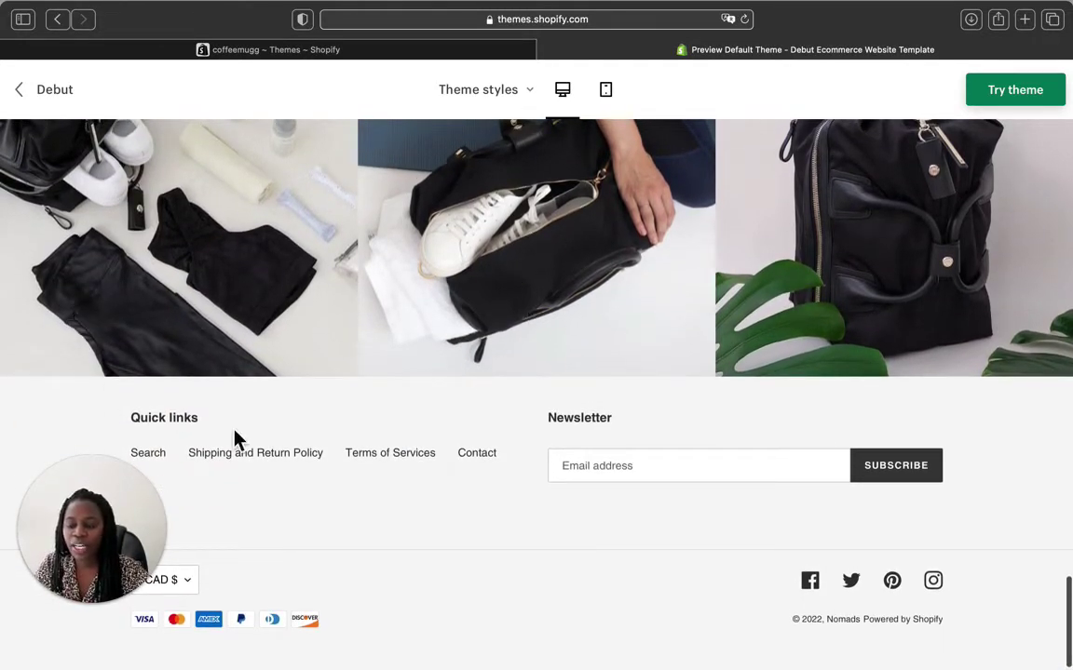
{"action": "scroll", "coordinate": [299, 540], "scroll_direction": "up", "scroll_amount": 1}
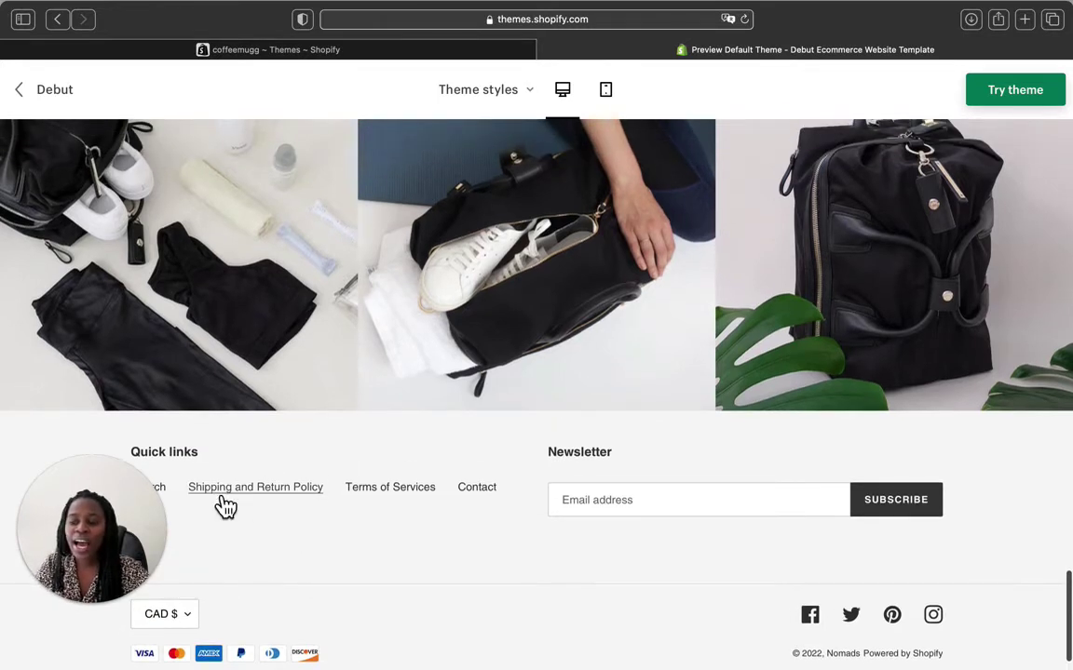
{"action": "scroll", "coordinate": [265, 470], "scroll_direction": "down", "scroll_amount": 1}
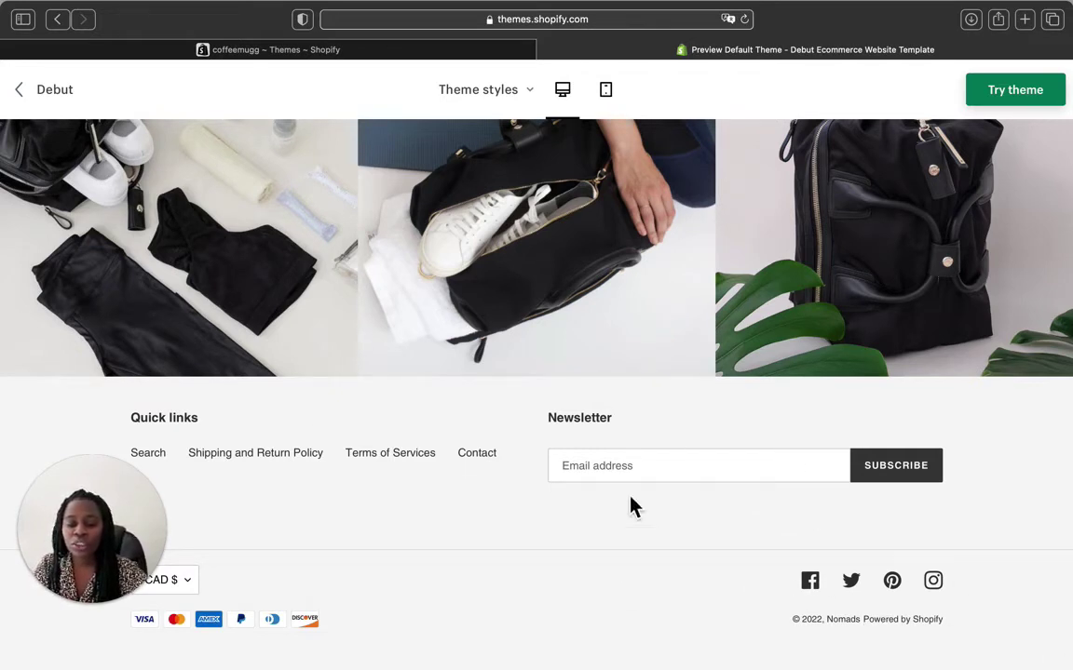
{"action": "left_click_drag", "start_coordinate": [113, 527], "coordinate": [762, 599]}
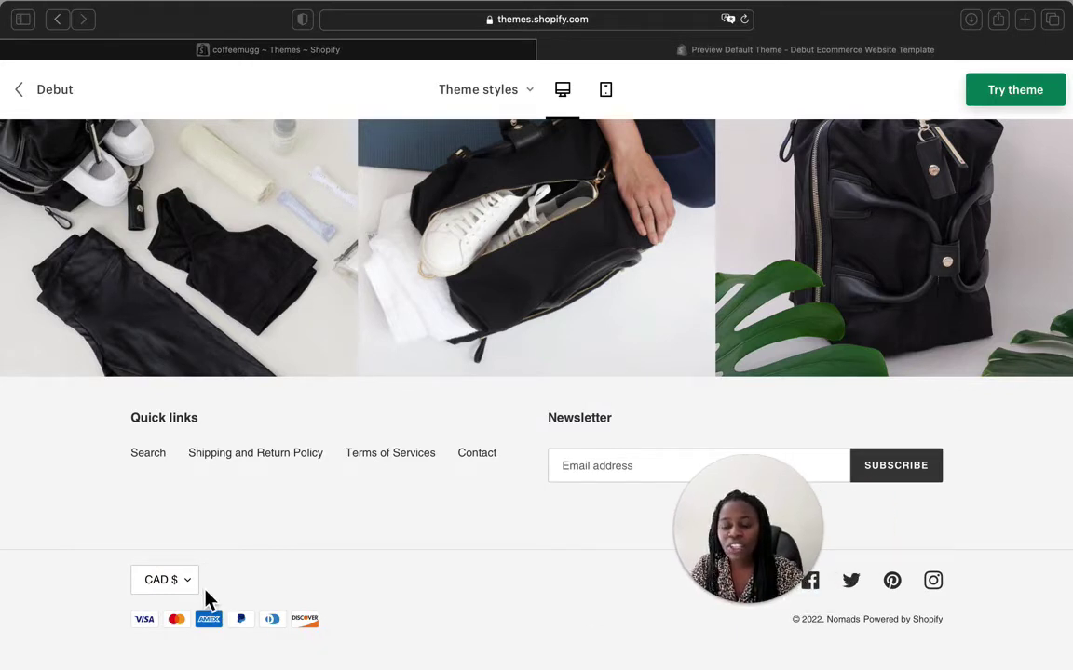
{"action": "left_click", "coordinate": [195, 589]}
{"action": "left_click", "coordinate": [197, 586]}
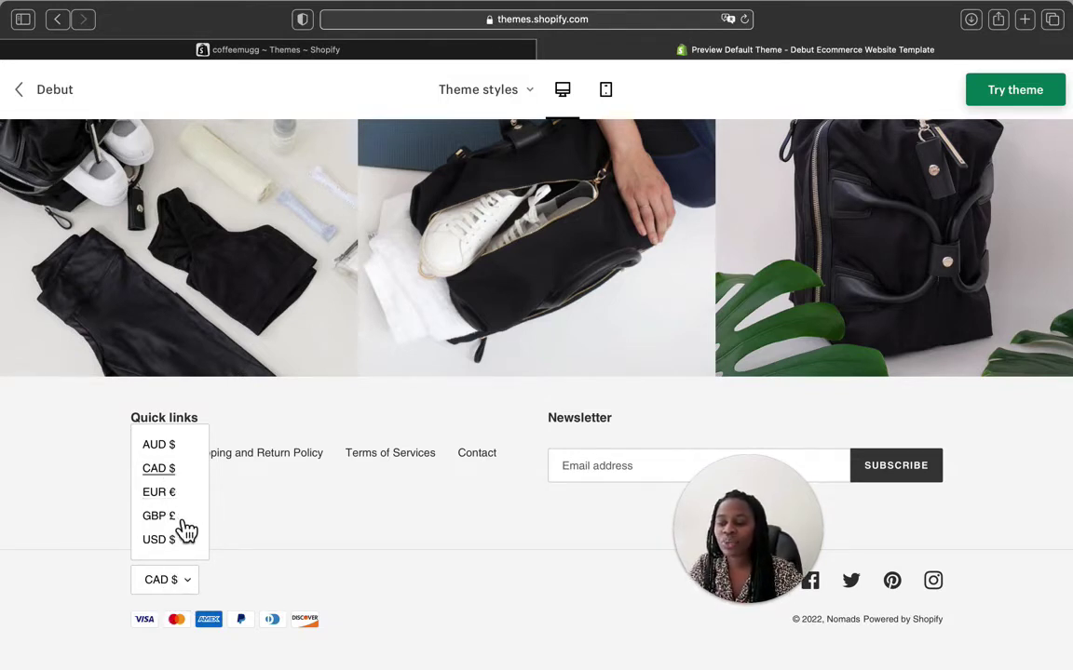
{"action": "left_click", "coordinate": [235, 522]}
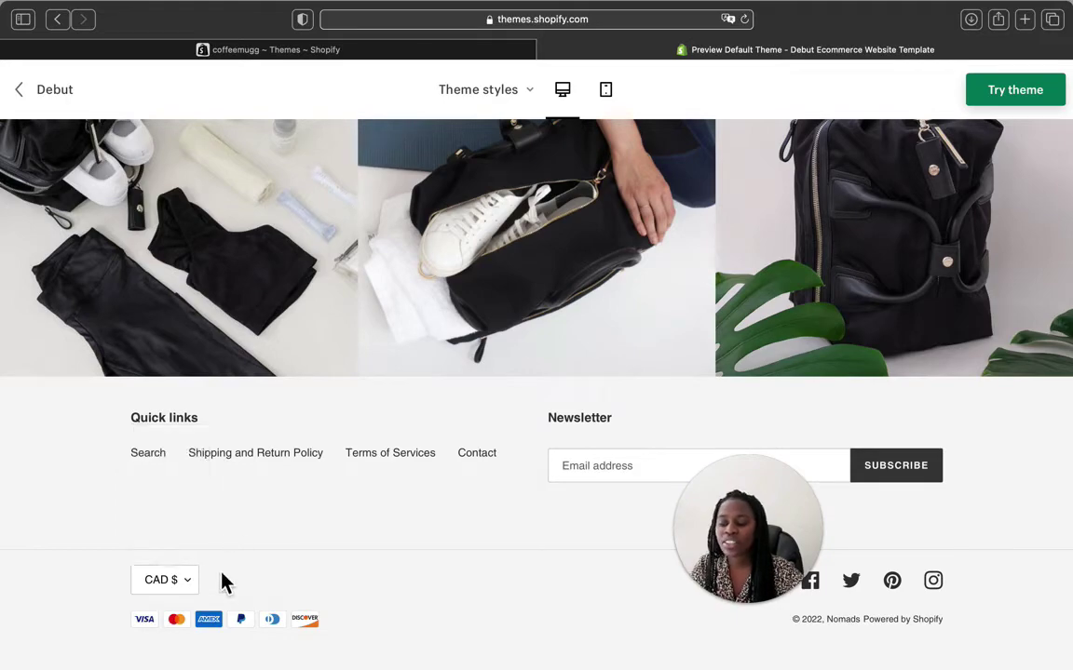
{"action": "left_click_drag", "start_coordinate": [718, 611], "coordinate": [84, 579]}
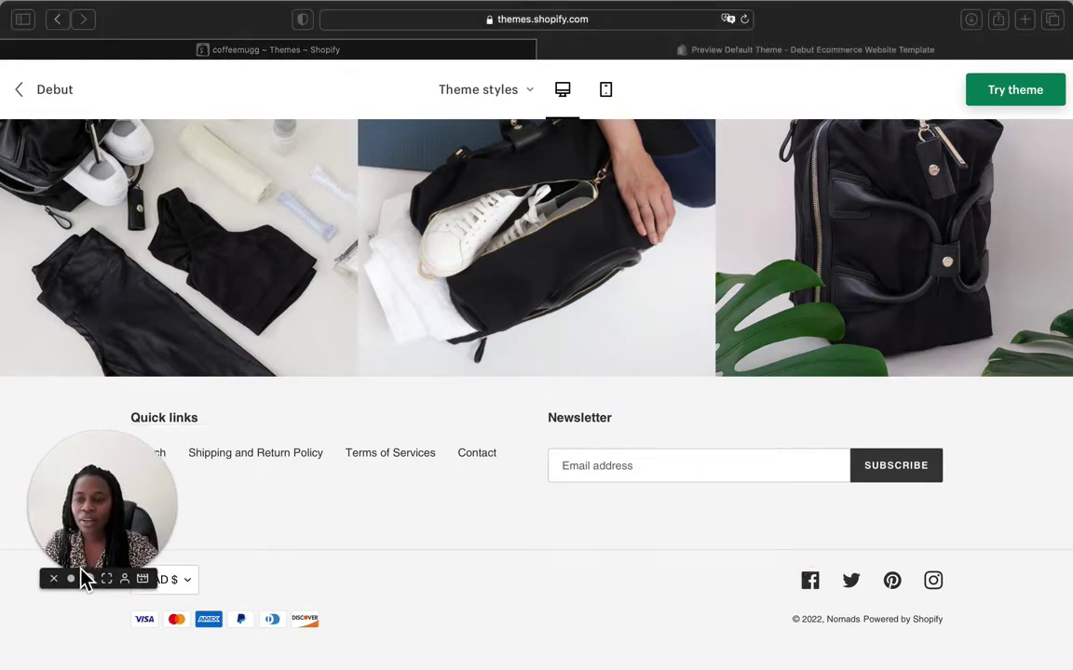
{"action": "scroll", "coordinate": [377, 396], "scroll_direction": "up", "scroll_amount": 20}
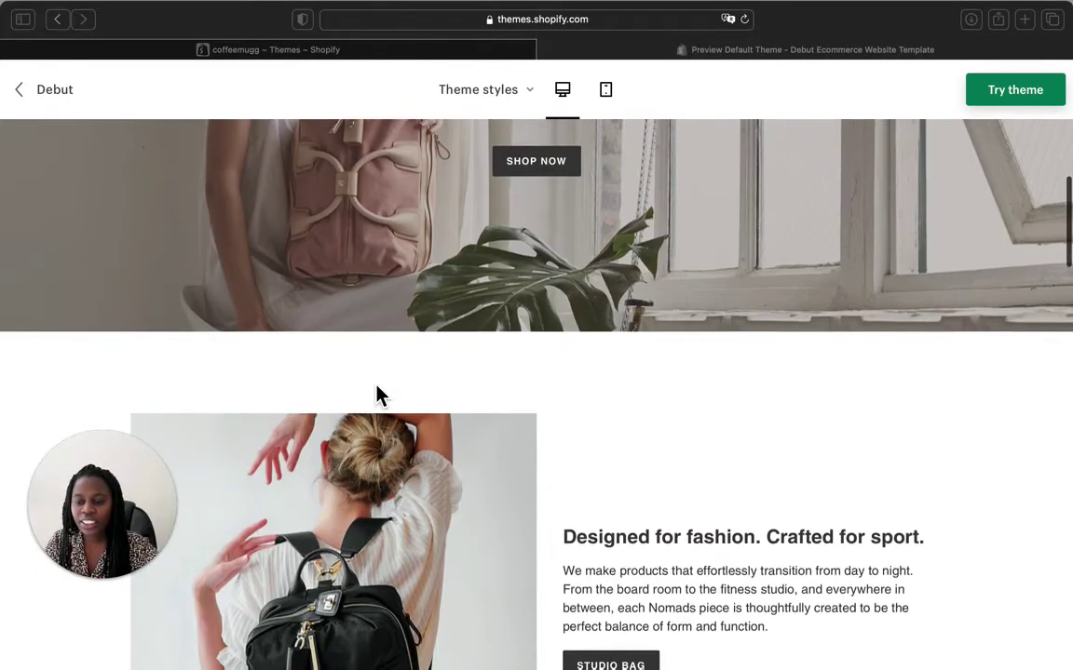
- Open the $450.00 Studio Bag product page from the Nomads demo's Featured collection
{"action": "scroll", "coordinate": [377, 395], "scroll_direction": "up", "scroll_amount": 4}
{"action": "scroll", "coordinate": [377, 396], "scroll_direction": "down", "scroll_amount": 10}
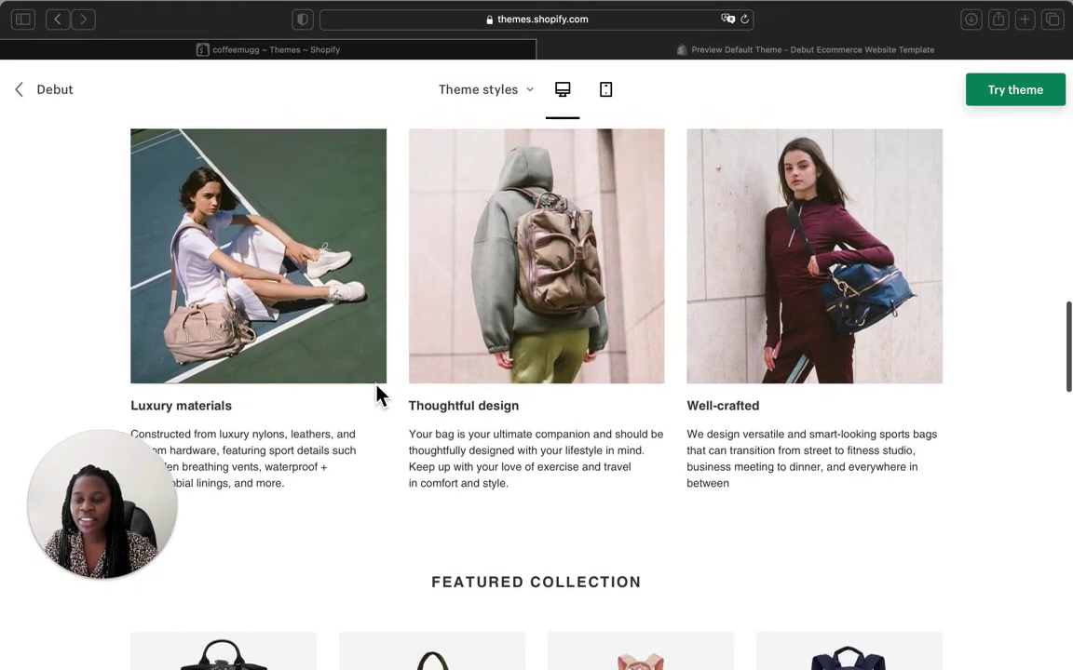
{"action": "scroll", "coordinate": [377, 395], "scroll_direction": "up", "scroll_amount": 1}
{"action": "left_click", "coordinate": [264, 239]}
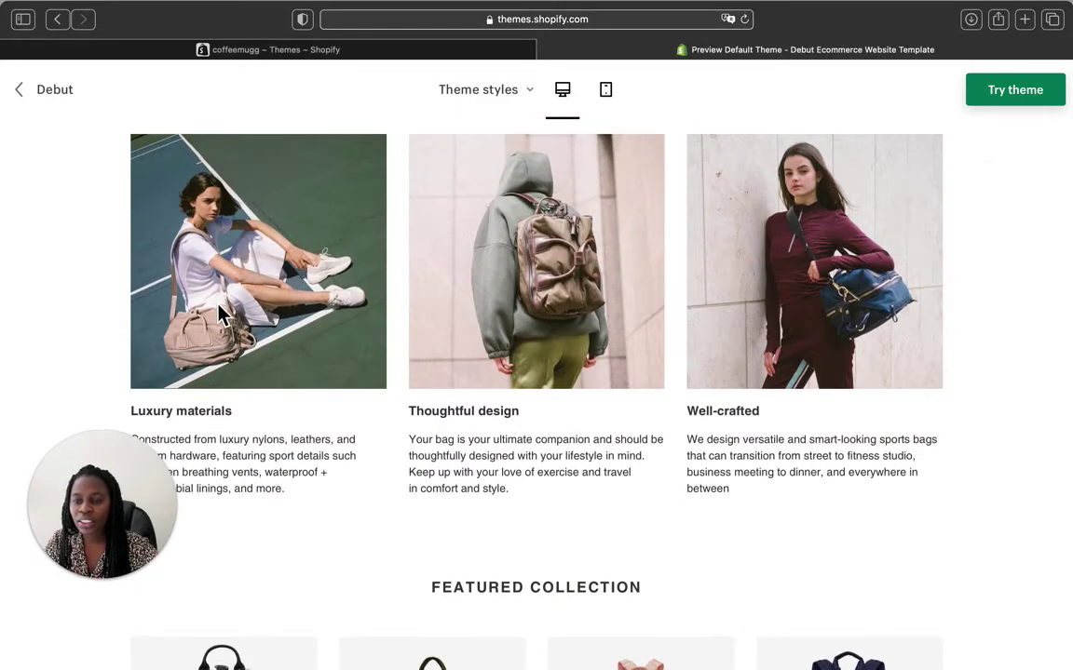
{"action": "left_click_drag", "start_coordinate": [161, 486], "coordinate": [156, 510]}
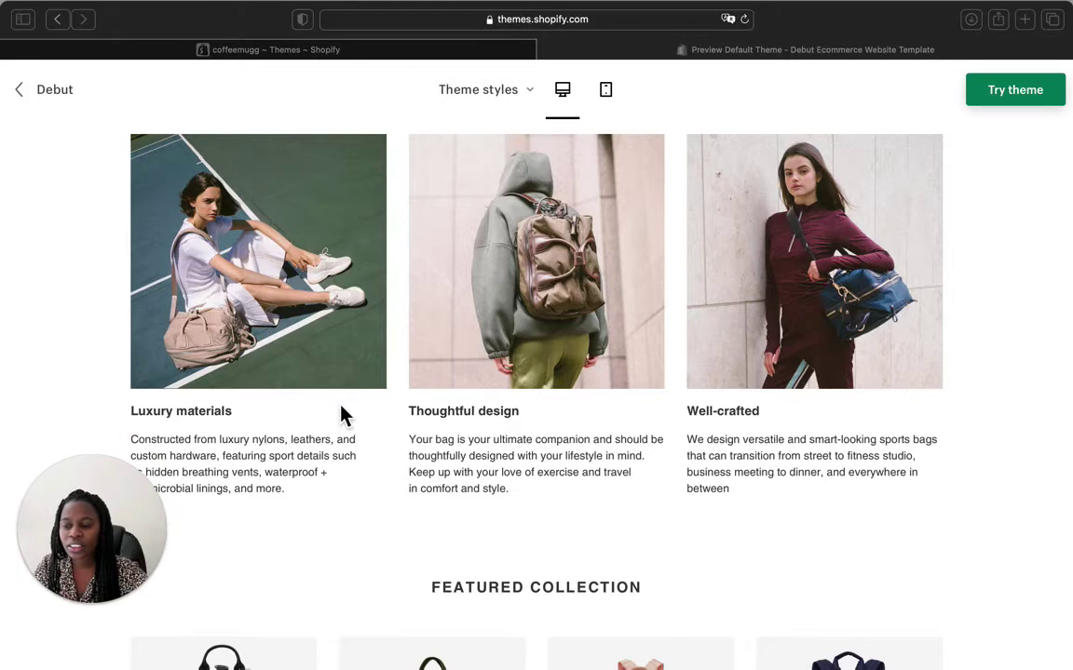
{"action": "scroll", "coordinate": [342, 413], "scroll_direction": "down", "scroll_amount": 5}
{"action": "left_click", "coordinate": [277, 326]}
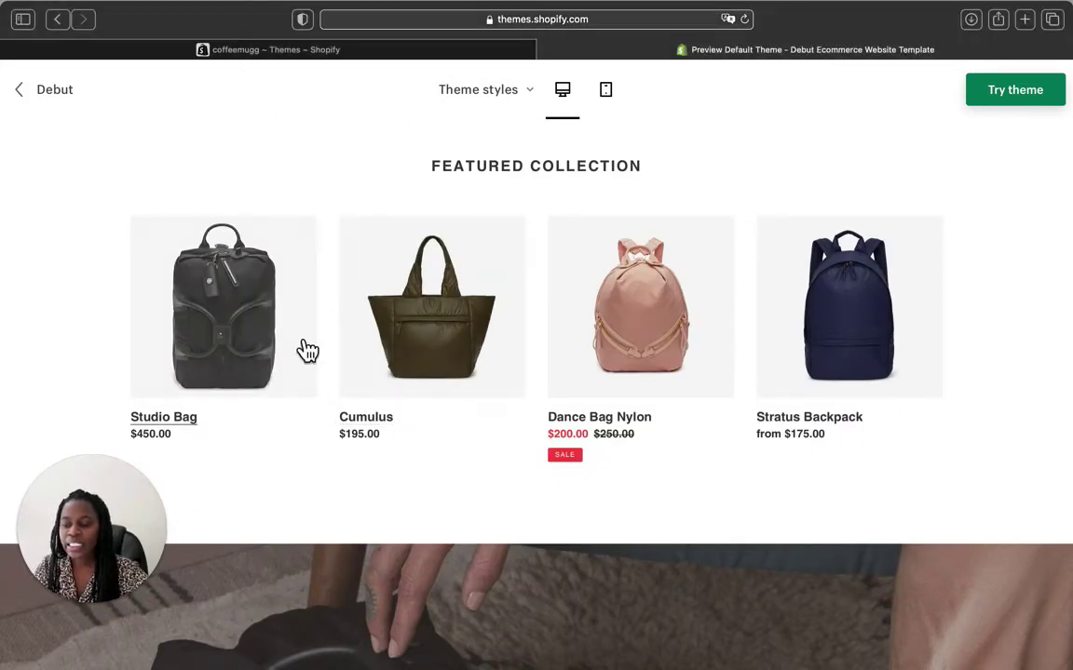
{"action": "left_click", "coordinate": [197, 430]}
{"action": "scroll", "coordinate": [402, 398], "scroll_direction": "down", "scroll_amount": 2}
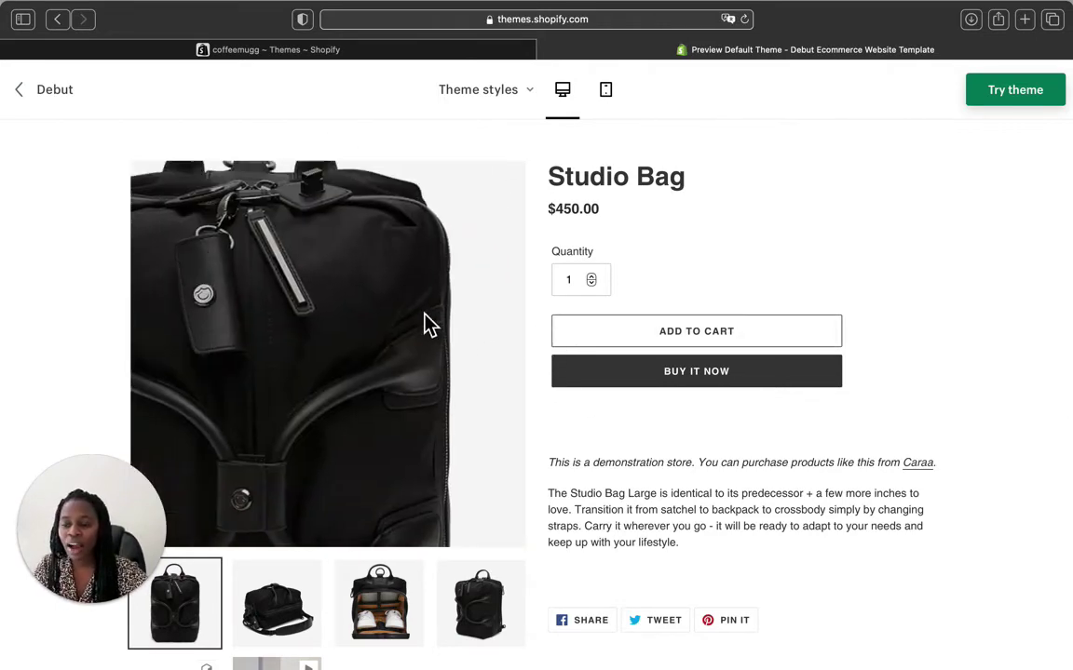
- Click through the Studio Bag's product photos, including the duffel and open-bag-with-shoes views
{"action": "left_click", "coordinate": [278, 629]}
{"action": "left_click", "coordinate": [378, 604]}
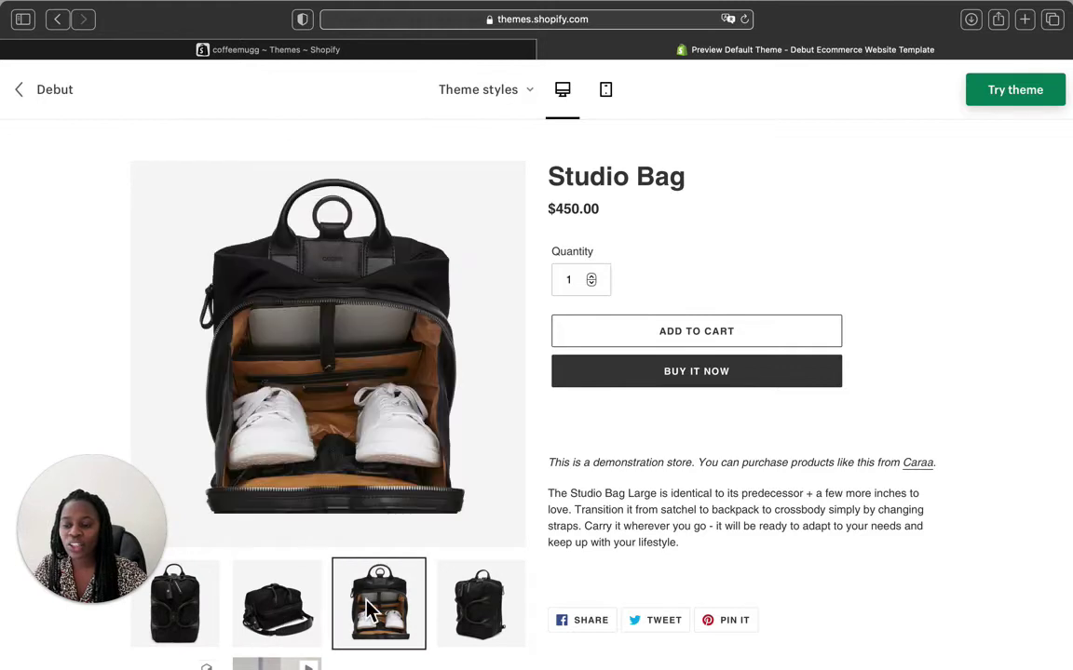
{"action": "scroll", "coordinate": [429, 610], "scroll_direction": "down", "scroll_amount": 1}
{"action": "left_click", "coordinate": [482, 568]}
{"action": "left_click", "coordinate": [195, 650]}
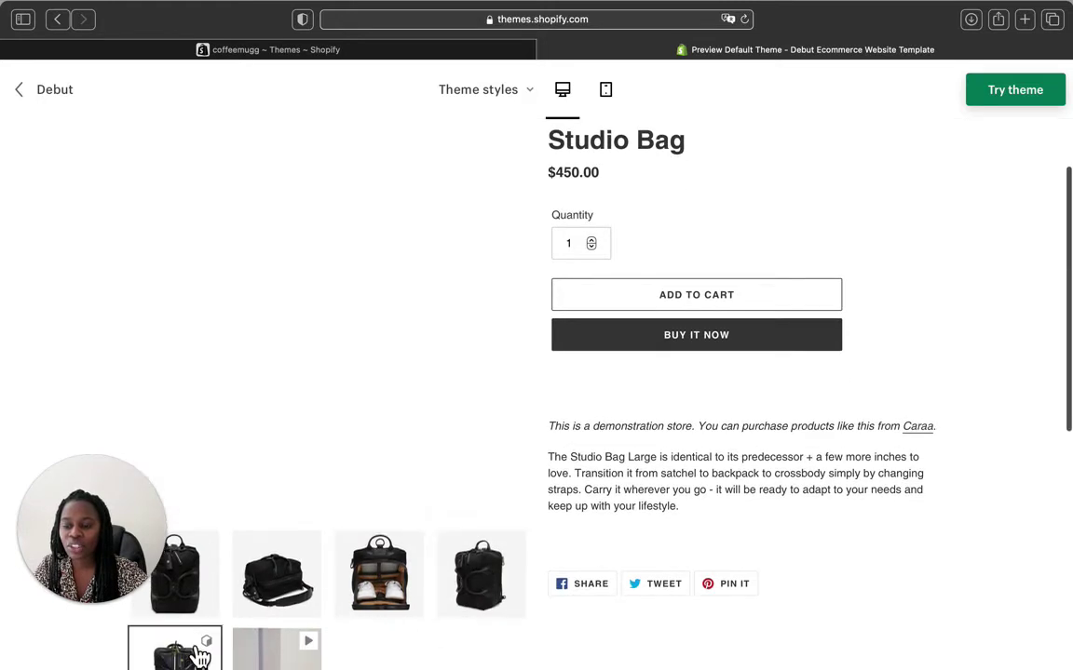
{"action": "left_click", "coordinate": [201, 603]}
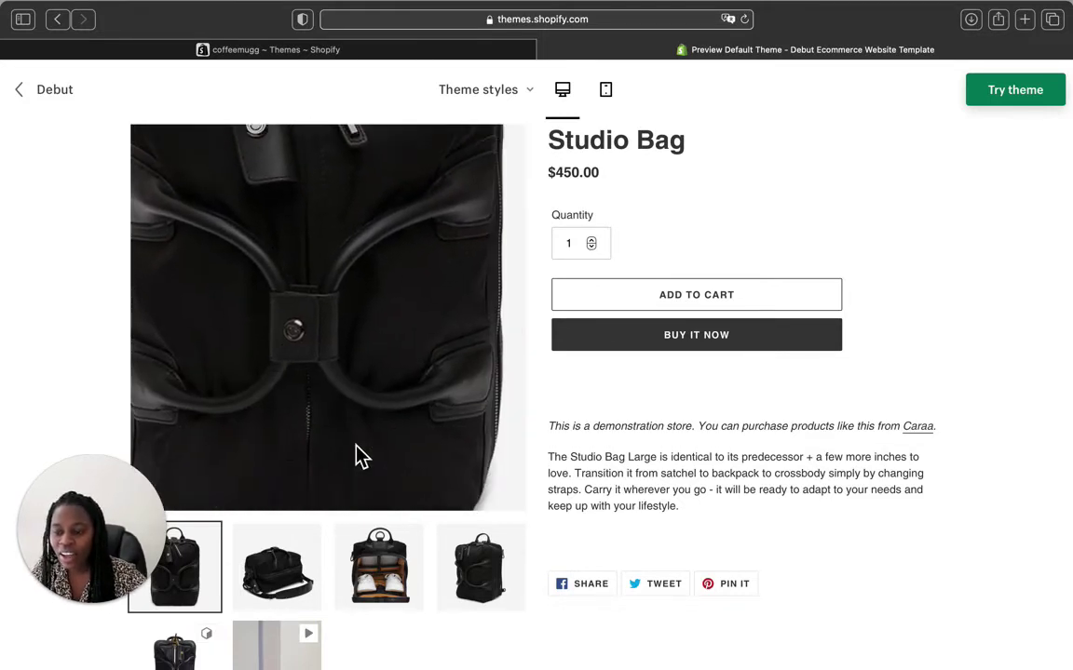
{"action": "left_click", "coordinate": [309, 558]}
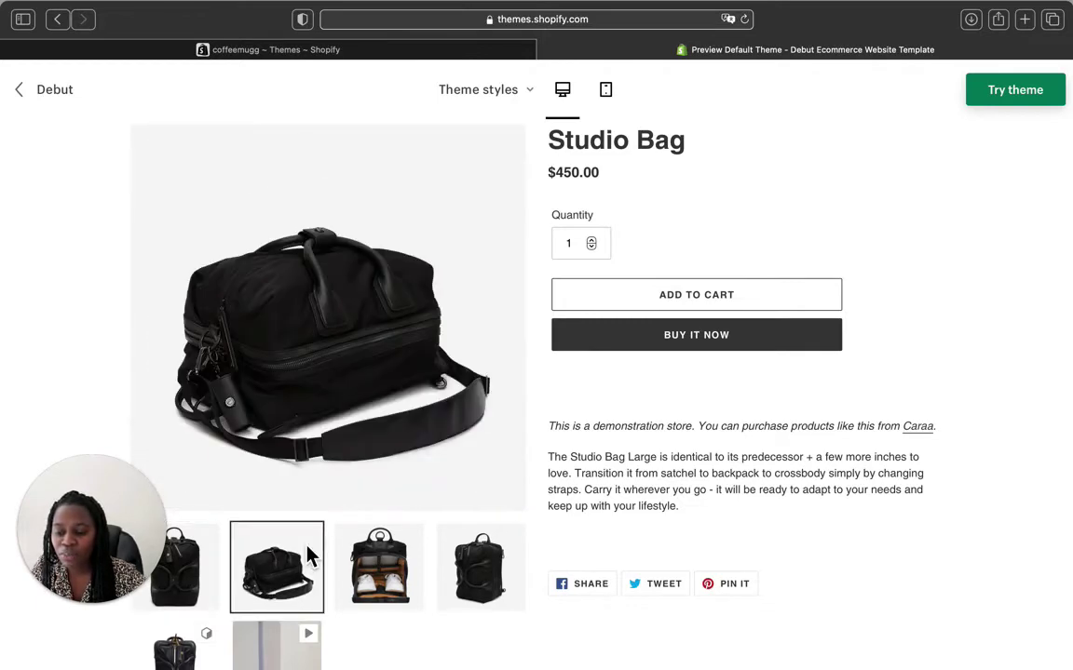
{"action": "left_click", "coordinate": [371, 559]}
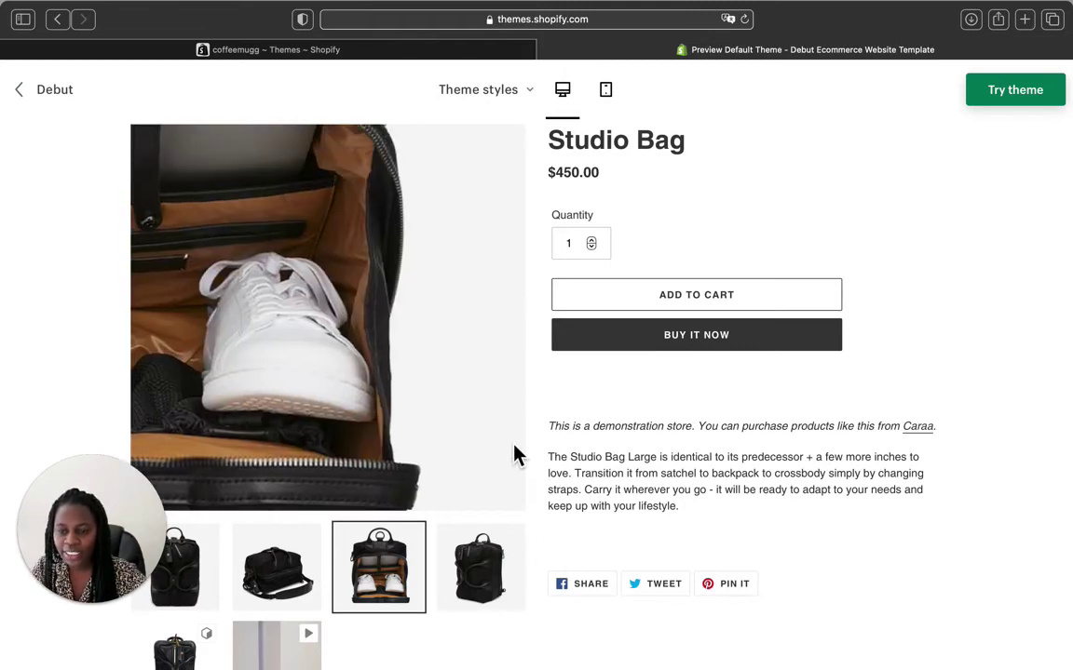
- Play the Studio Bag's product video in the main media viewer
{"action": "scroll", "coordinate": [428, 540], "scroll_direction": "down", "scroll_amount": 1}
{"action": "left_click", "coordinate": [289, 632]}
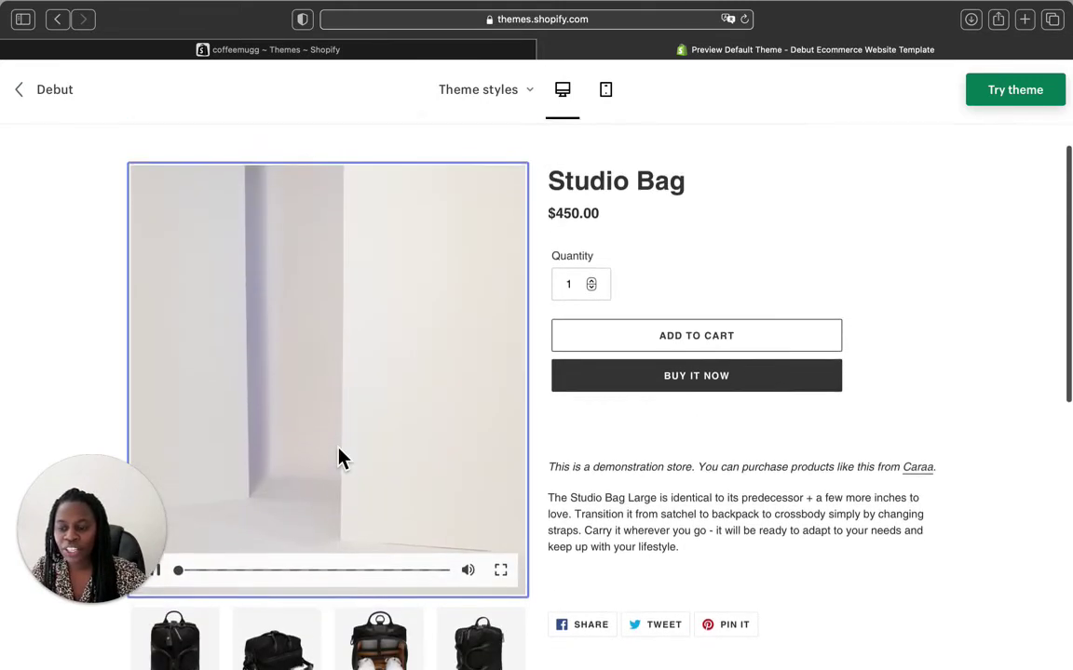
{"action": "scroll", "coordinate": [343, 455], "scroll_direction": "up", "scroll_amount": 2}
{"action": "scroll", "coordinate": [326, 504], "scroll_direction": "down", "scroll_amount": 1}
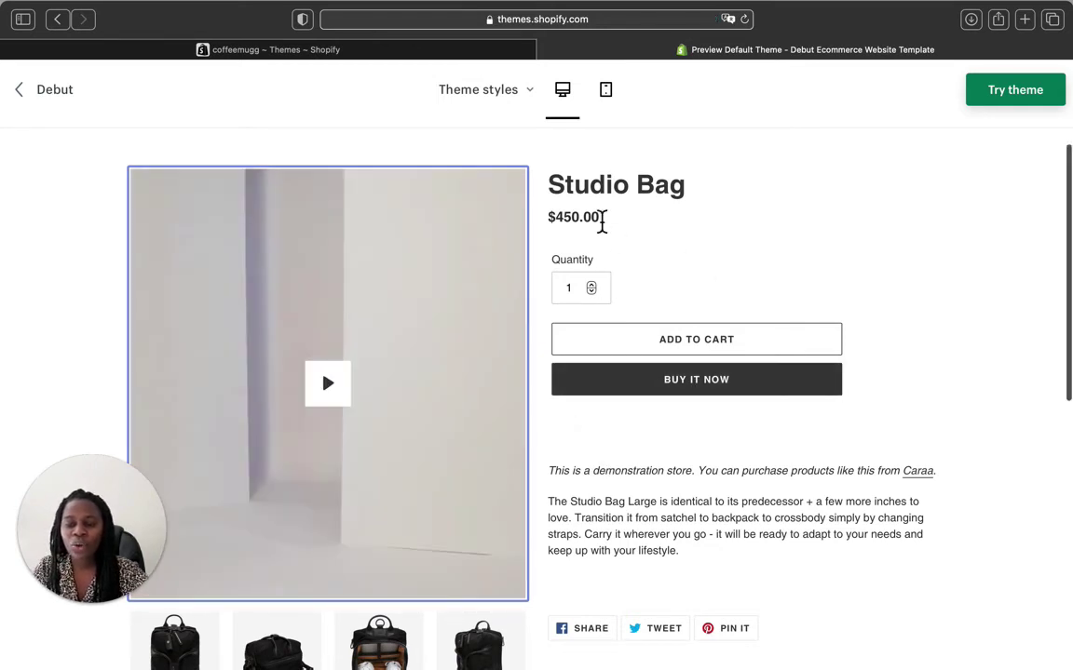
{"action": "scroll", "coordinate": [626, 204], "scroll_direction": "up", "scroll_amount": 1}
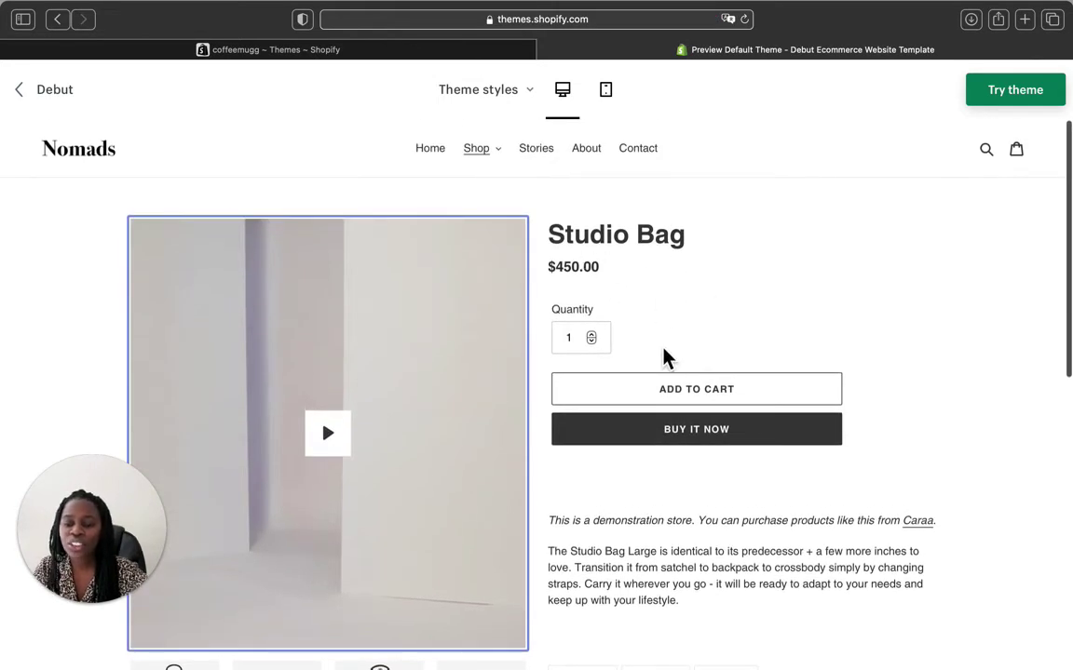
- Return from the Studio Bag page to the Nomads home page with its 'Chic handbags' banner
{"action": "left_click", "coordinate": [593, 343]}
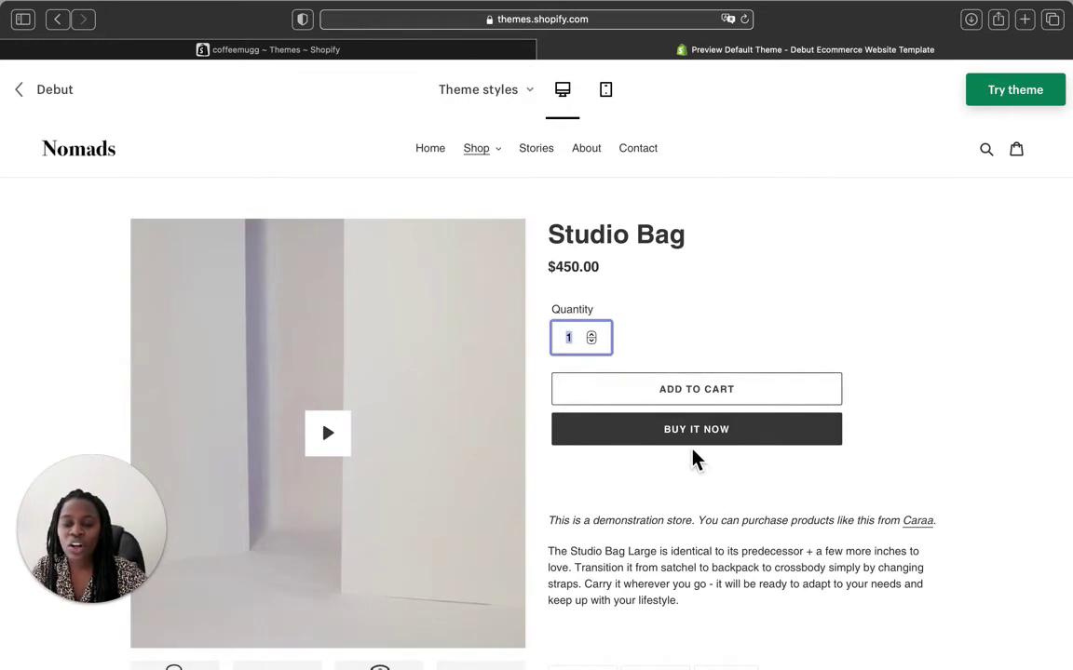
{"action": "scroll", "coordinate": [724, 442], "scroll_direction": "down", "scroll_amount": 3}
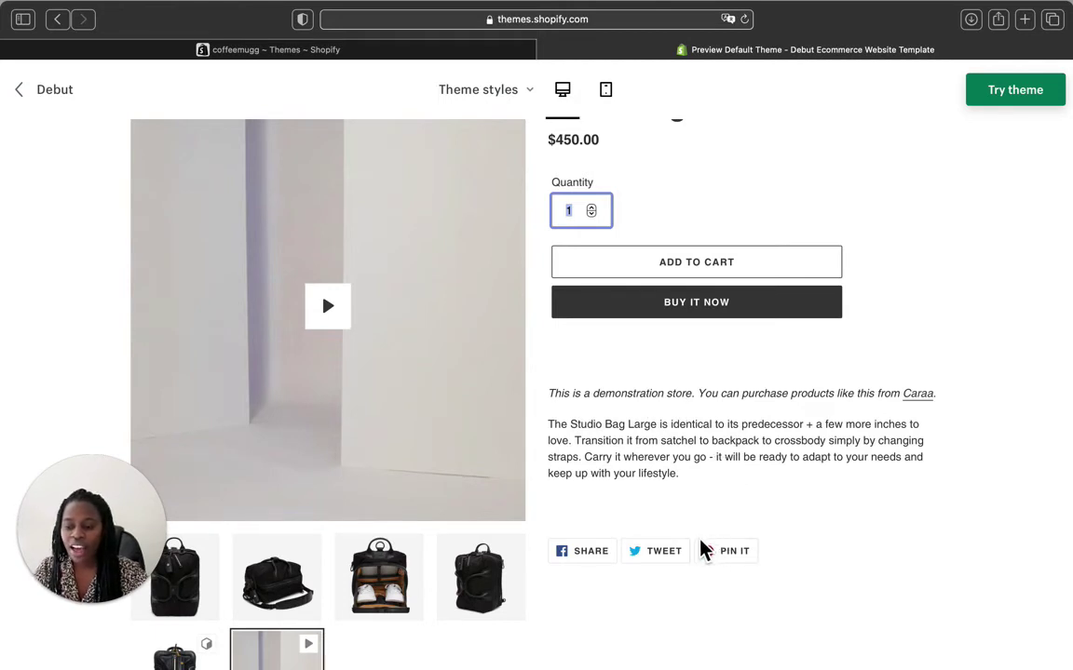
{"action": "scroll", "coordinate": [598, 540], "scroll_direction": "down", "scroll_amount": 6}
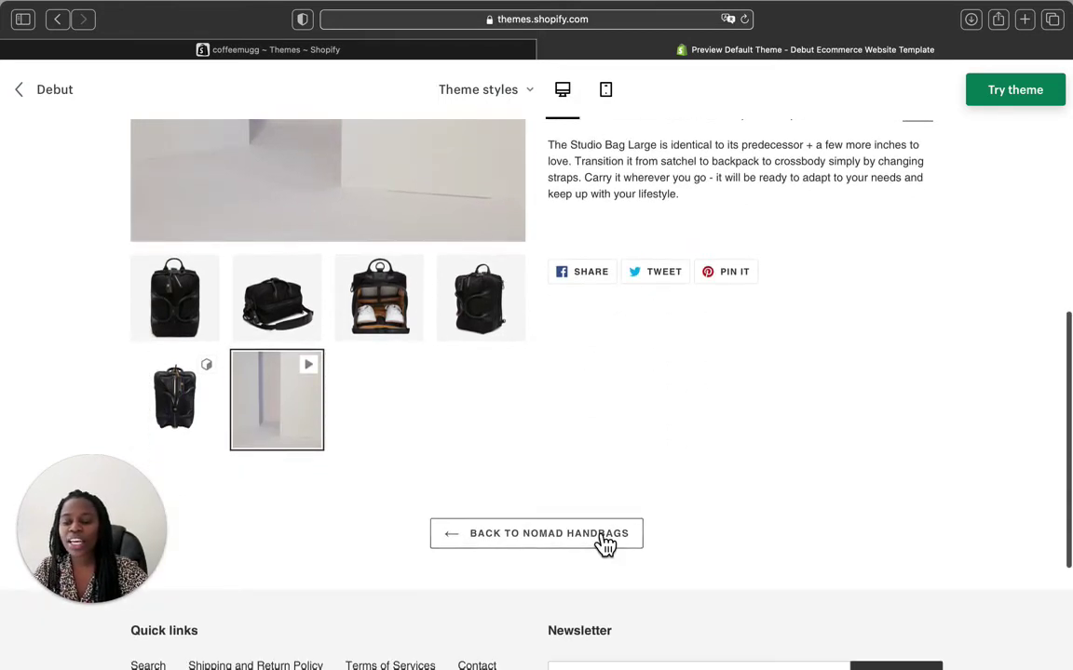
{"action": "scroll", "coordinate": [598, 541], "scroll_direction": "up", "scroll_amount": 3}
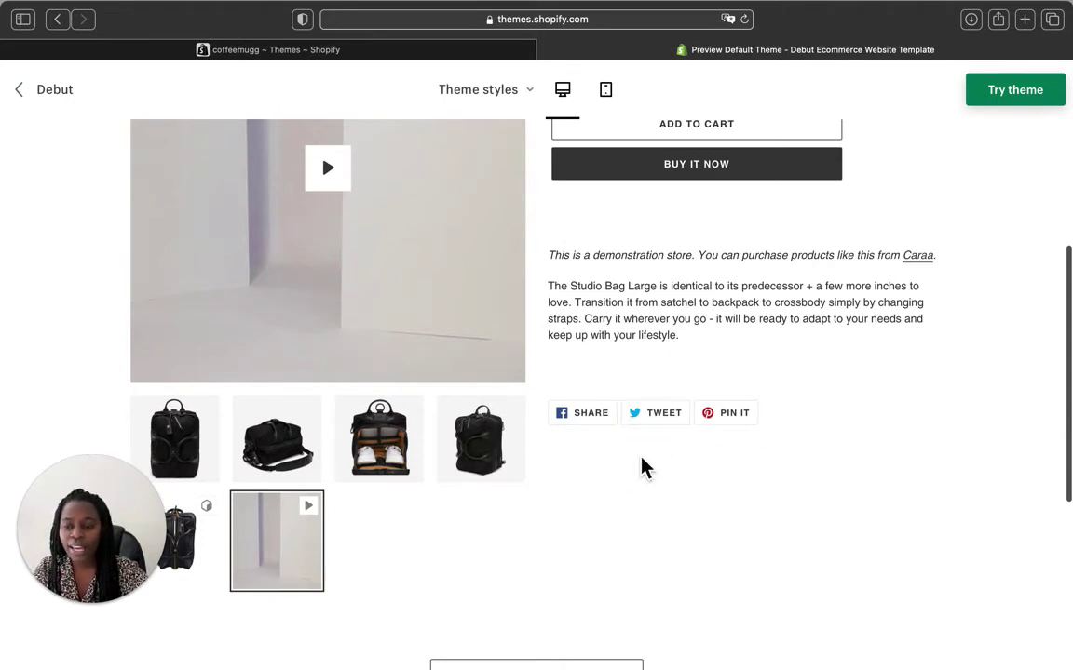
{"action": "scroll", "coordinate": [641, 465], "scroll_direction": "down", "scroll_amount": 2}
{"action": "scroll", "coordinate": [645, 468], "scroll_direction": "down", "scroll_amount": 2}
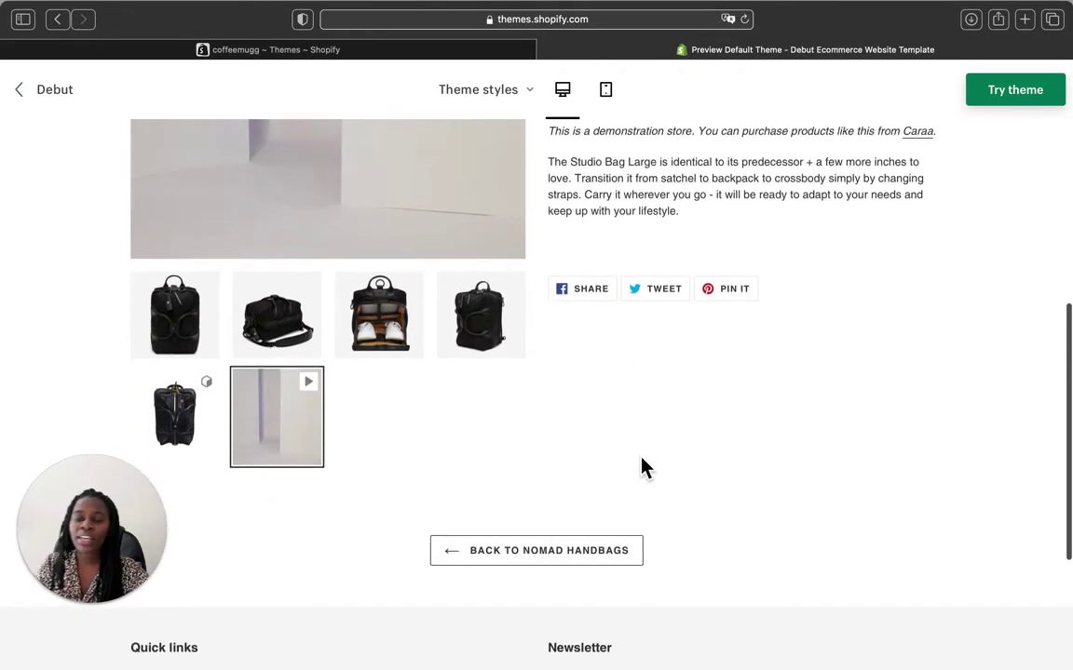
{"action": "scroll", "coordinate": [645, 469], "scroll_direction": "down", "scroll_amount": 5}
{"action": "scroll", "coordinate": [892, 228], "scroll_direction": "up", "scroll_amount": 15}
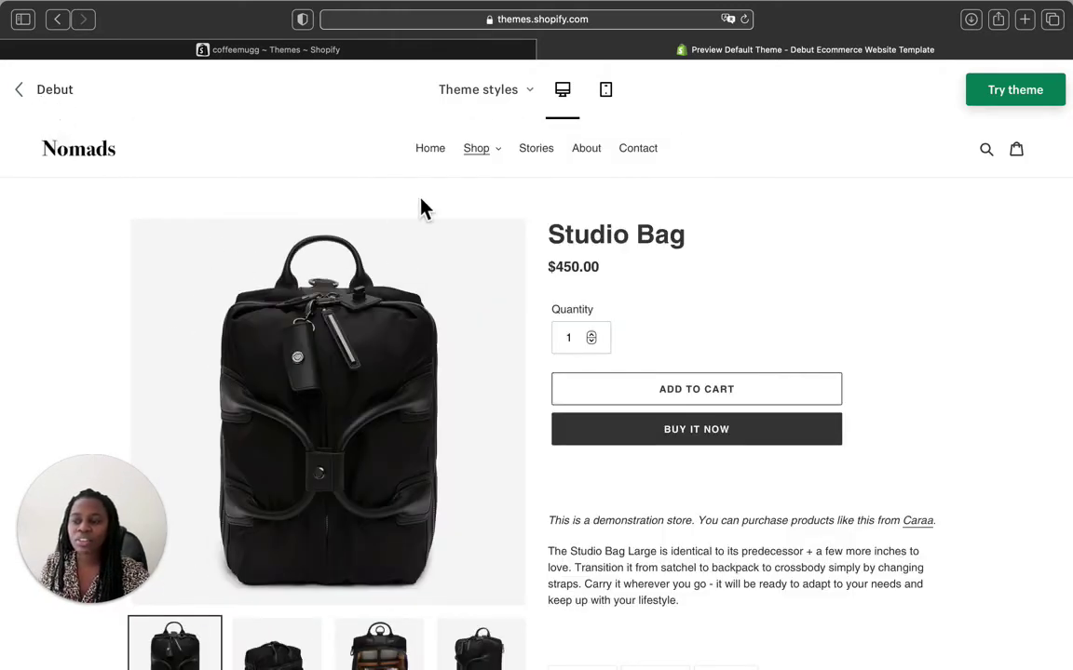
{"action": "left_click", "coordinate": [433, 148]}
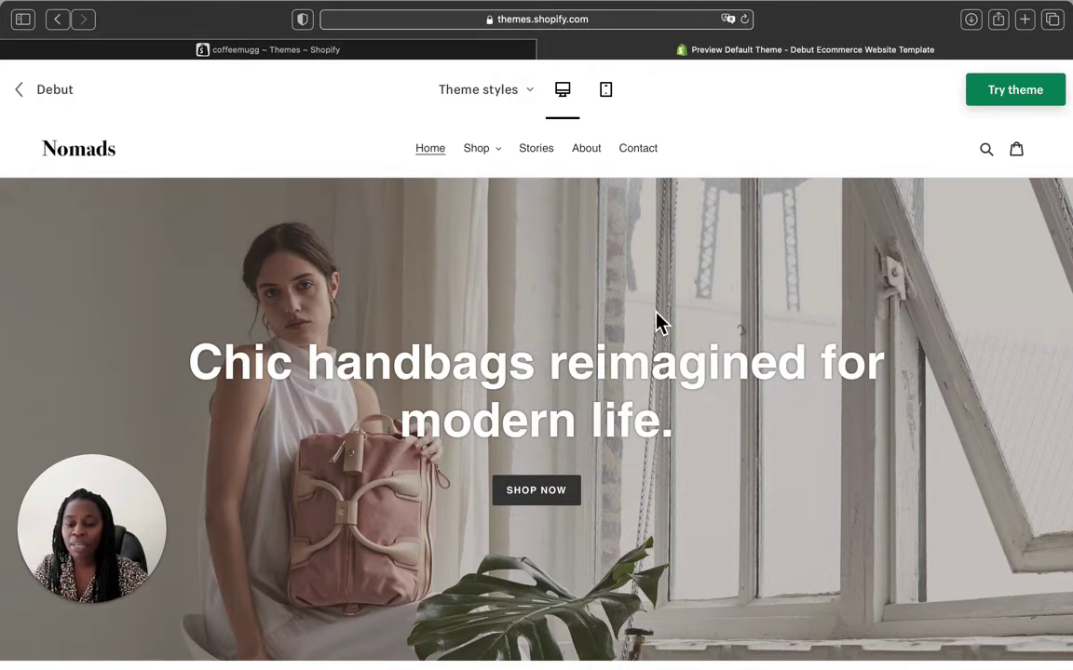
{"action": "scroll", "coordinate": [654, 323], "scroll_direction": "down", "scroll_amount": 1}
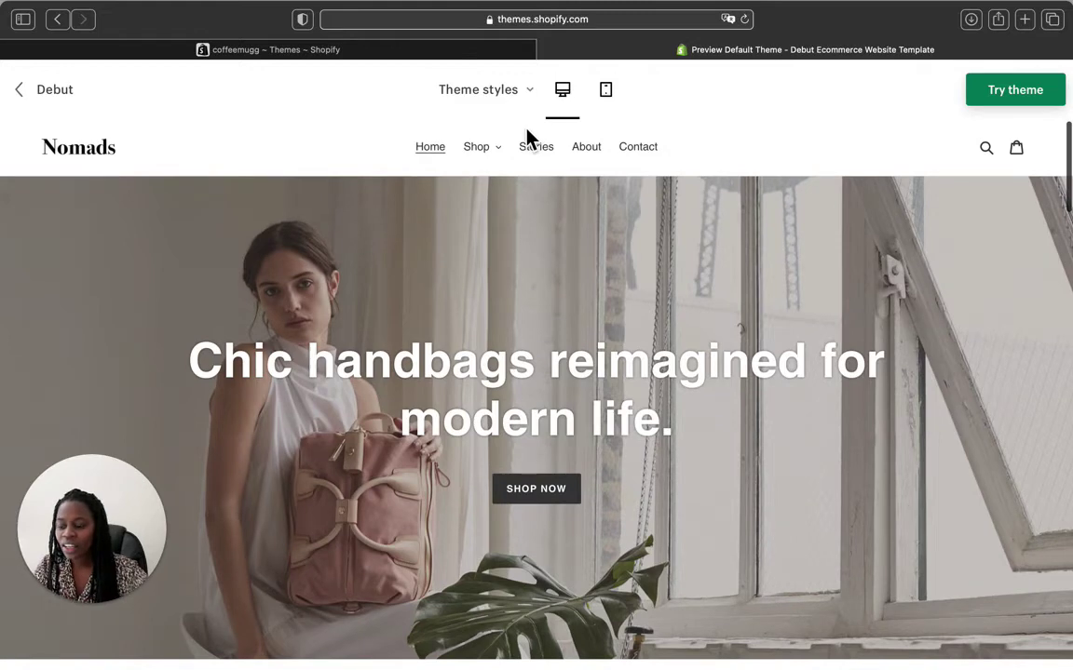
{"action": "left_click", "coordinate": [426, 51]}
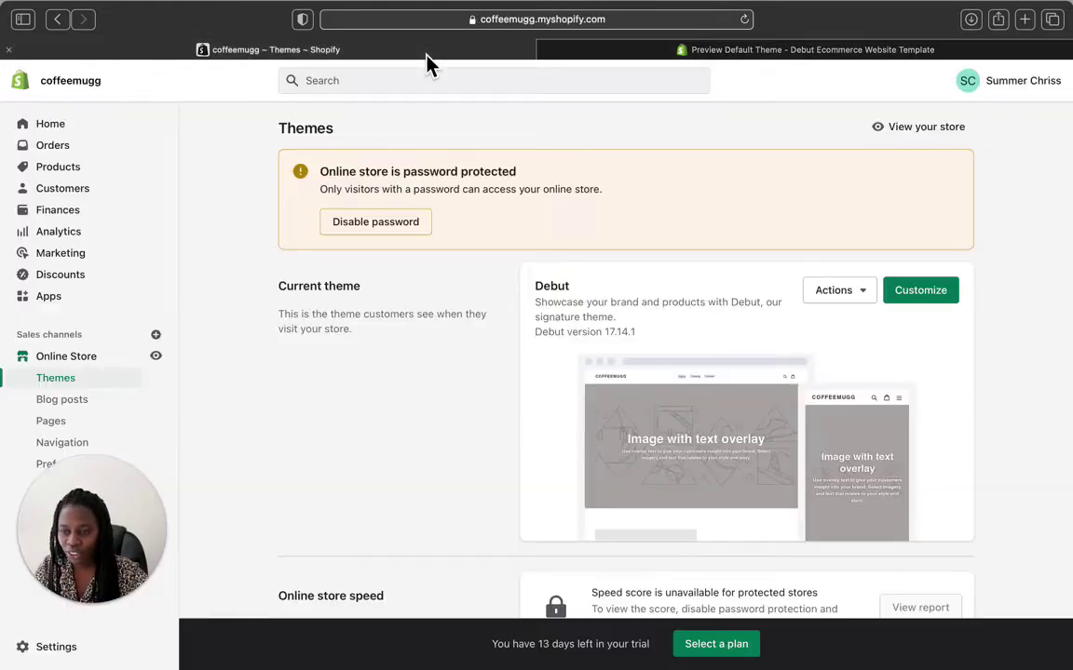
{"action": "left_click", "coordinate": [756, 50]}
{"action": "scroll", "coordinate": [565, 447], "scroll_direction": "down", "scroll_amount": 15}
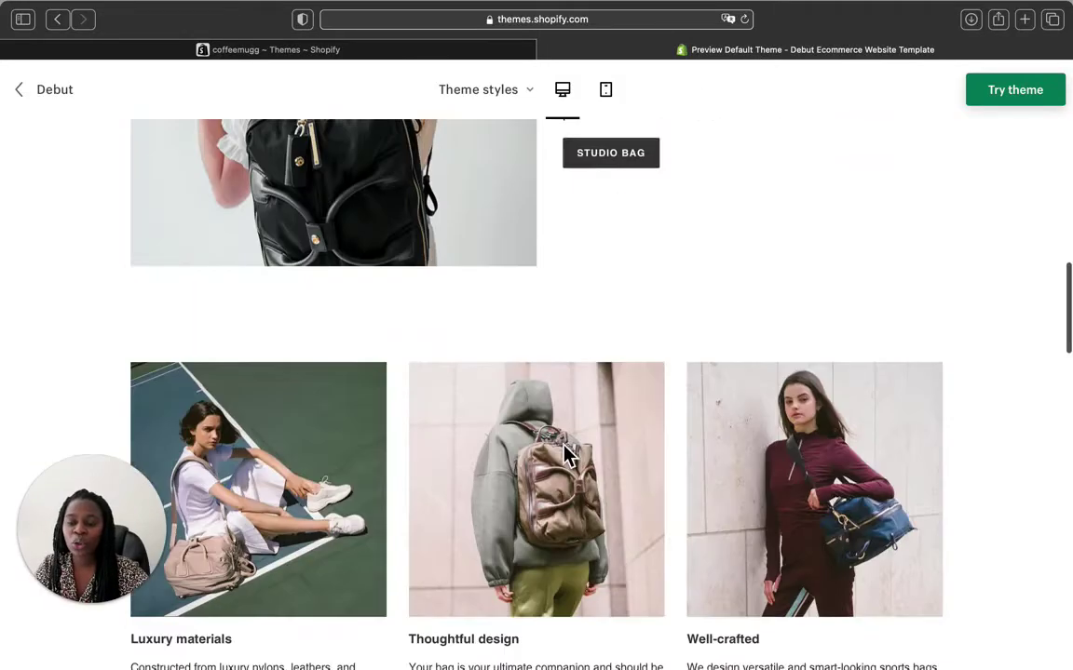
{"action": "scroll", "coordinate": [565, 452], "scroll_direction": "down", "scroll_amount": 10}
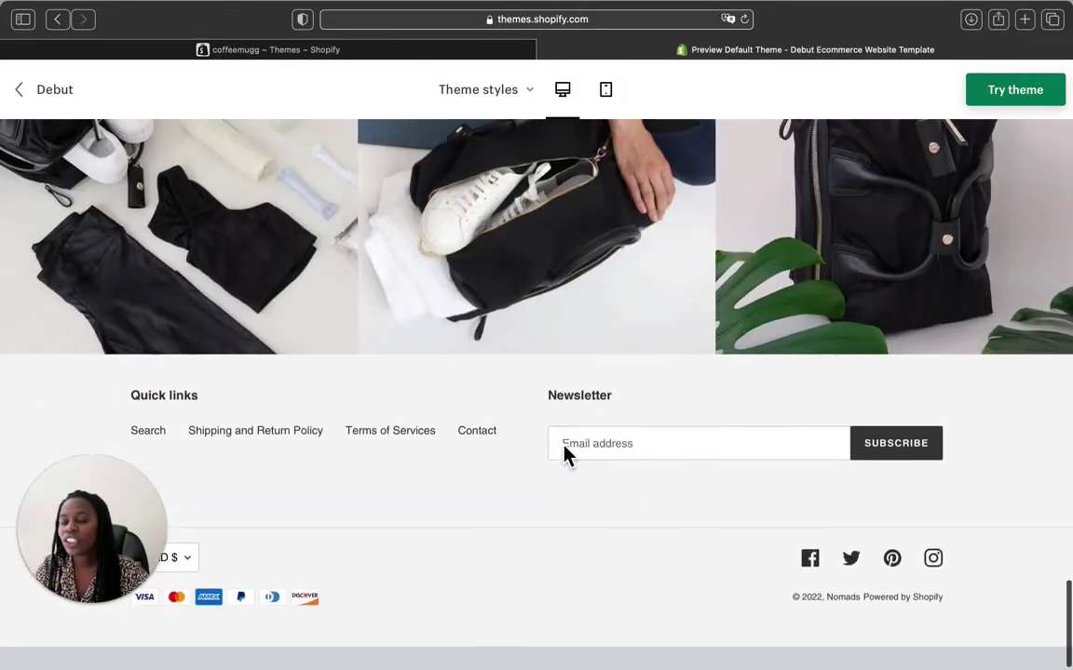
{"action": "scroll", "coordinate": [565, 452], "scroll_direction": "up", "scroll_amount": 12}
{"action": "scroll", "coordinate": [565, 454], "scroll_direction": "up", "scroll_amount": 3}
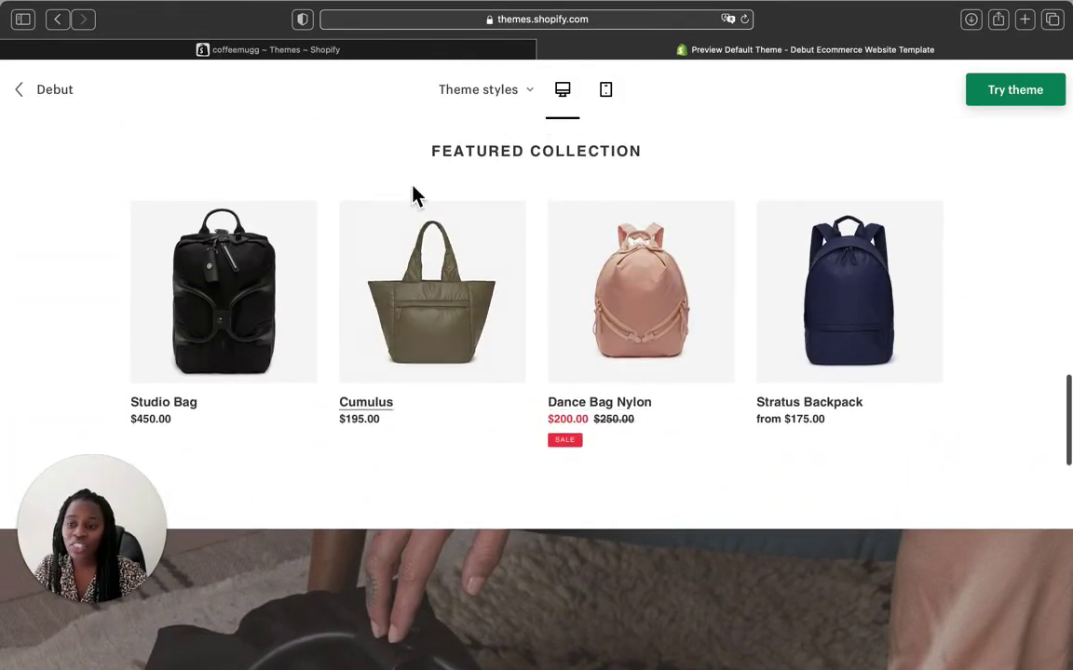
{"action": "left_click", "coordinate": [391, 50]}
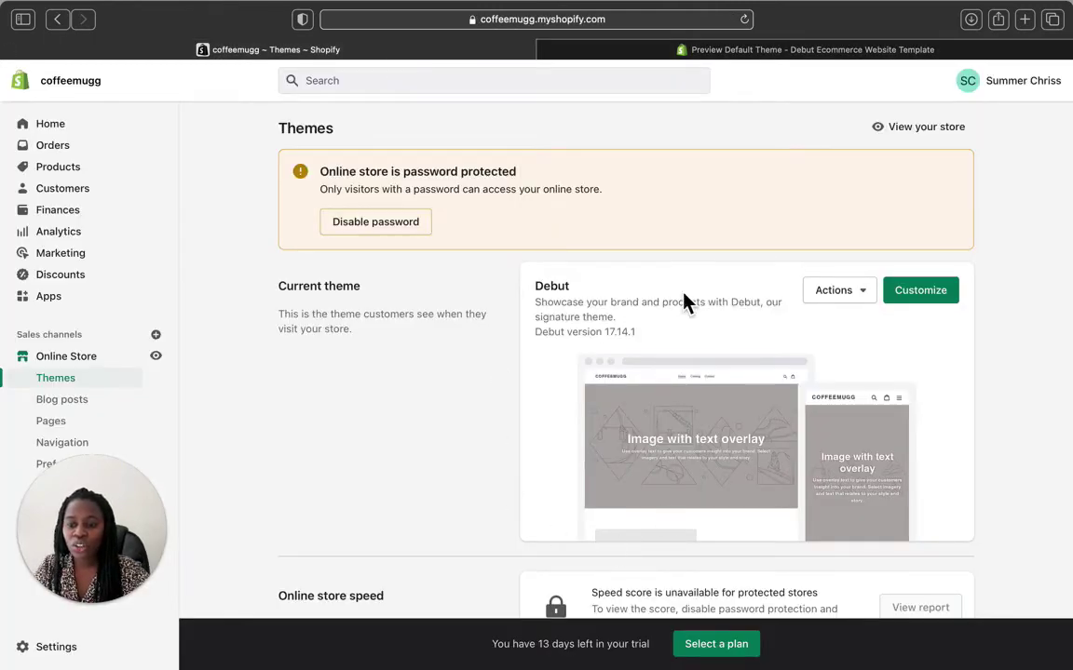
- Open the theme editor for the coffeemugg store's Debut theme
{"action": "left_click", "coordinate": [919, 310]}
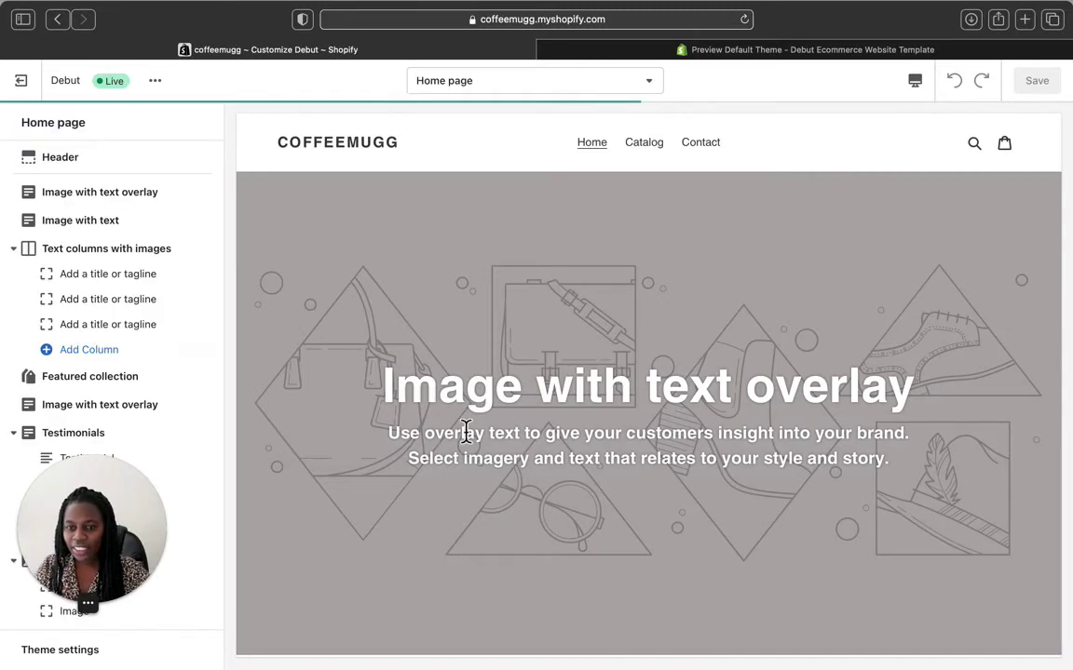
{"action": "left_click_drag", "start_coordinate": [81, 480], "coordinate": [982, 465]}
{"action": "left_click", "coordinate": [563, 13]}
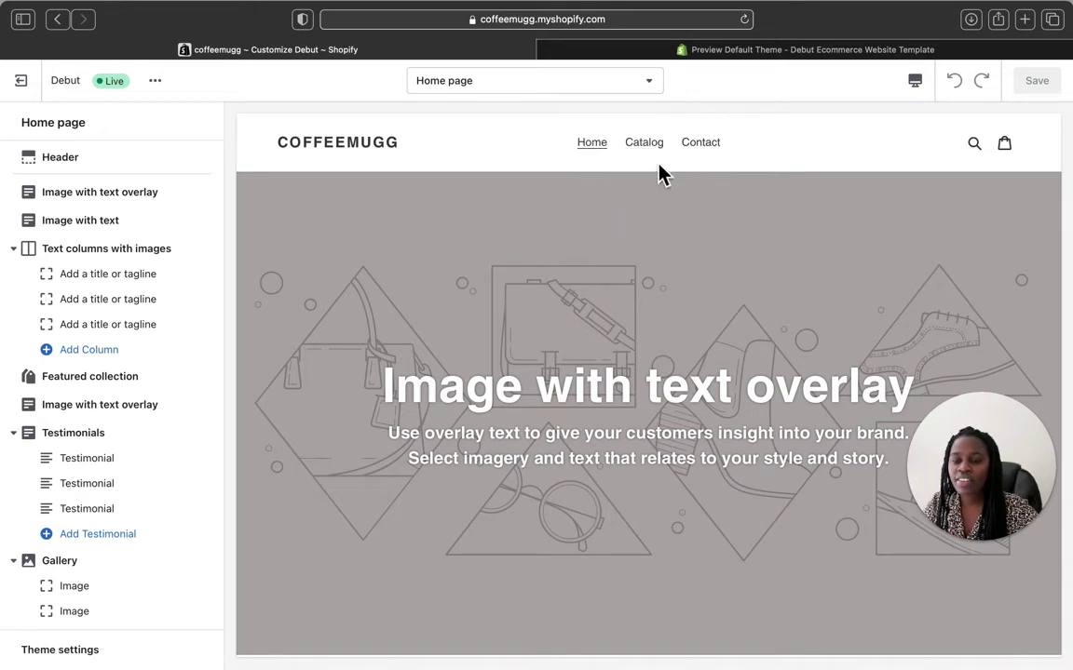
- Open the Header settings and toggle Show announcement on, then back off
{"action": "left_click", "coordinate": [85, 160]}
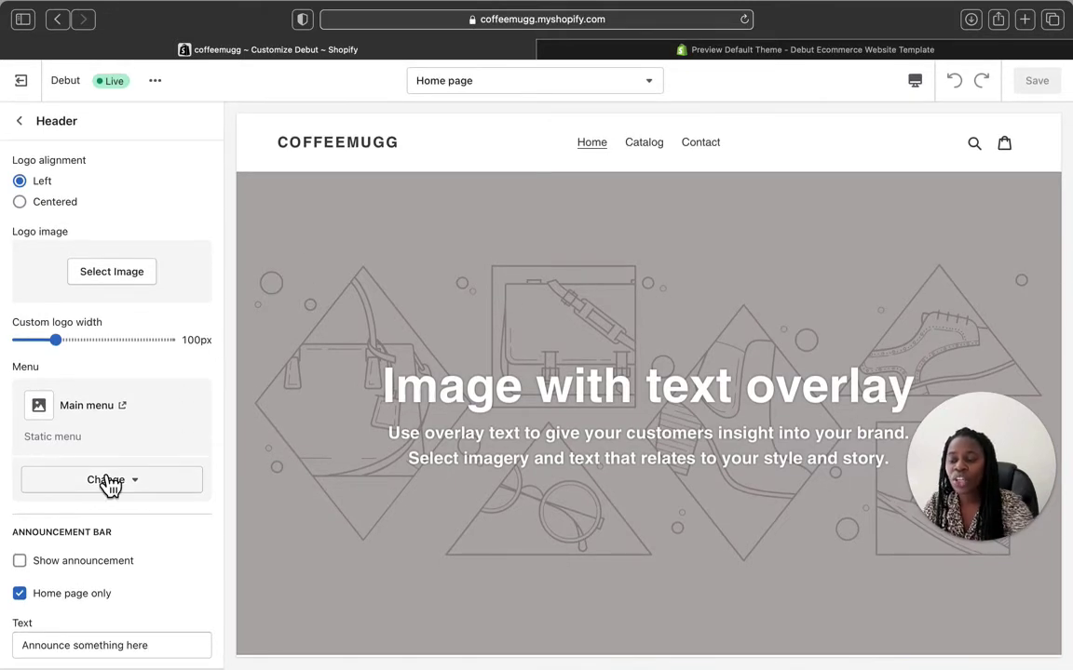
{"action": "left_click", "coordinate": [33, 564]}
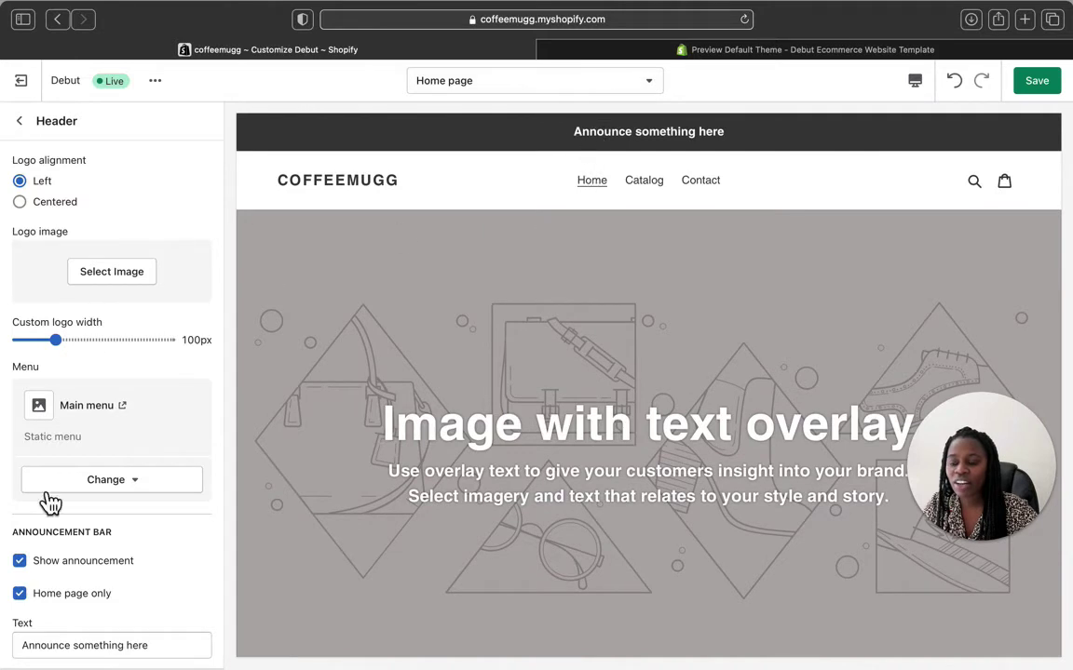
{"action": "left_click", "coordinate": [34, 564]}
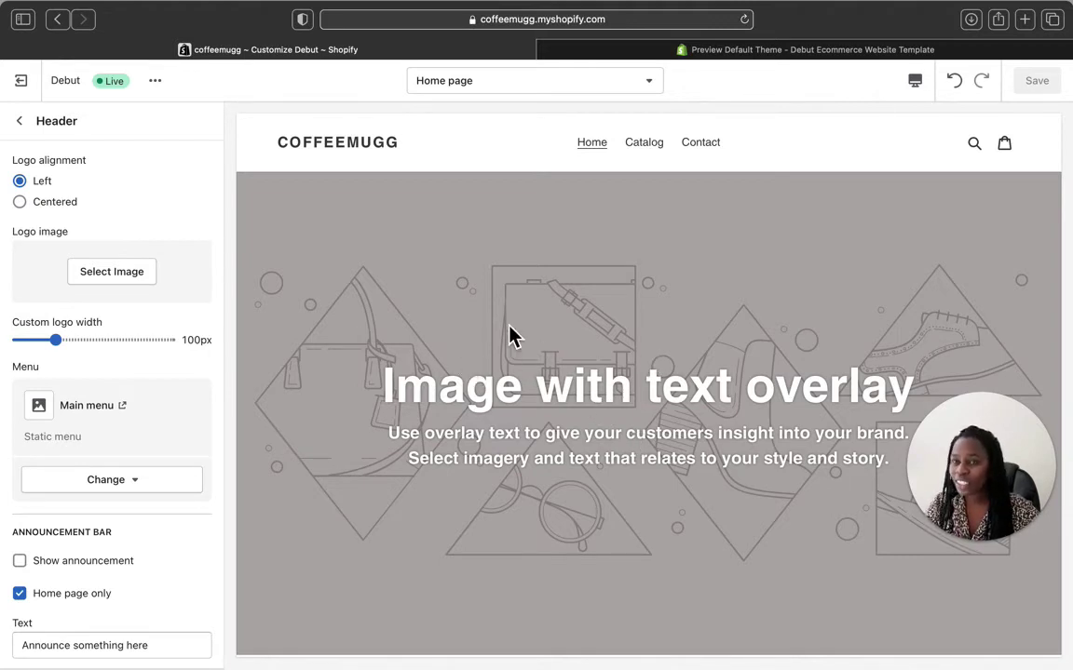
- Open the top Image with text overlay settings and compare with the Debut demo store
{"action": "left_click", "coordinate": [242, 288]}
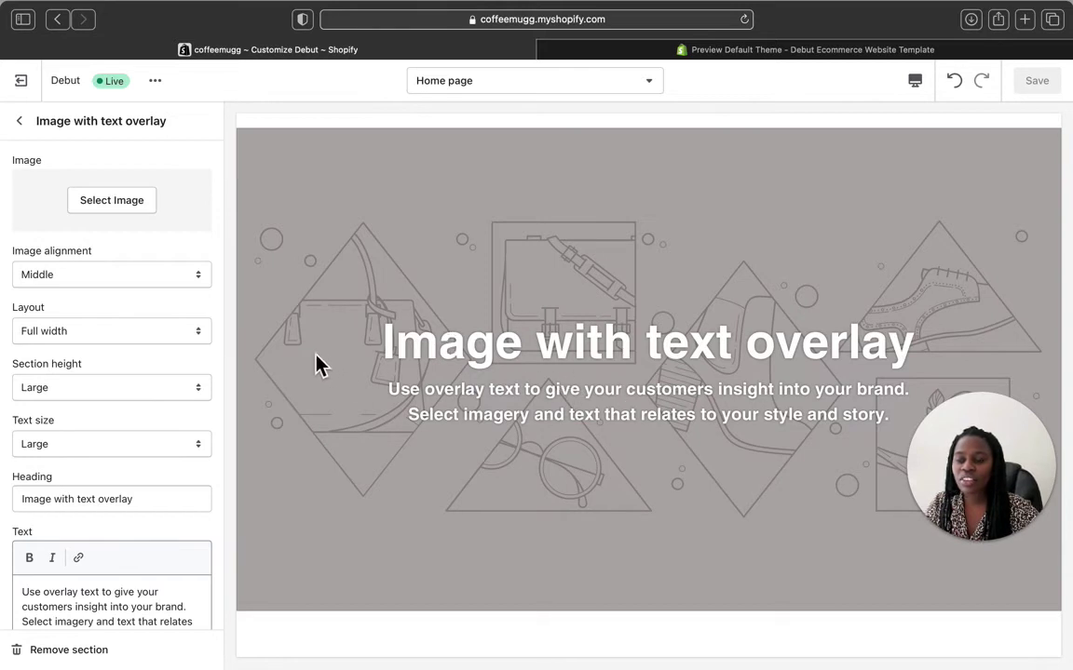
{"action": "left_click", "coordinate": [773, 51]}
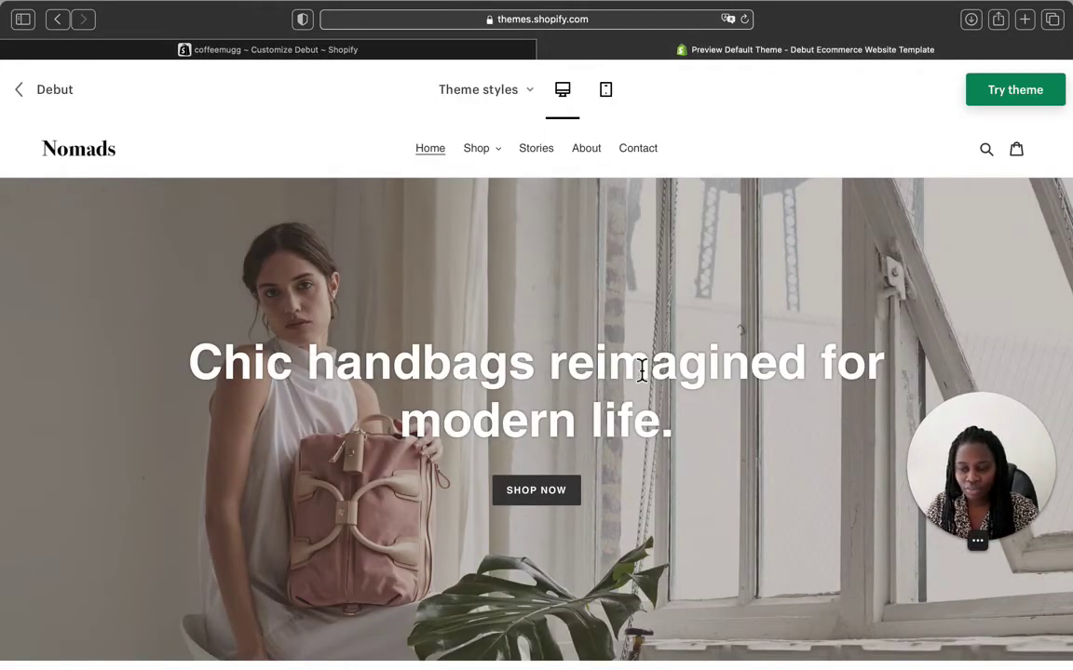
{"action": "left_click", "coordinate": [354, 46]}
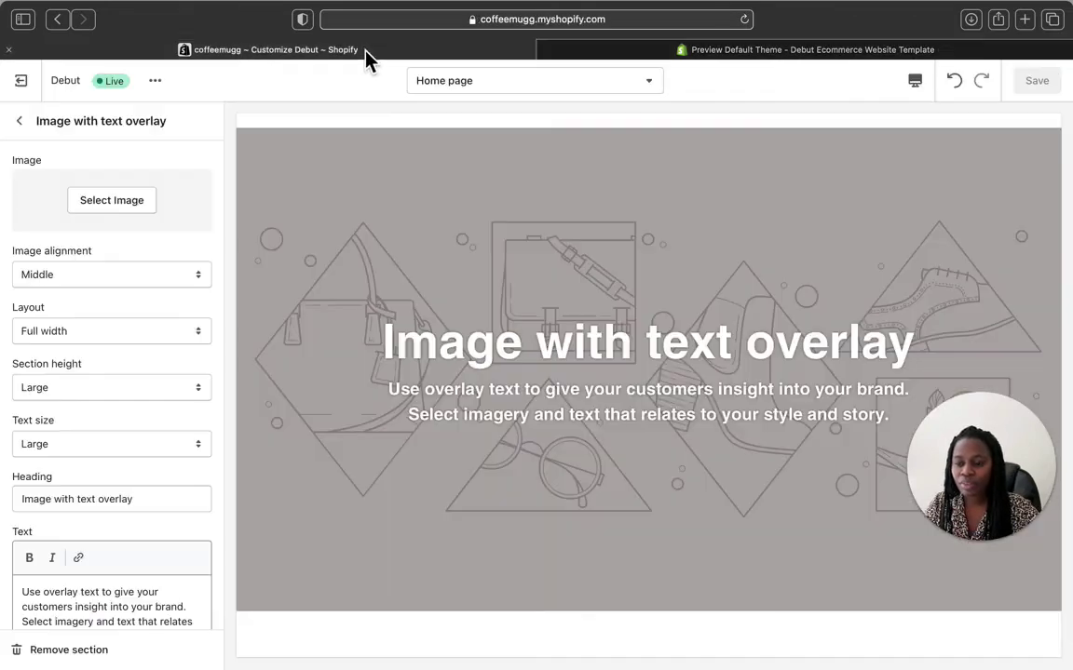
{"action": "scroll", "coordinate": [100, 512], "scroll_direction": "down", "scroll_amount": 2}
{"action": "scroll", "coordinate": [101, 529], "scroll_direction": "down", "scroll_amount": 1}
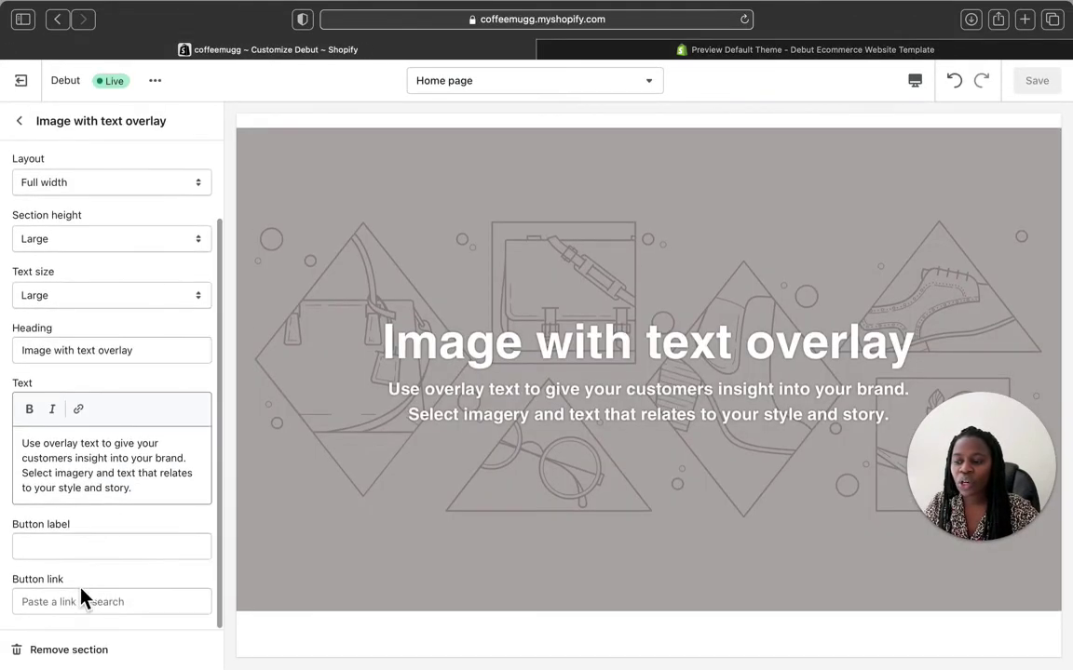
- Inspect the Button label and Button link fields, then open Text columns with images settings
{"action": "left_click", "coordinate": [93, 548]}
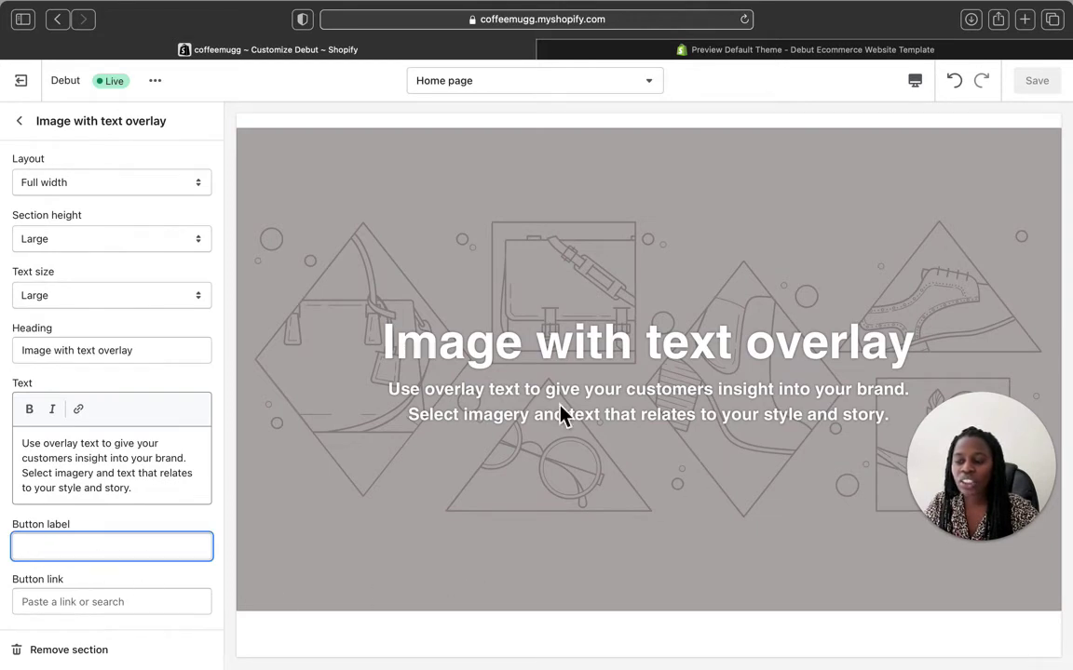
{"action": "left_click", "coordinate": [77, 602]}
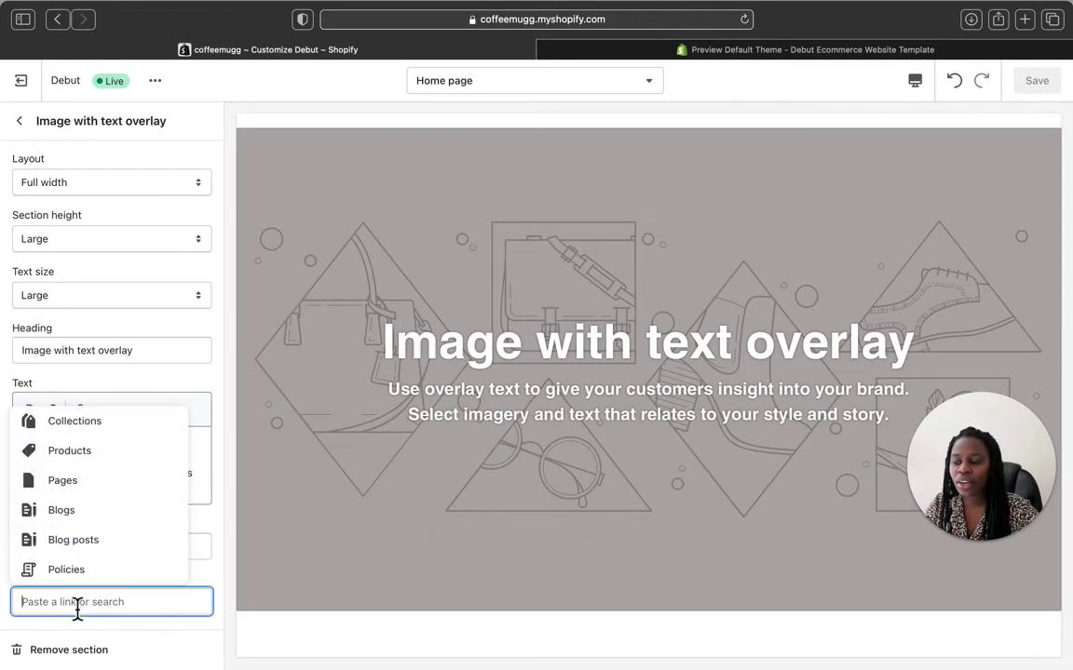
{"action": "left_click", "coordinate": [21, 121]}
{"action": "left_click", "coordinate": [140, 244]}
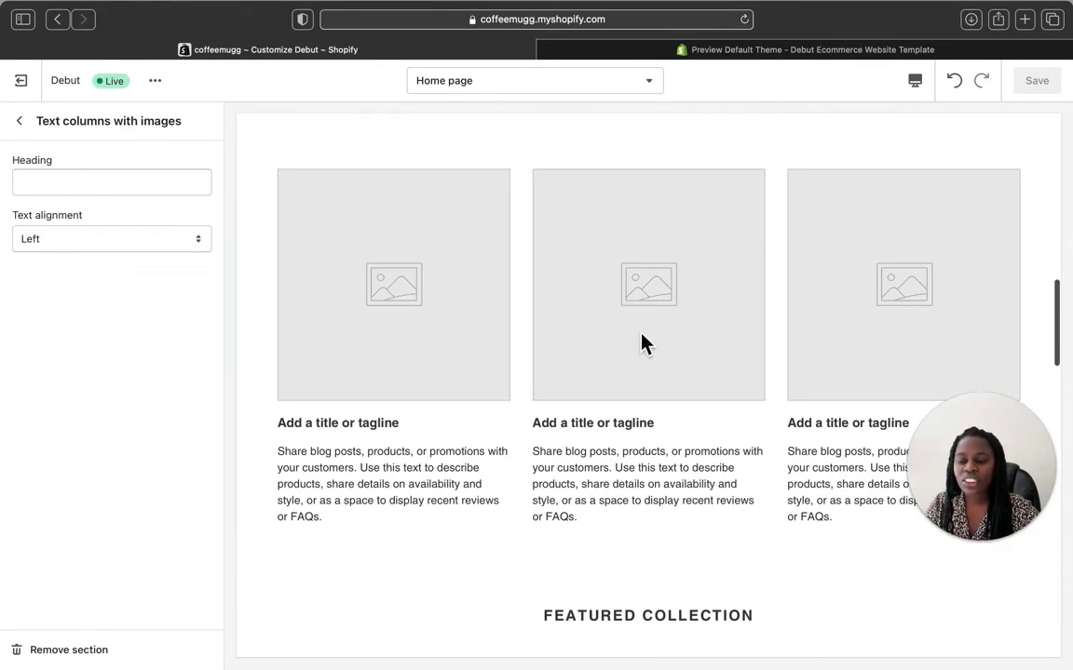
- Open the Featured collection section settings from the home page section list
{"action": "left_click", "coordinate": [19, 121]}
{"action": "left_click", "coordinate": [80, 377]}
{"action": "scroll", "coordinate": [365, 421], "scroll_direction": "down", "scroll_amount": 10}
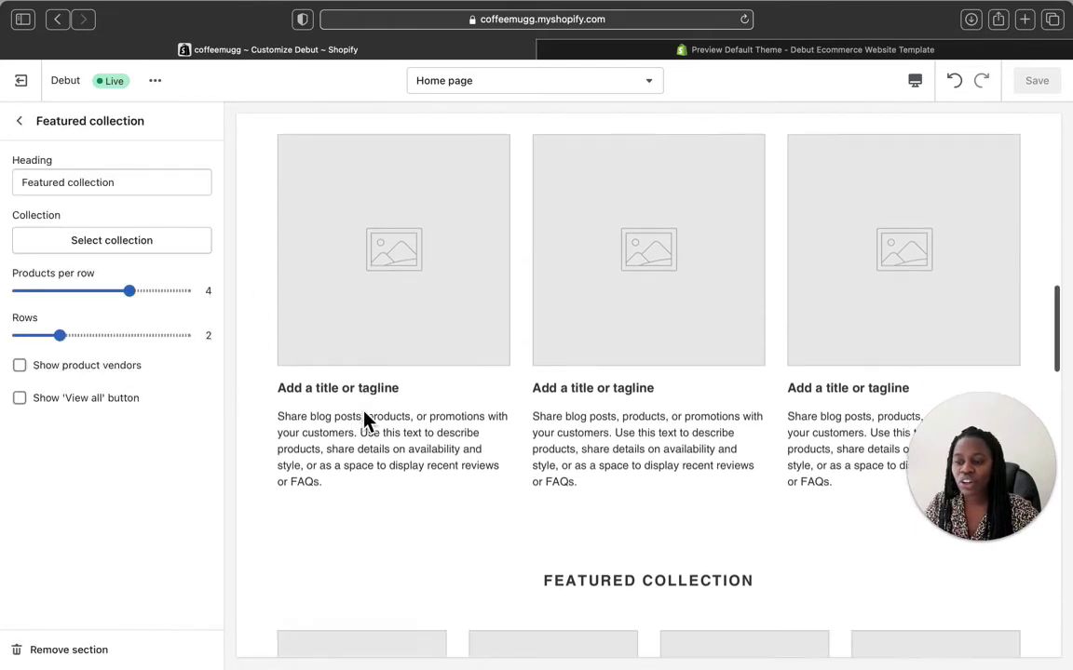
{"action": "scroll", "coordinate": [366, 421], "scroll_direction": "up", "scroll_amount": 6}
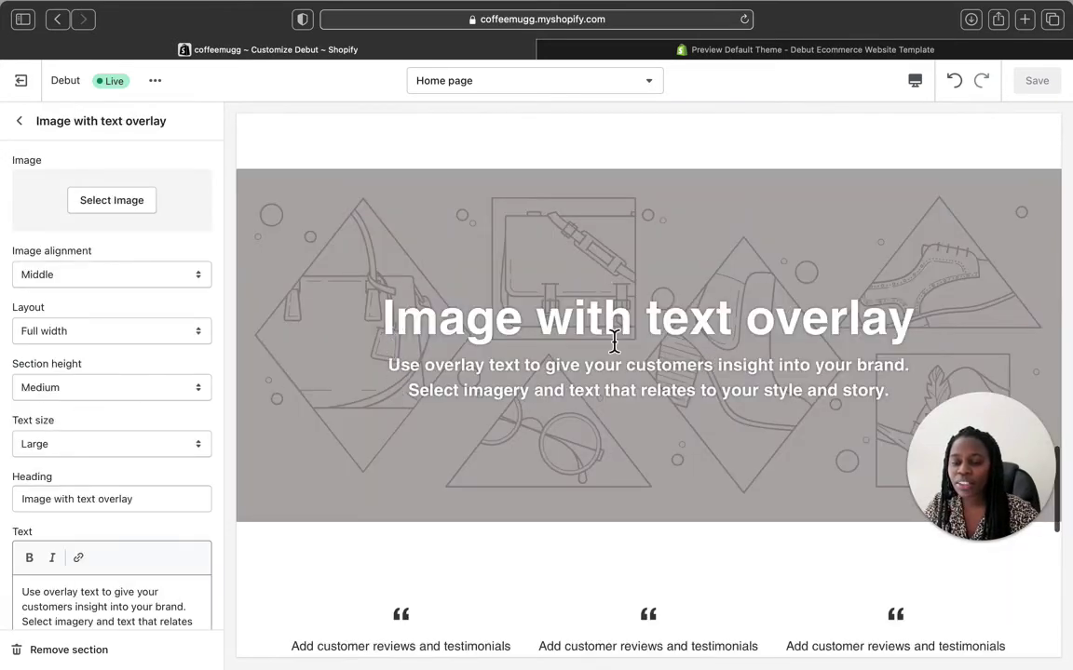
- Scroll the Debut demo home page to compare its lower image-with-text banner
{"action": "left_click", "coordinate": [737, 46]}
{"action": "scroll", "coordinate": [662, 402], "scroll_direction": "down", "scroll_amount": 10}
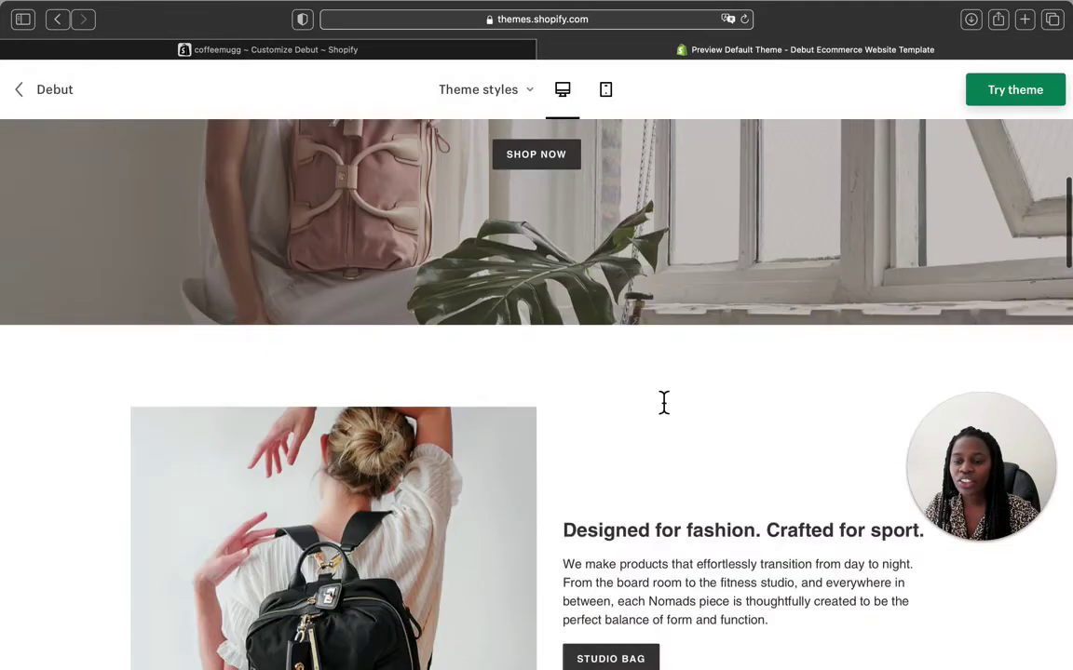
{"action": "scroll", "coordinate": [666, 406], "scroll_direction": "down", "scroll_amount": 8}
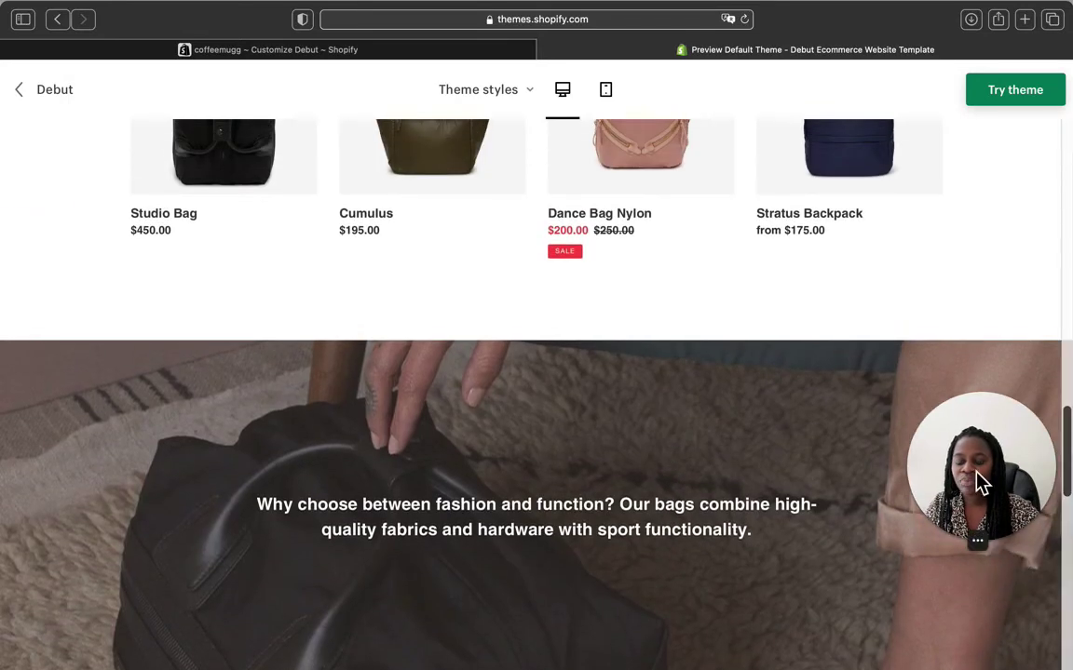
{"action": "scroll", "coordinate": [730, 527], "scroll_direction": "down", "scroll_amount": 4}
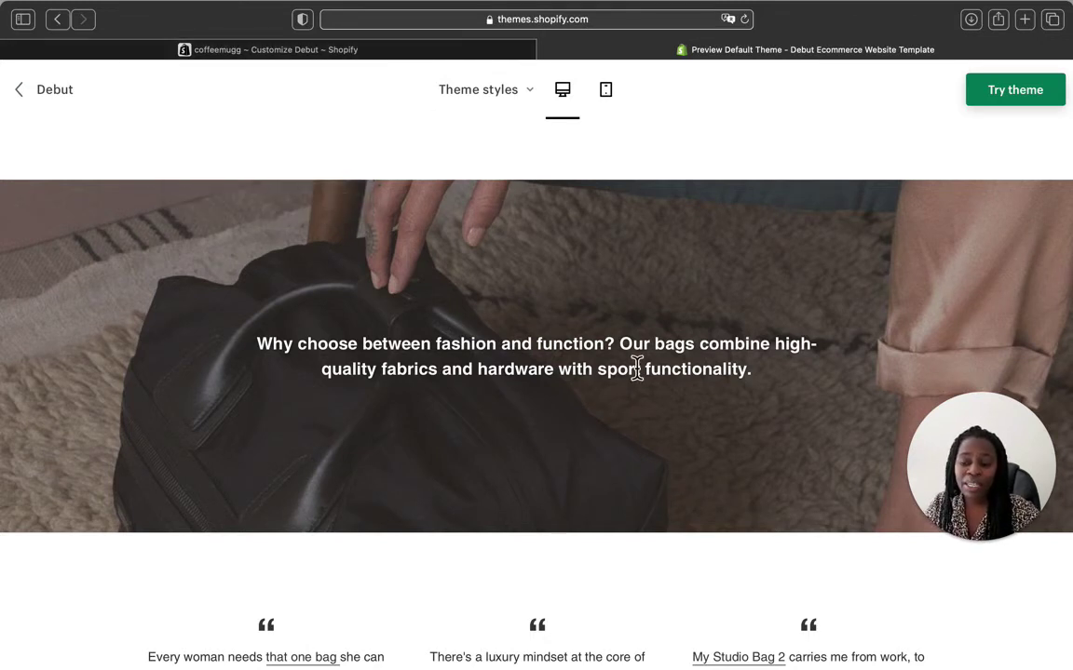
{"action": "left_click", "coordinate": [438, 56]}
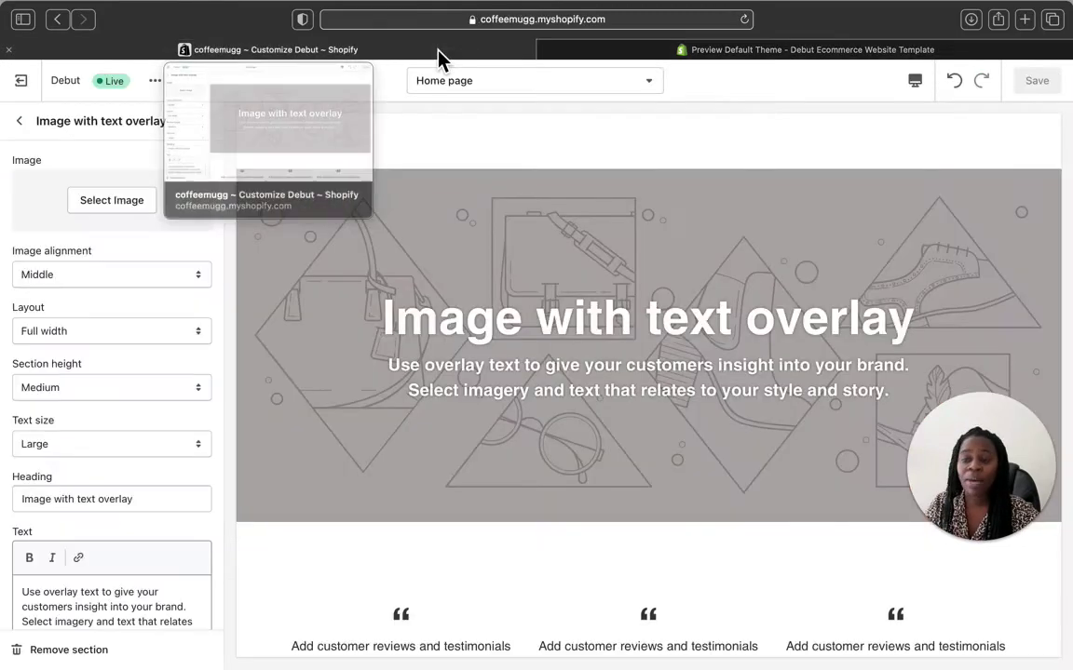
- Review the Testimonials settings and compare the coffeemugg gallery with the Debut demo's
{"action": "left_click", "coordinate": [18, 121]}
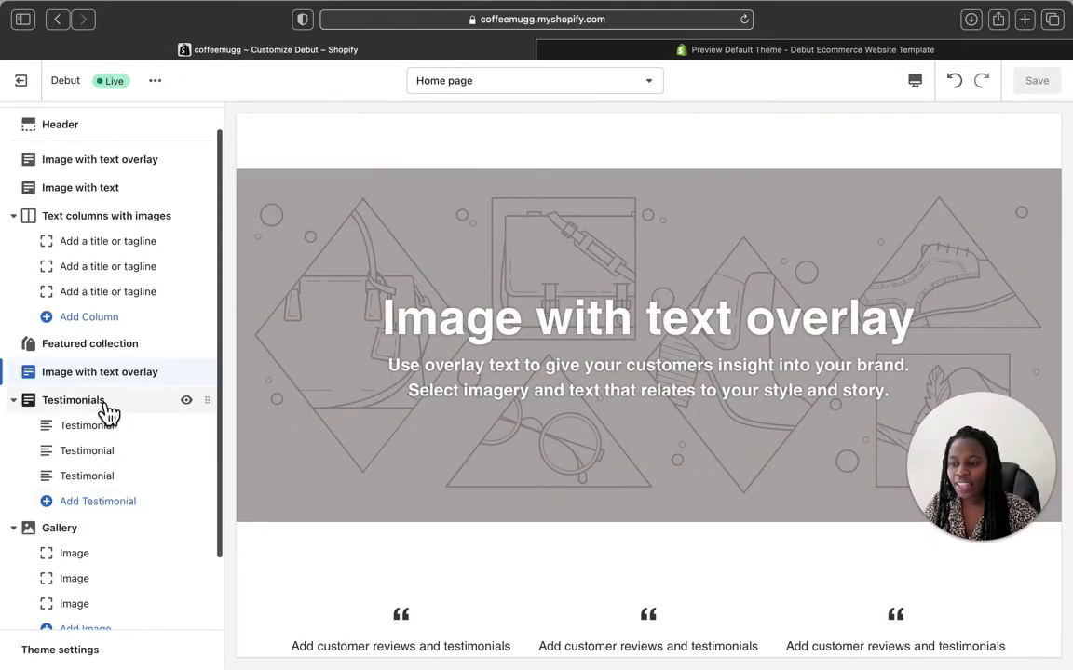
{"action": "left_click", "coordinate": [105, 412]}
{"action": "scroll", "coordinate": [507, 312], "scroll_direction": "up", "scroll_amount": 1}
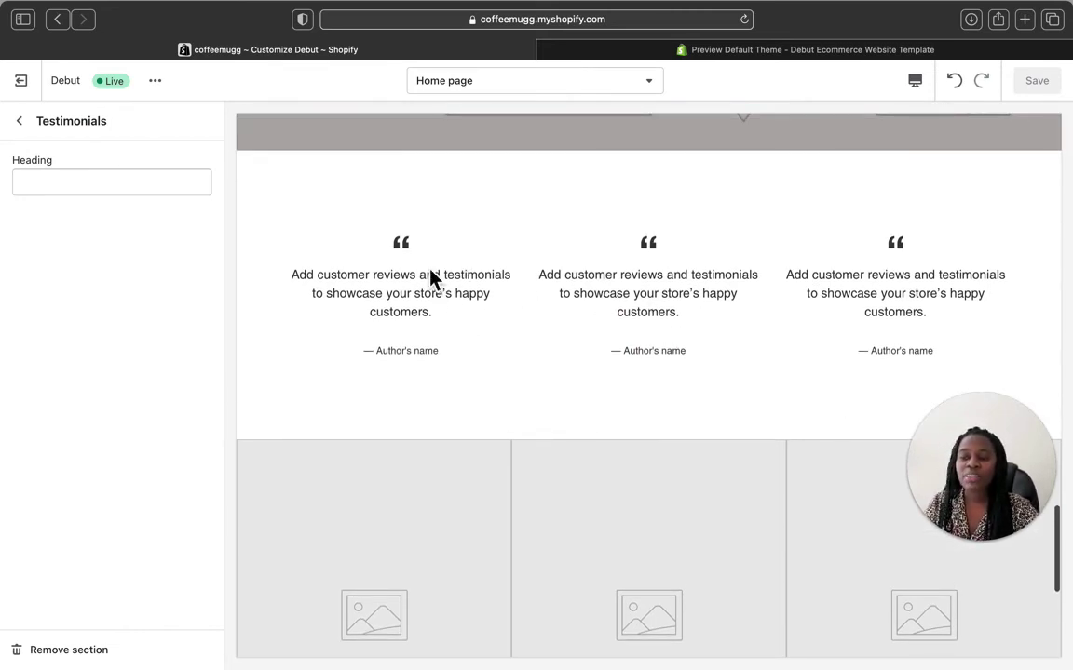
{"action": "left_click", "coordinate": [19, 121]}
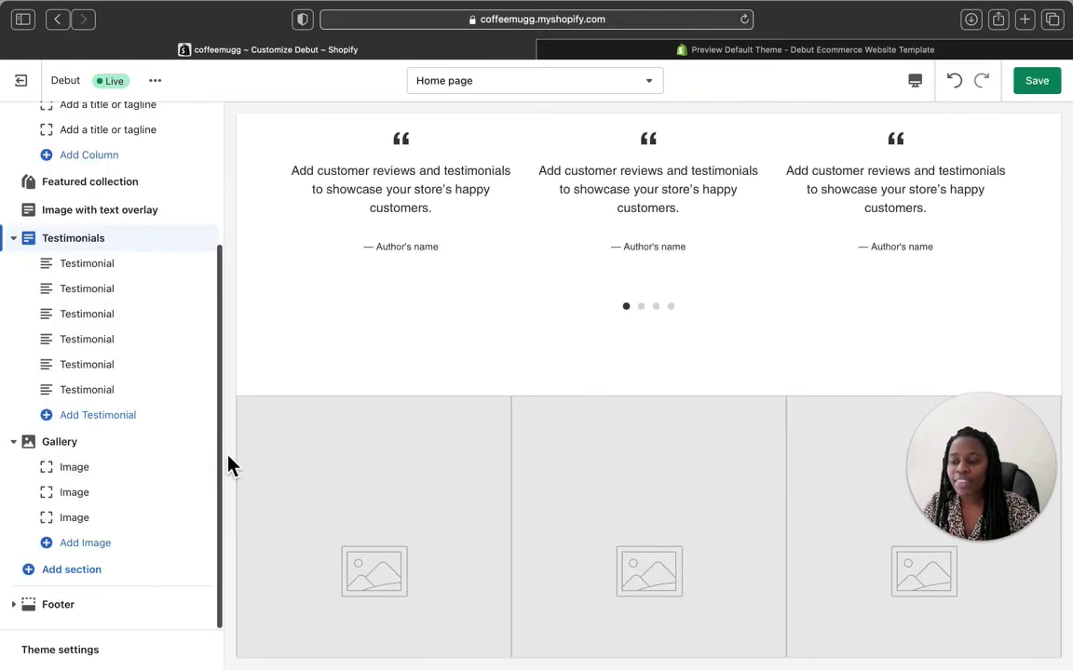
{"action": "scroll", "coordinate": [373, 465], "scroll_direction": "down", "scroll_amount": 5}
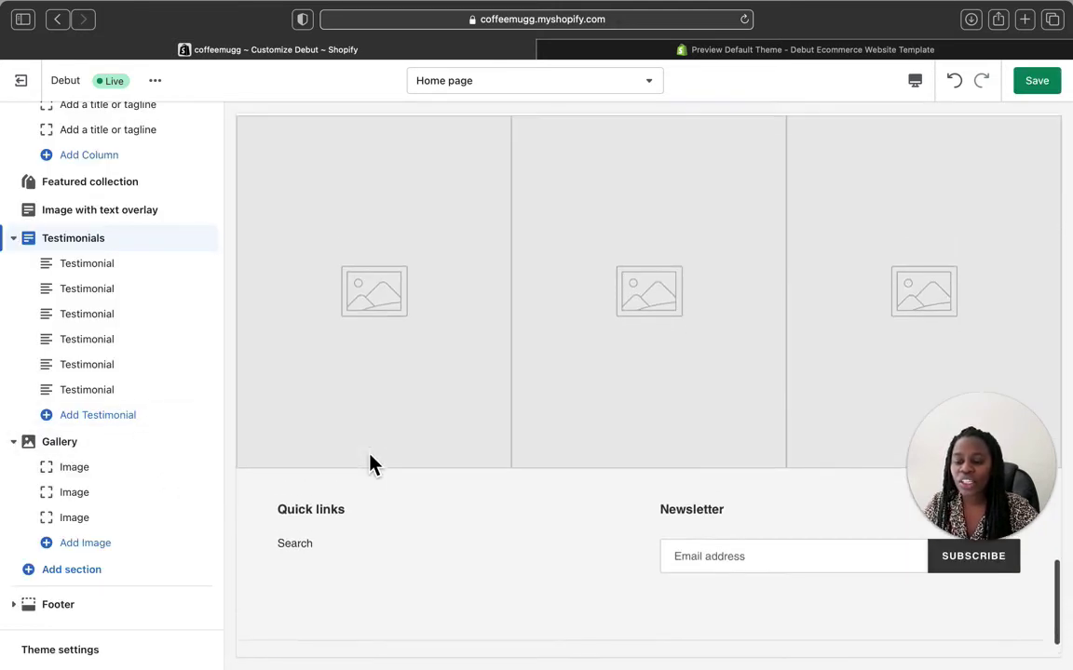
{"action": "left_click", "coordinate": [712, 51]}
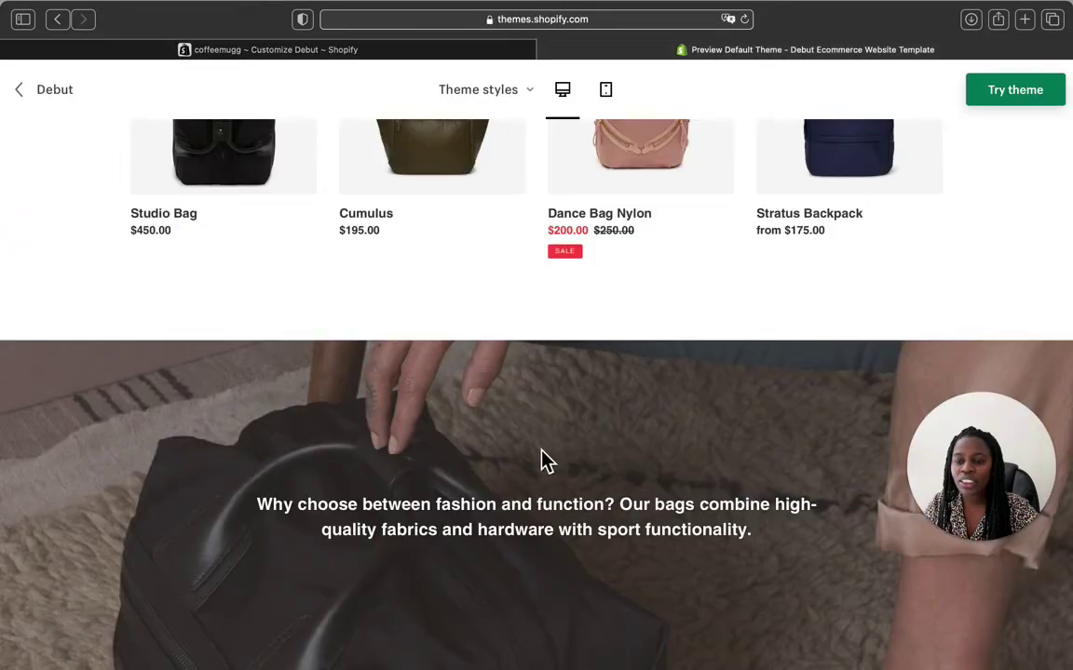
{"action": "scroll", "coordinate": [542, 460], "scroll_direction": "down", "scroll_amount": 10}
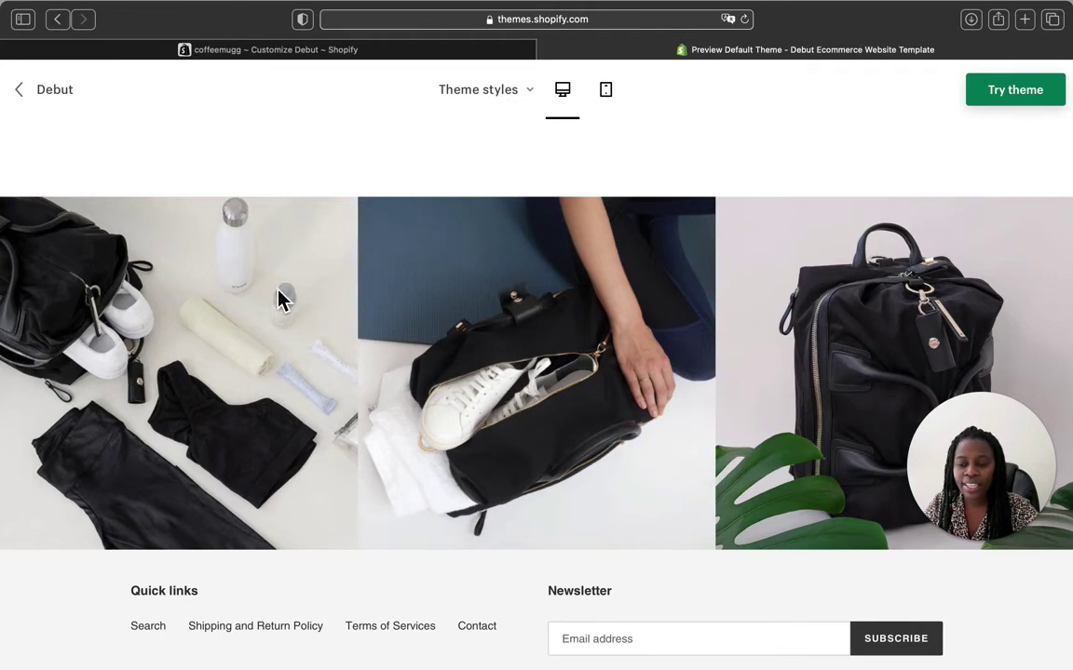
{"action": "left_click", "coordinate": [324, 51]}
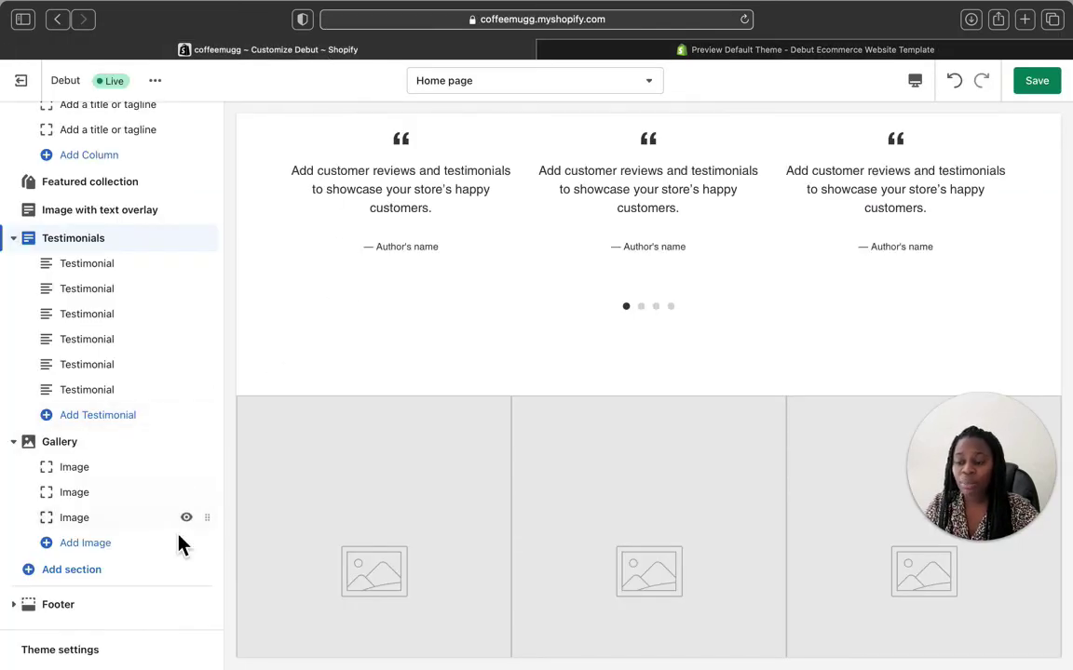
- Open the Footer settings and compare with the demo footer's four quick links and CAD $
{"action": "scroll", "coordinate": [333, 523], "scroll_direction": "down", "scroll_amount": 3}
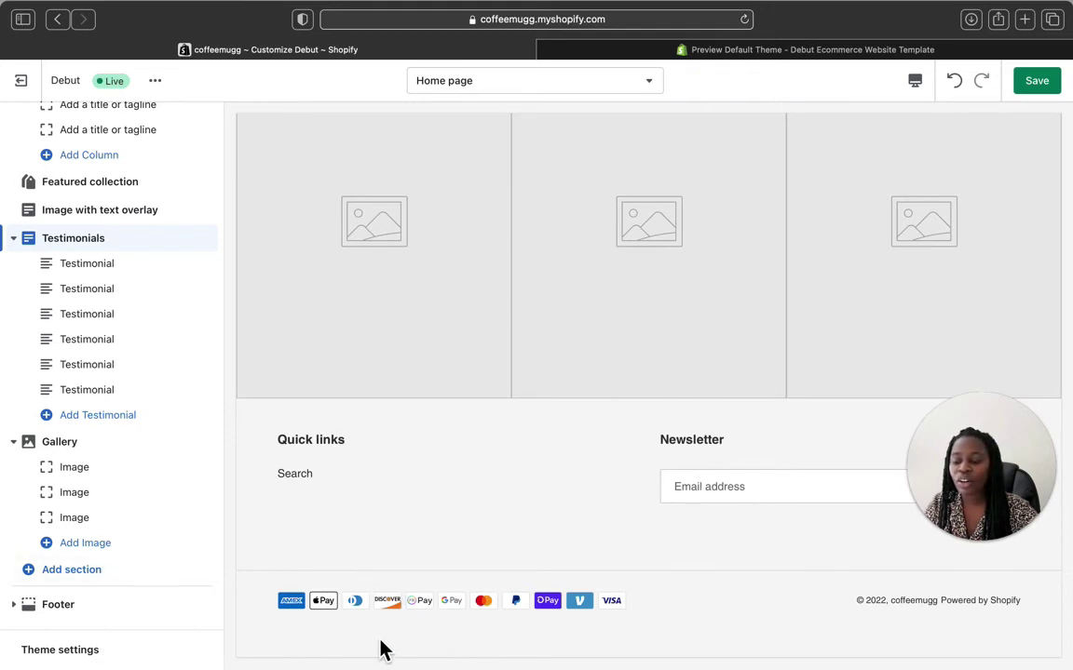
{"action": "left_click", "coordinate": [70, 616]}
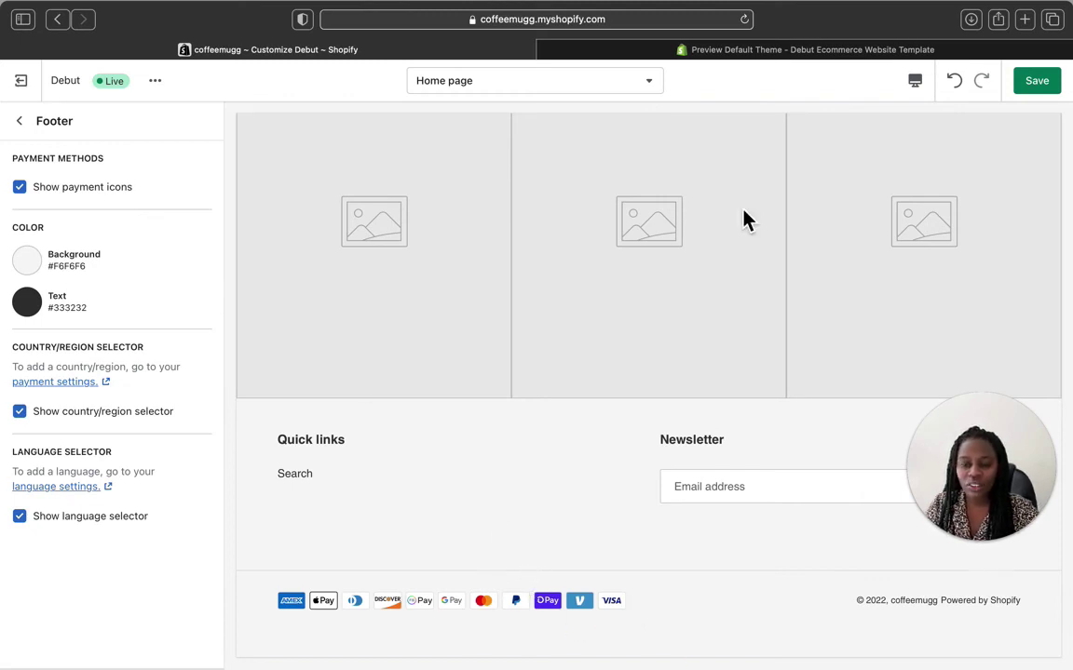
{"action": "left_click", "coordinate": [730, 57]}
{"action": "scroll", "coordinate": [436, 550], "scroll_direction": "down", "scroll_amount": 5}
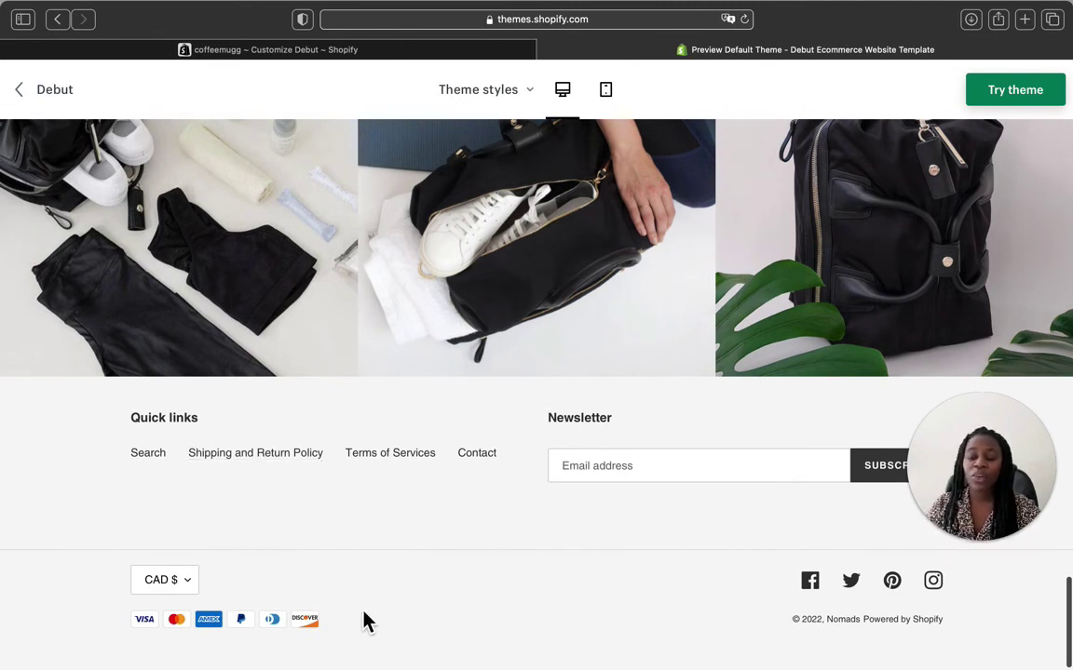
- Back in the coffeemugg editor, browse the Social media, Search and Typography theme settings
{"action": "left_click", "coordinate": [424, 51]}
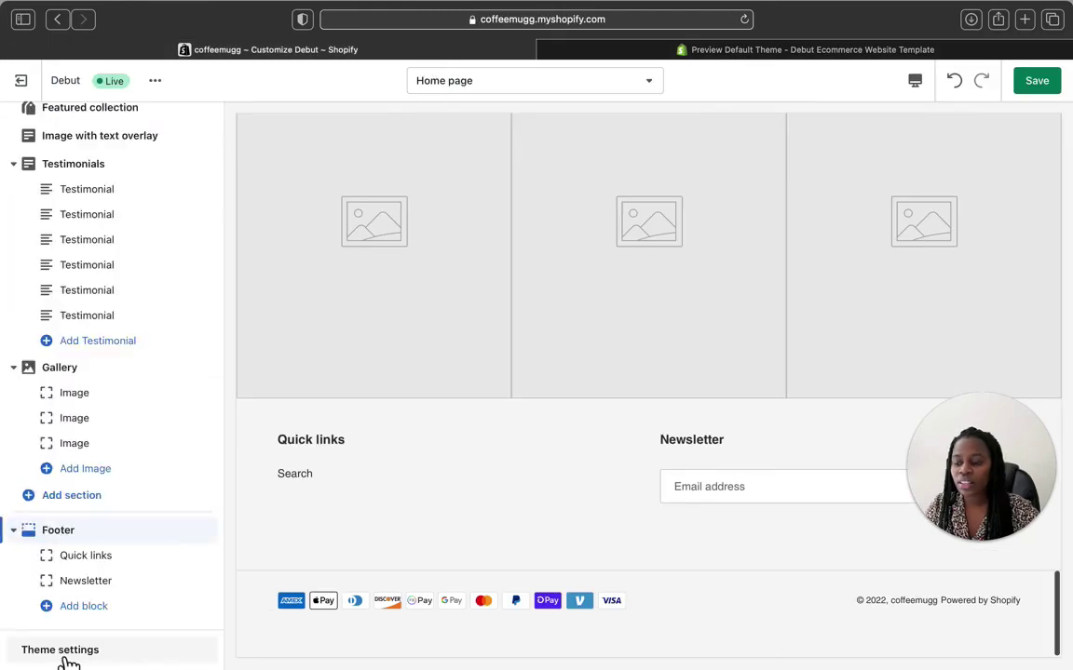
{"action": "left_click", "coordinate": [68, 657]}
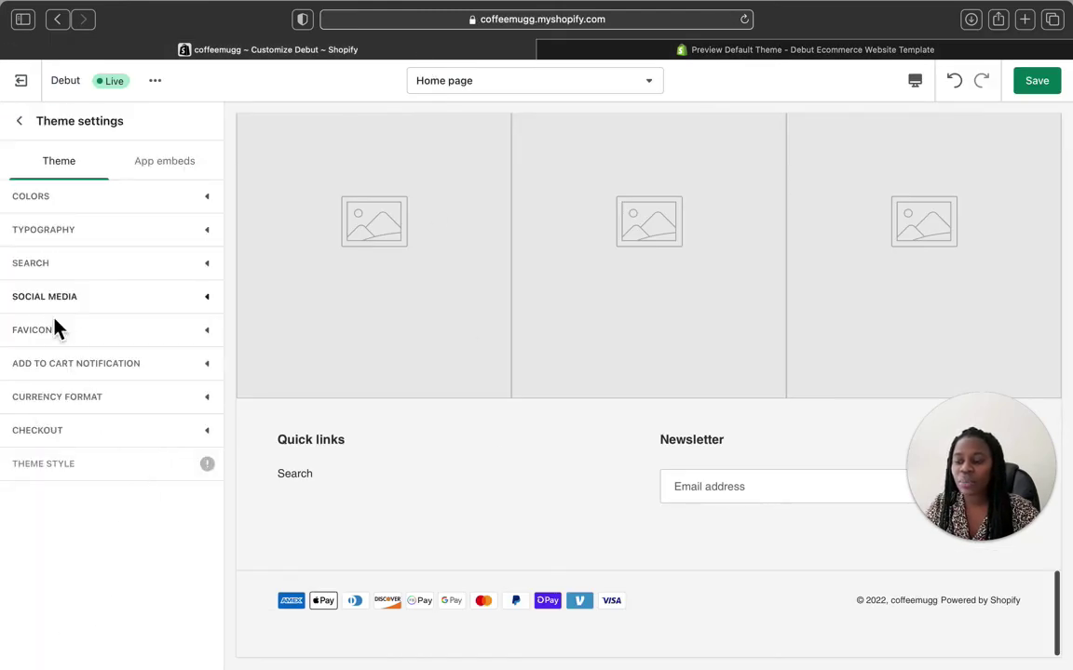
{"action": "left_click", "coordinate": [80, 294]}
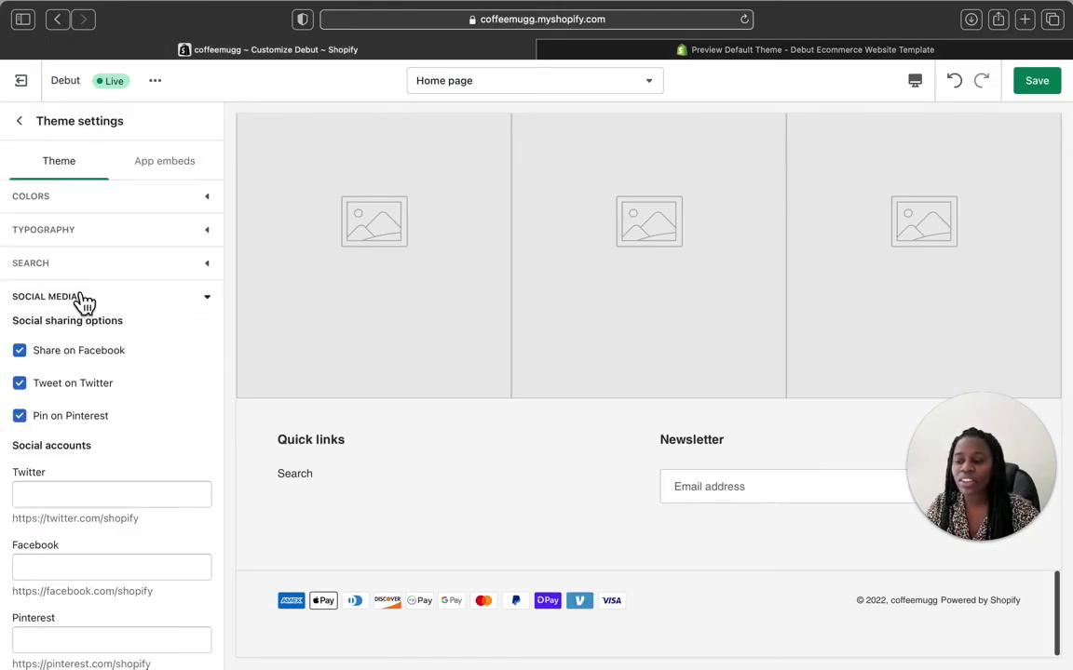
{"action": "left_click", "coordinate": [82, 278]}
{"action": "left_click", "coordinate": [82, 232]}
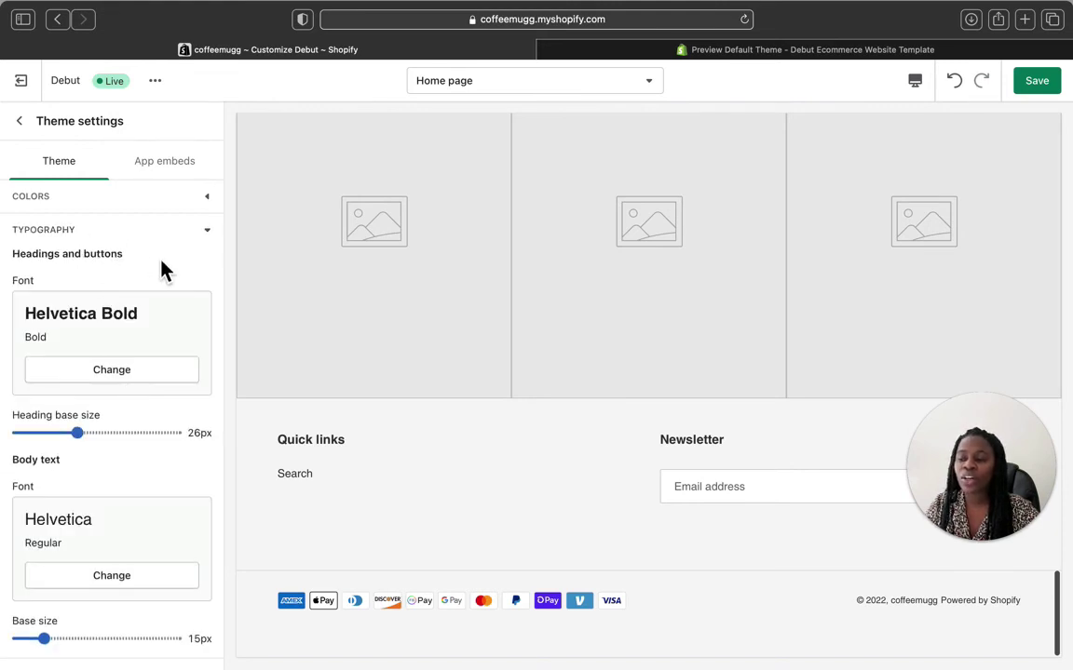
{"action": "left_click", "coordinate": [213, 240]}
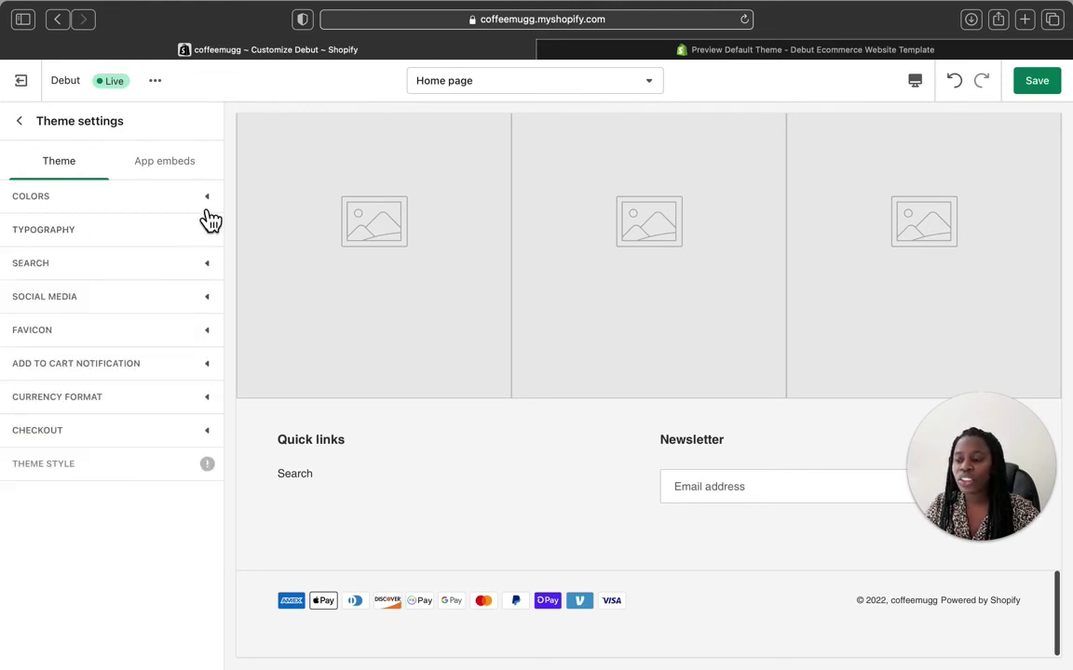
- Check the Colors, Checkout, Currency format and App embeds settings, then return to the Debut demo preview
{"action": "left_click", "coordinate": [196, 195]}
{"action": "left_click", "coordinate": [195, 196]}
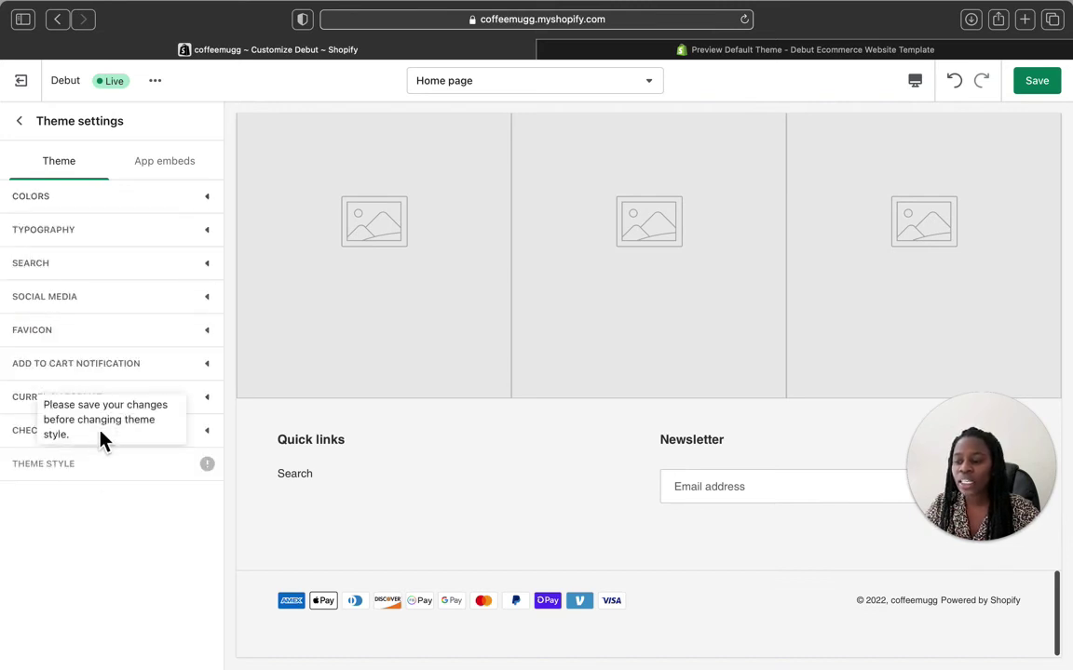
{"action": "left_click", "coordinate": [33, 434]}
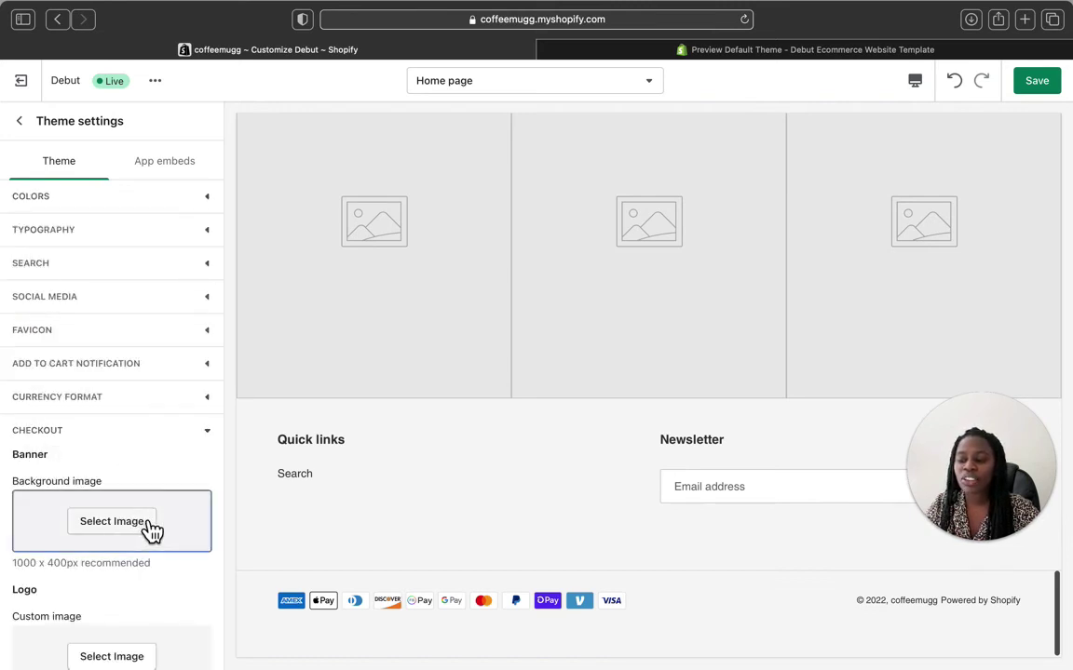
{"action": "left_click", "coordinate": [114, 410]}
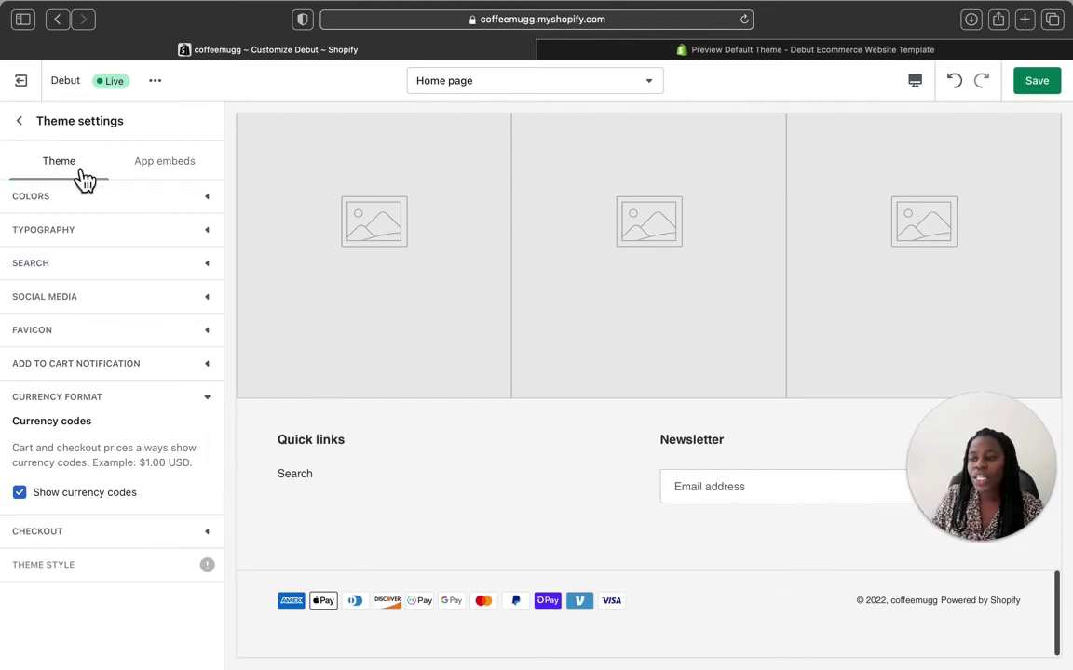
{"action": "left_click", "coordinate": [180, 183]}
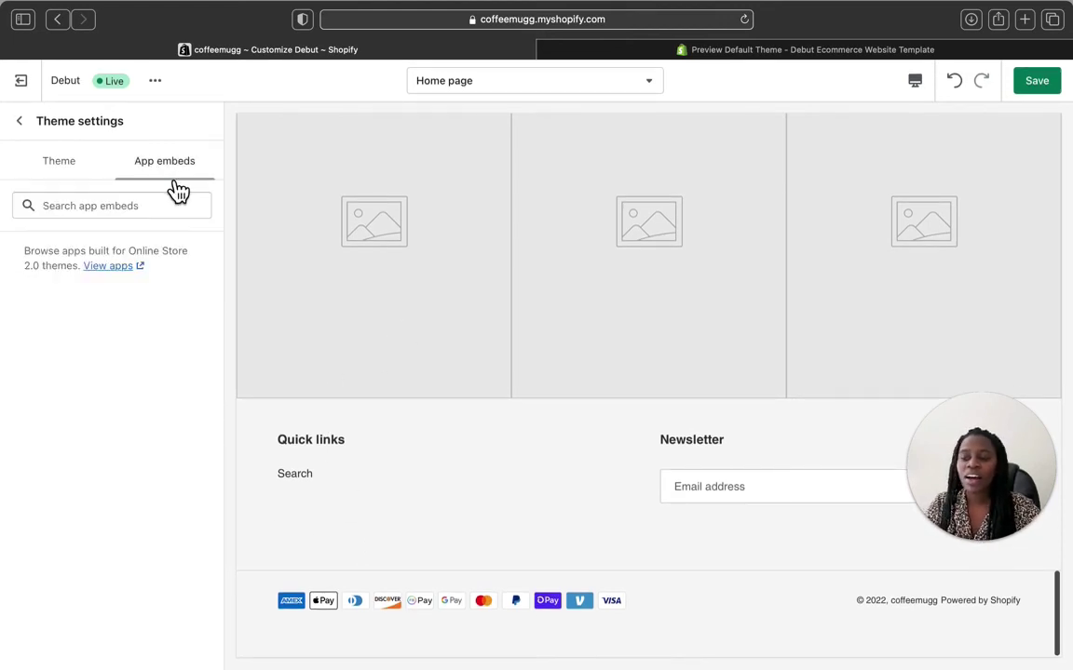
{"action": "left_click", "coordinate": [611, 74]}
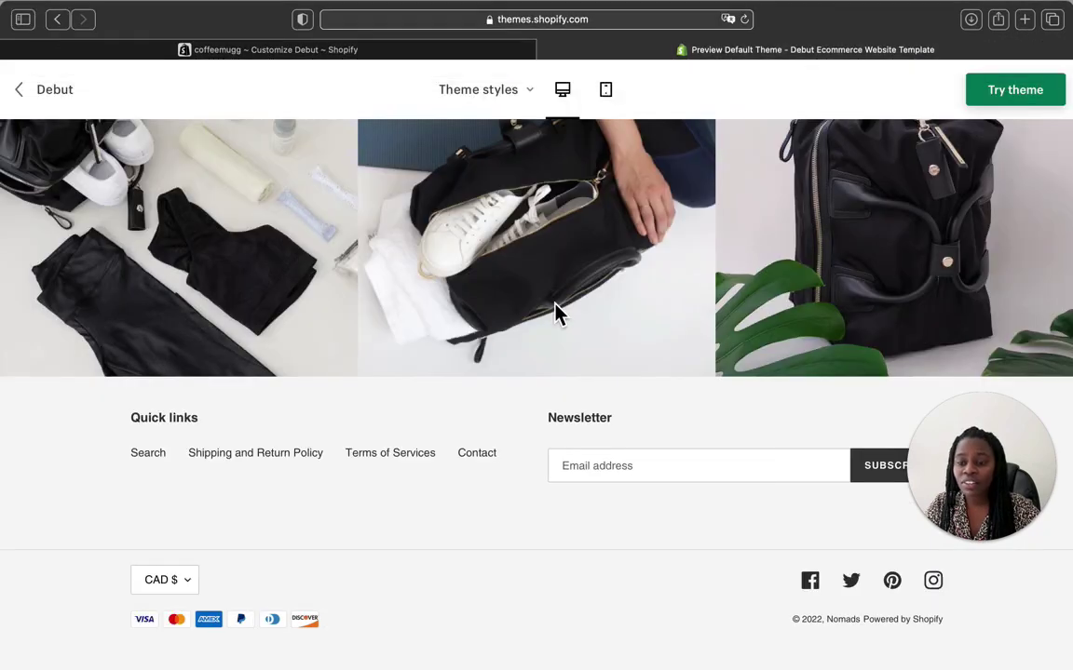
- Go back to the Debut theme page and scroll down through its Features grid
{"action": "scroll", "coordinate": [556, 311], "scroll_direction": "up", "scroll_amount": 20}
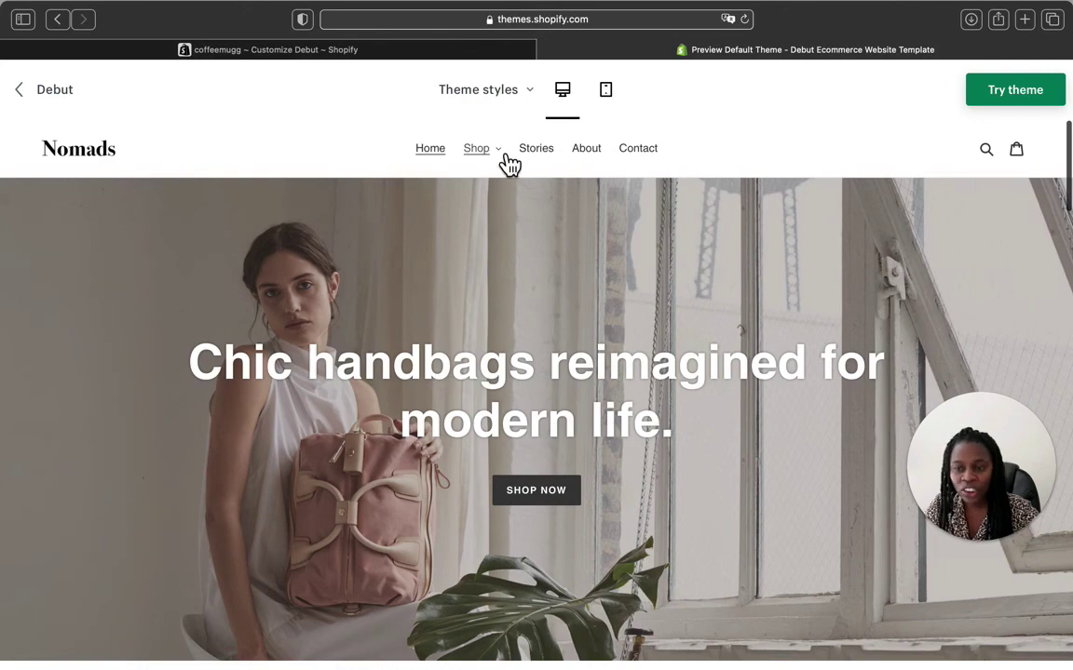
{"action": "key", "text": "super+bracketleft"}
{"action": "scroll", "coordinate": [581, 457], "scroll_direction": "down", "scroll_amount": 5}
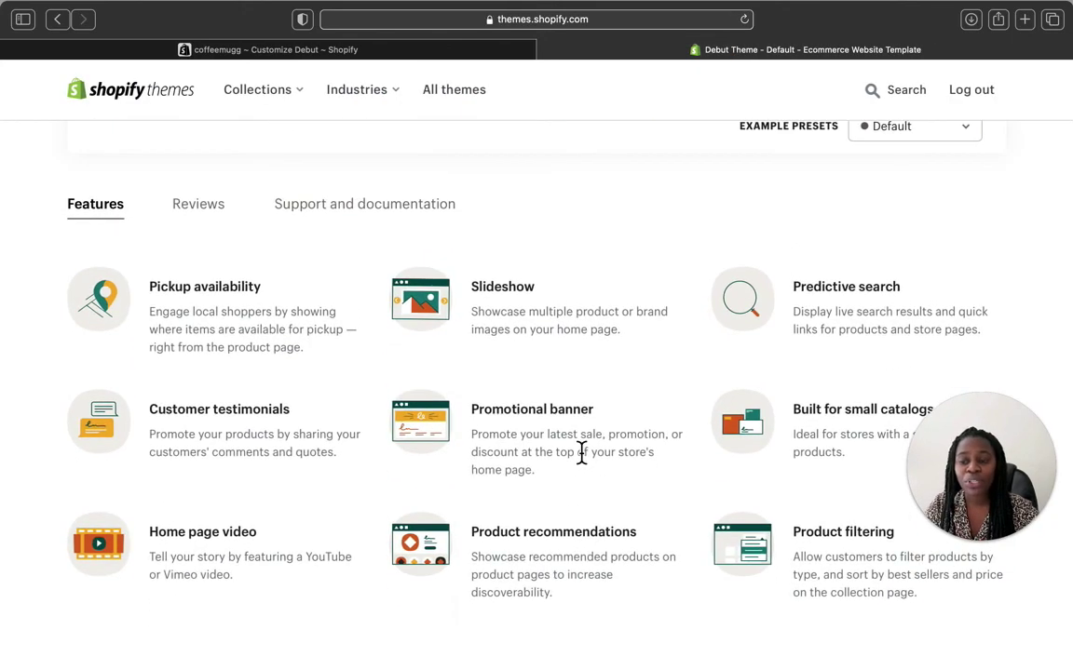
{"action": "scroll", "coordinate": [582, 454], "scroll_direction": "up", "scroll_amount": 5}
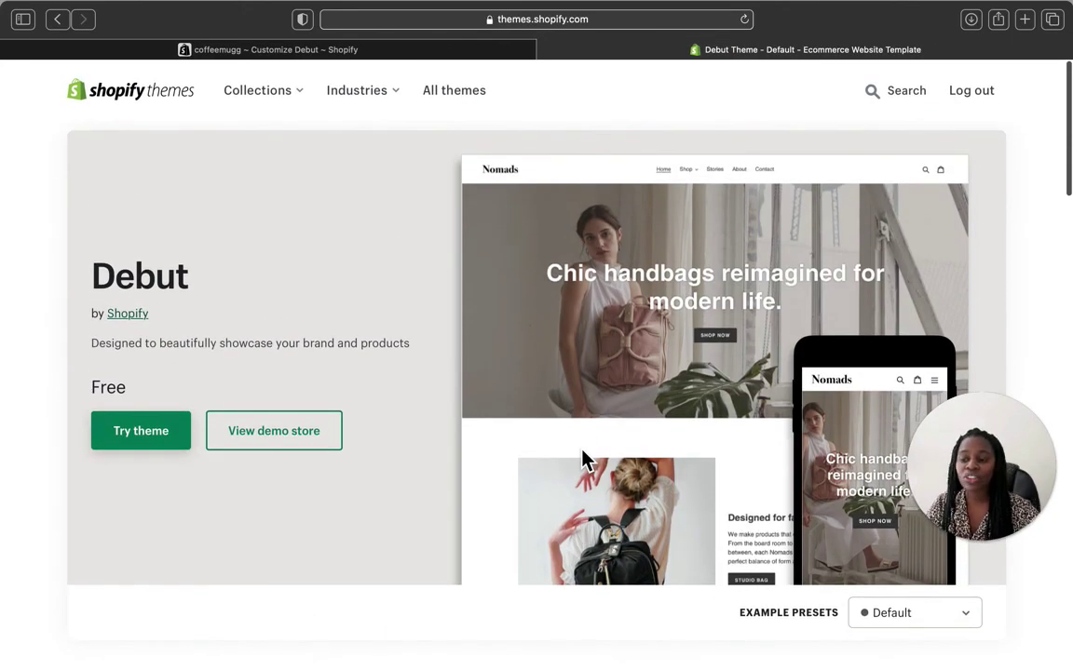
{"action": "scroll", "coordinate": [582, 457], "scroll_direction": "down", "scroll_amount": 1}
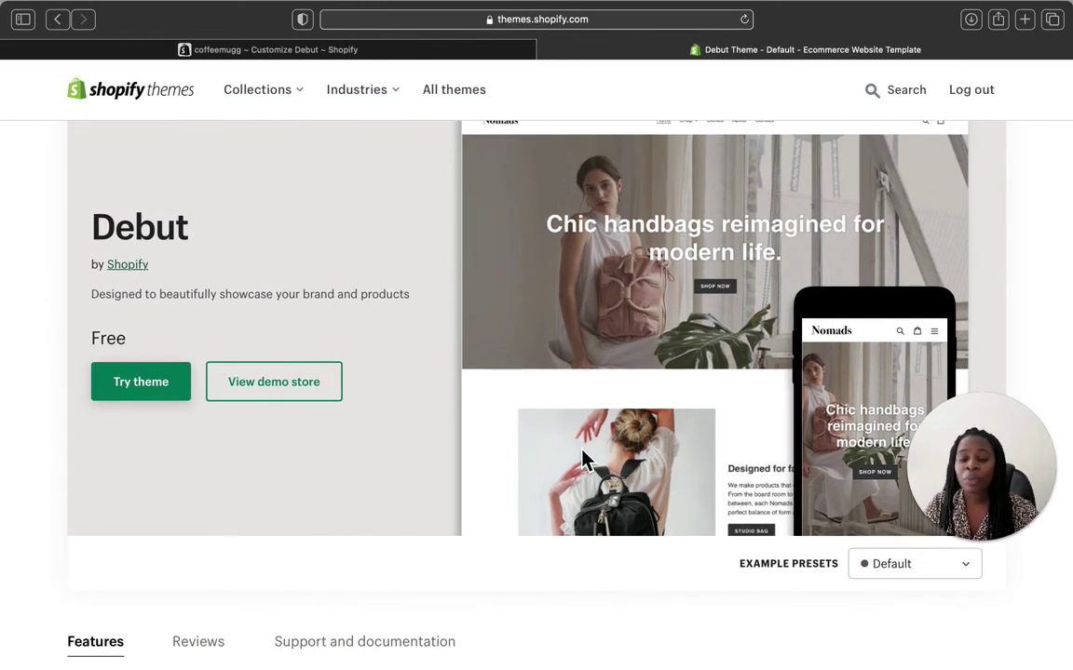
{"action": "scroll", "coordinate": [821, 424], "scroll_direction": "down", "scroll_amount": 8}
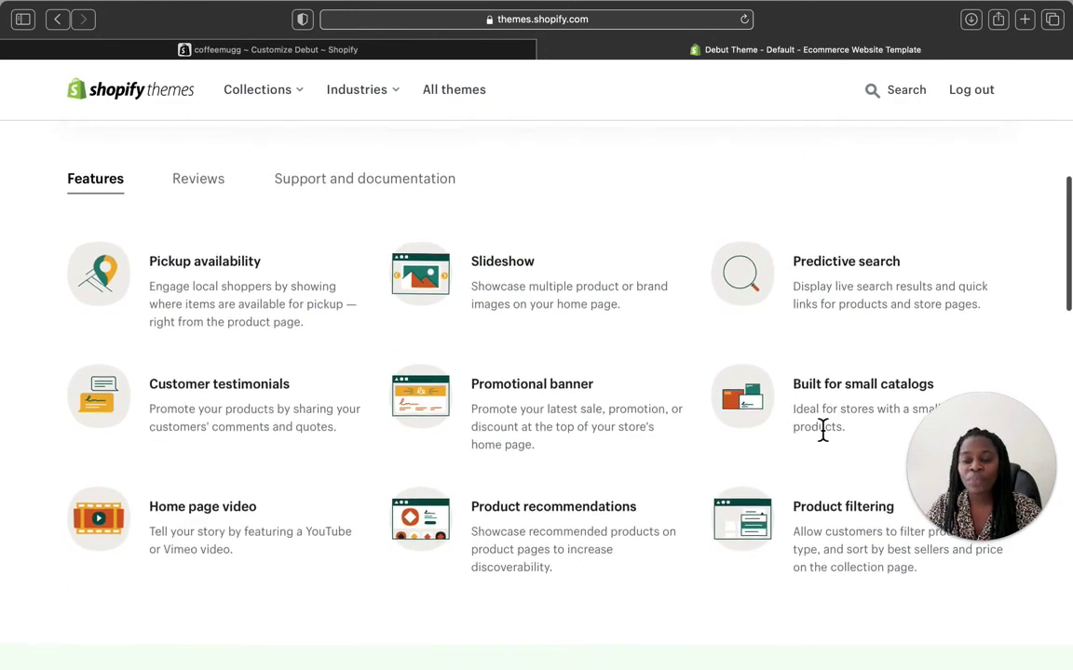
- Scroll back up to the top of the Debut theme page
{"action": "scroll", "coordinate": [821, 424], "scroll_direction": "up", "scroll_amount": 1}
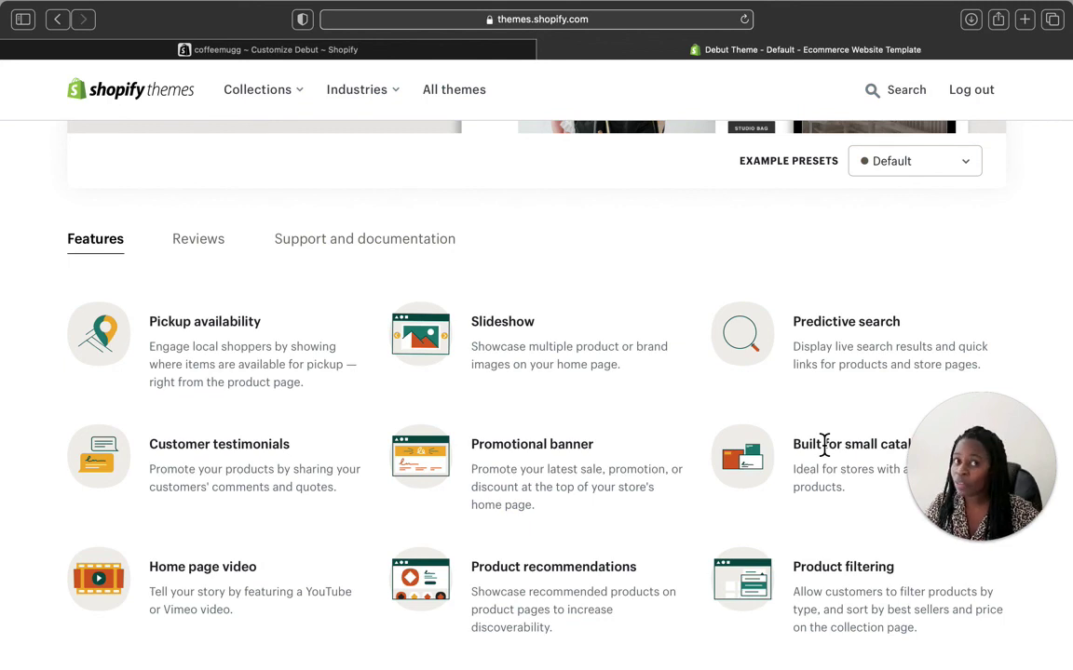
{"action": "scroll", "coordinate": [715, 385], "scroll_direction": "up", "scroll_amount": 2}
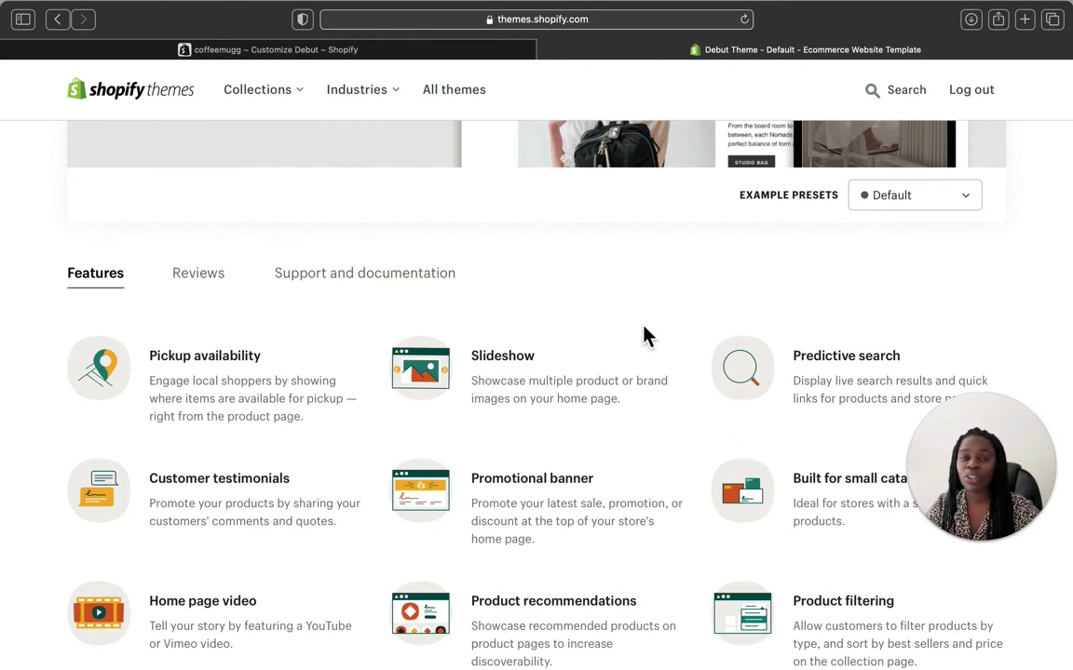
{"action": "scroll", "coordinate": [652, 349], "scroll_direction": "up", "scroll_amount": 5}
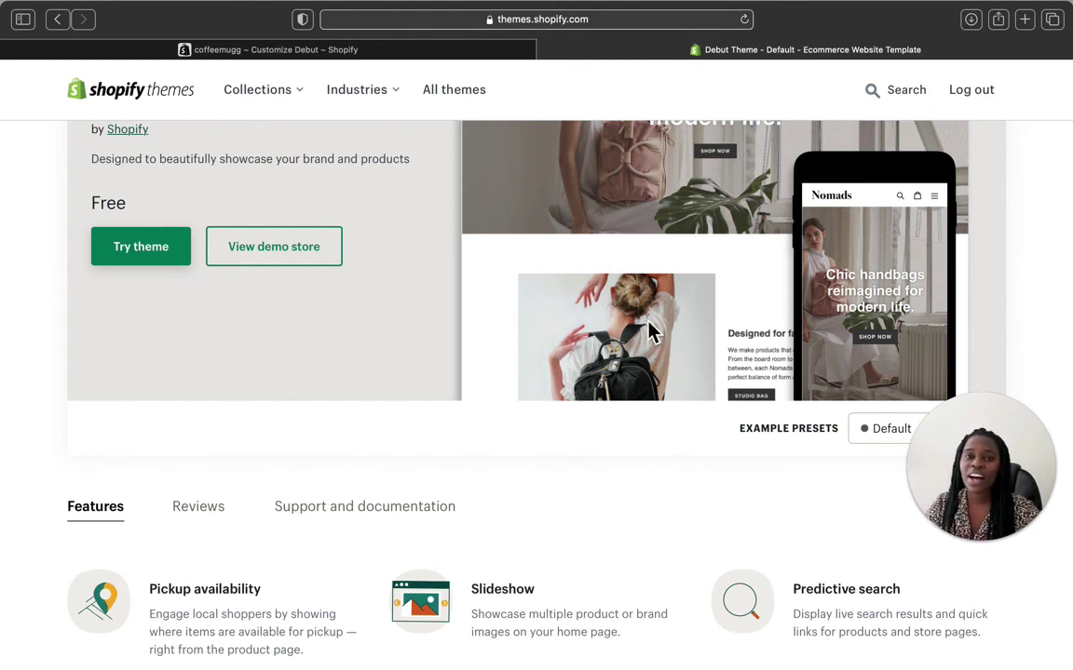
{"action": "scroll", "coordinate": [683, 586], "scroll_direction": "up", "scroll_amount": 2}
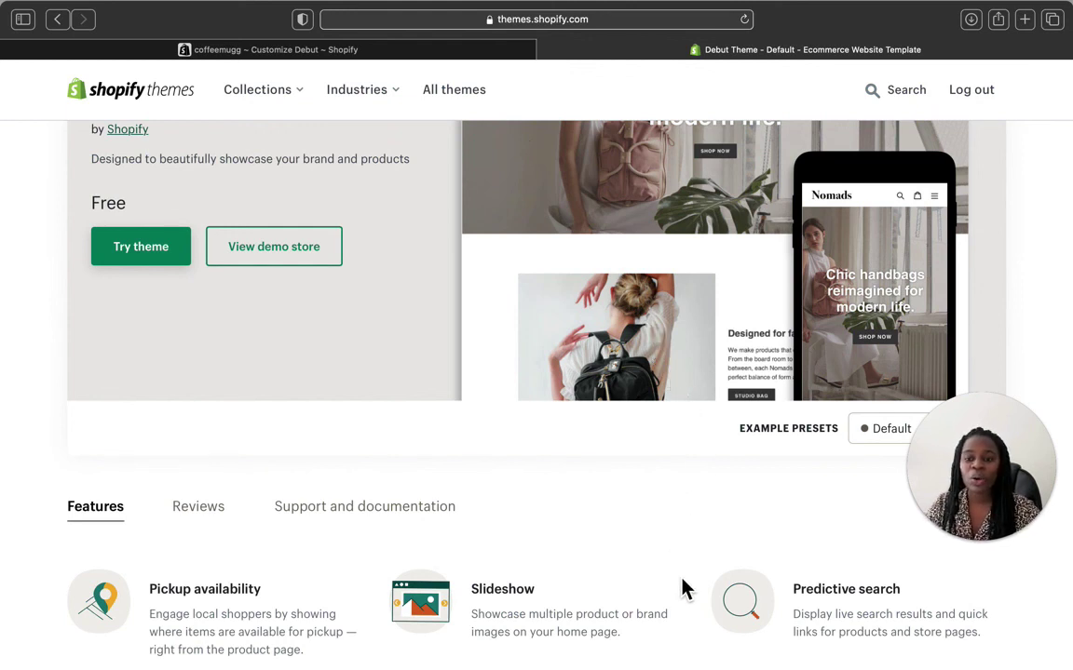